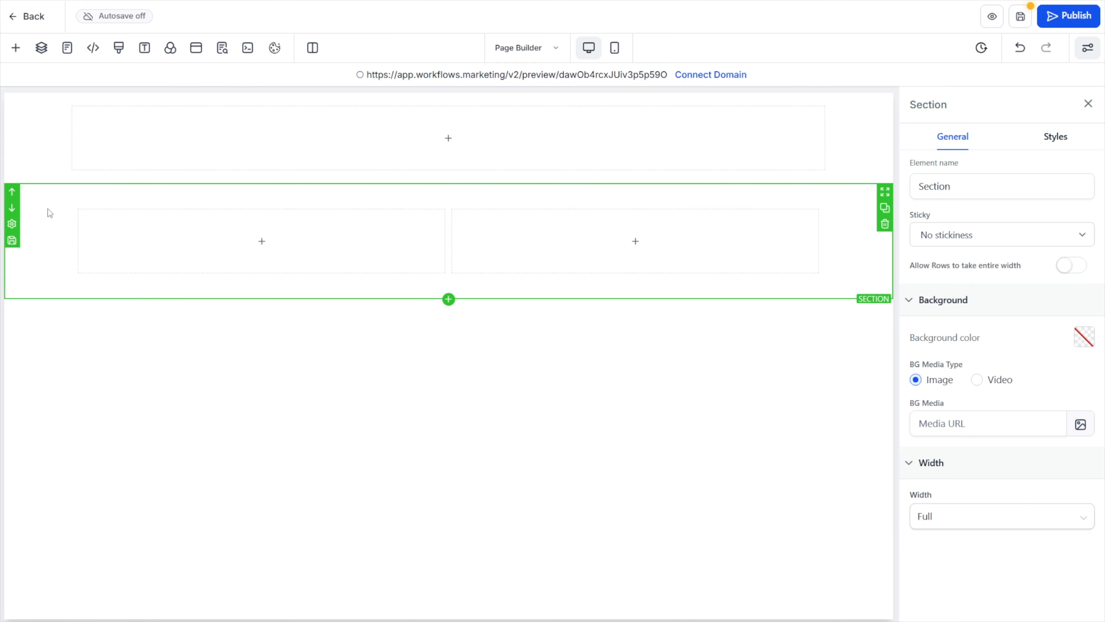
Examine the section, row and element types available for adding to the page
left_click(207, 203)
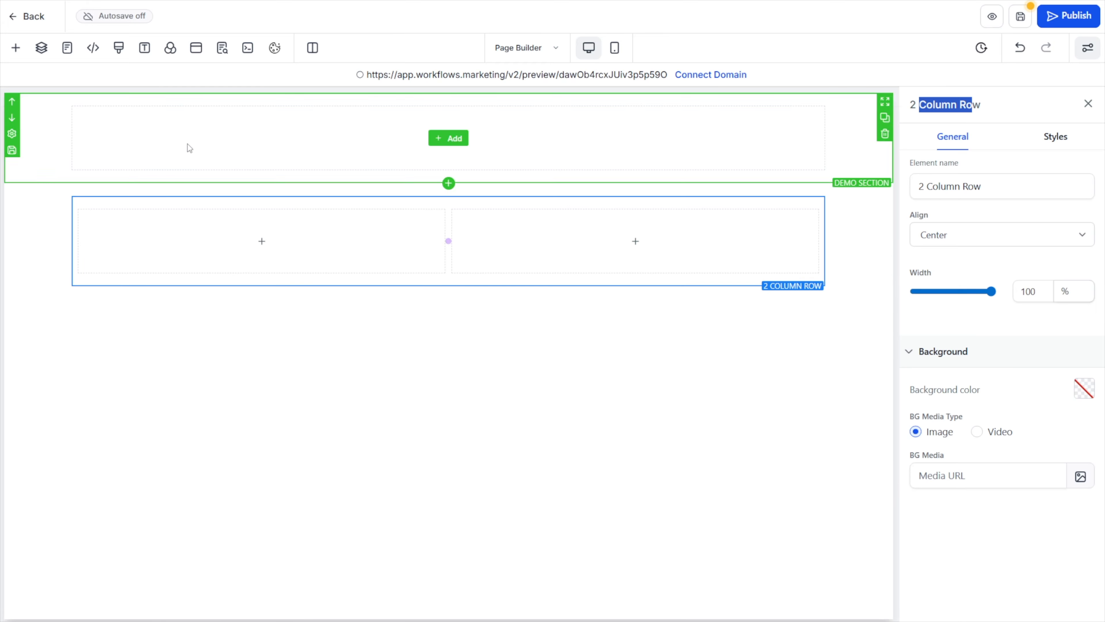
left_click(16, 47)
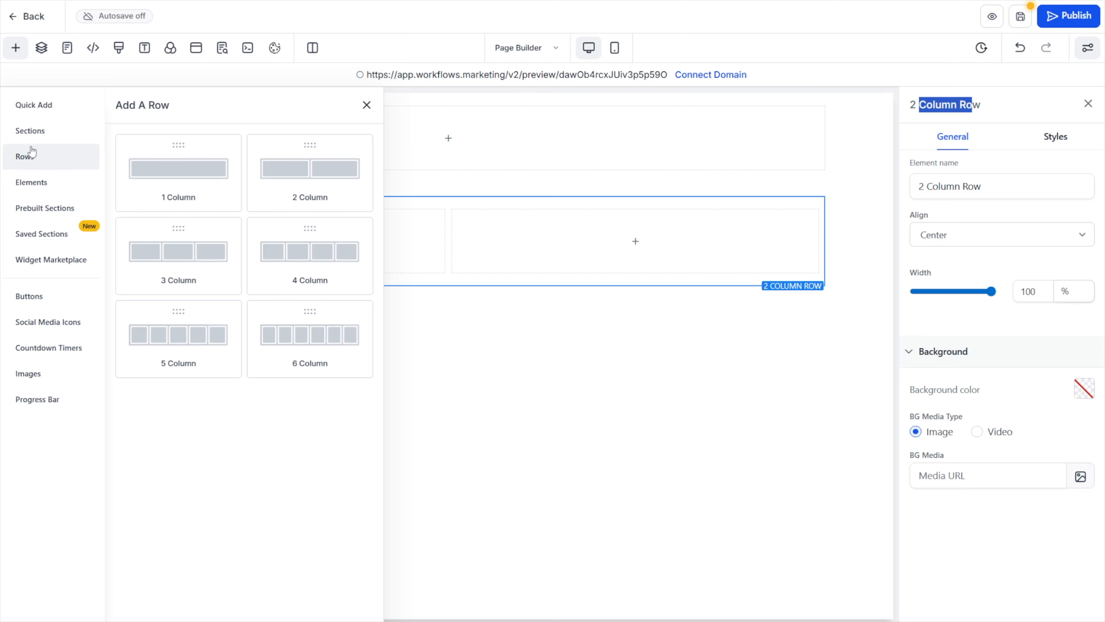
left_click(29, 132)
left_click(32, 163)
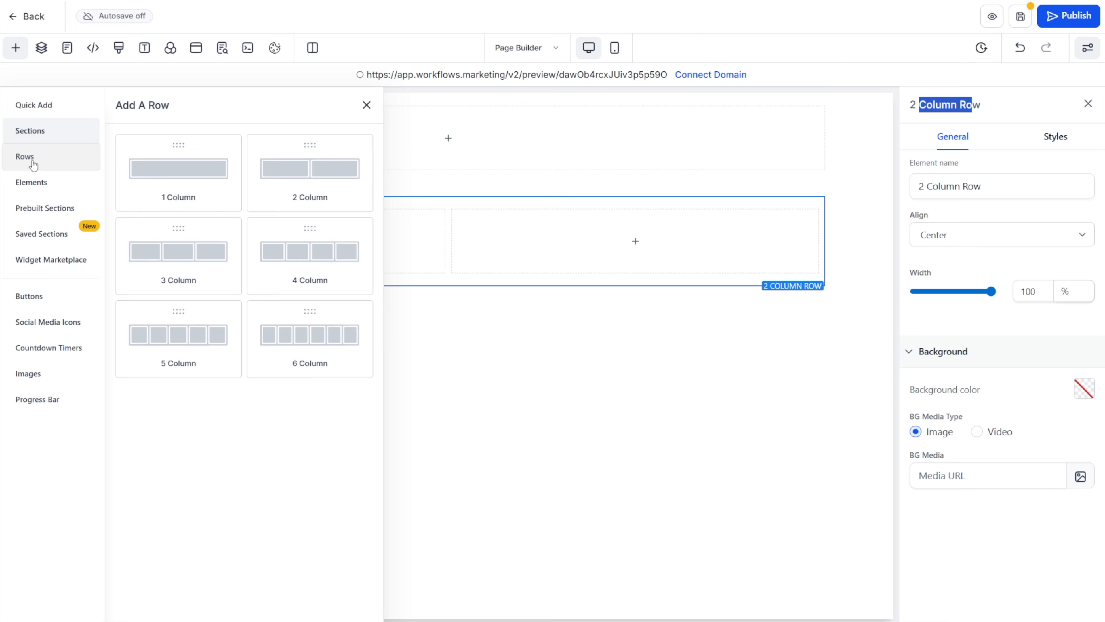
left_click(36, 188)
left_click(34, 136)
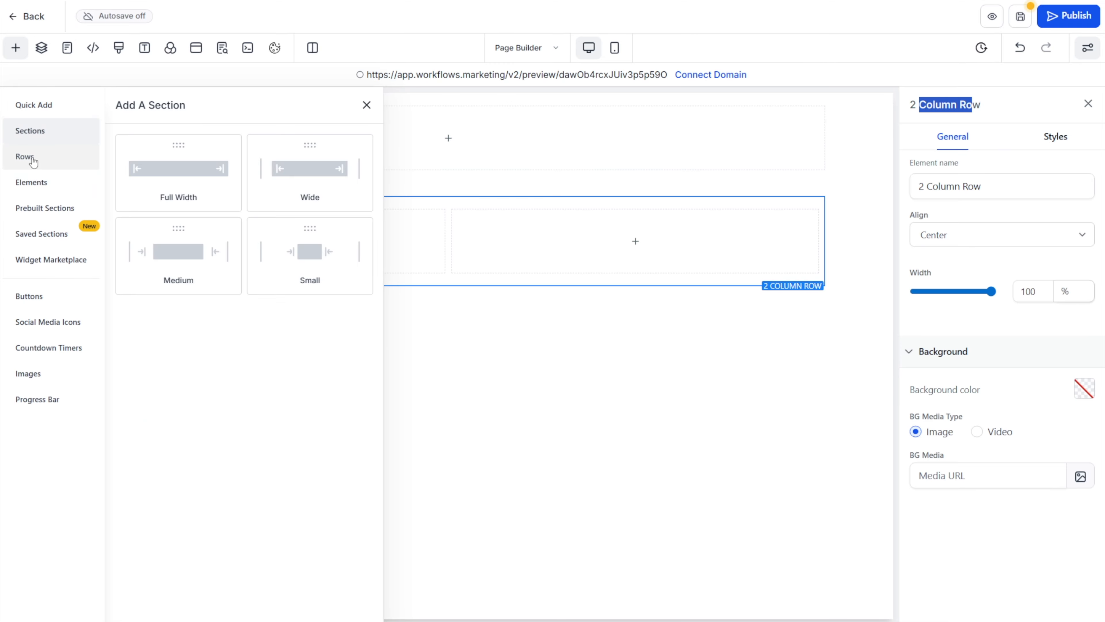
left_click(34, 161)
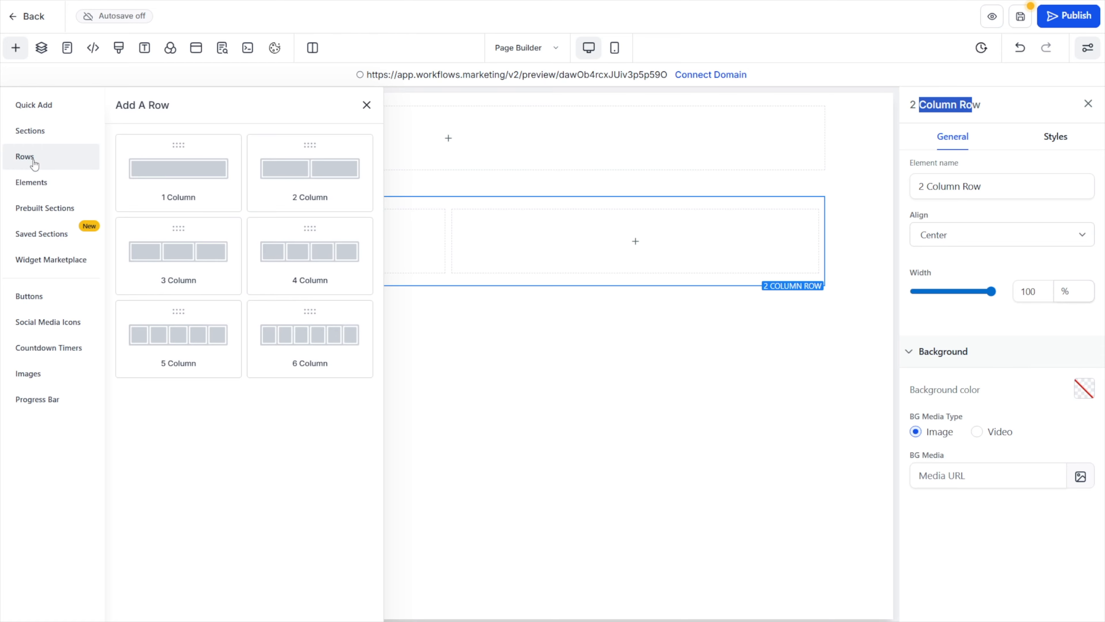
left_click(430, 221)
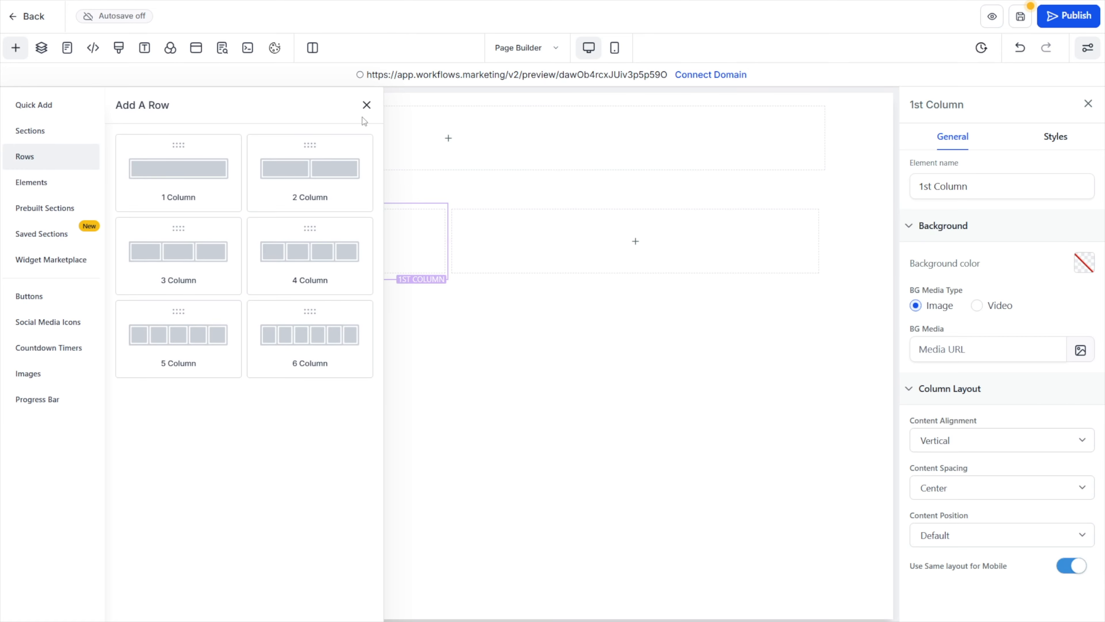
left_click(366, 105)
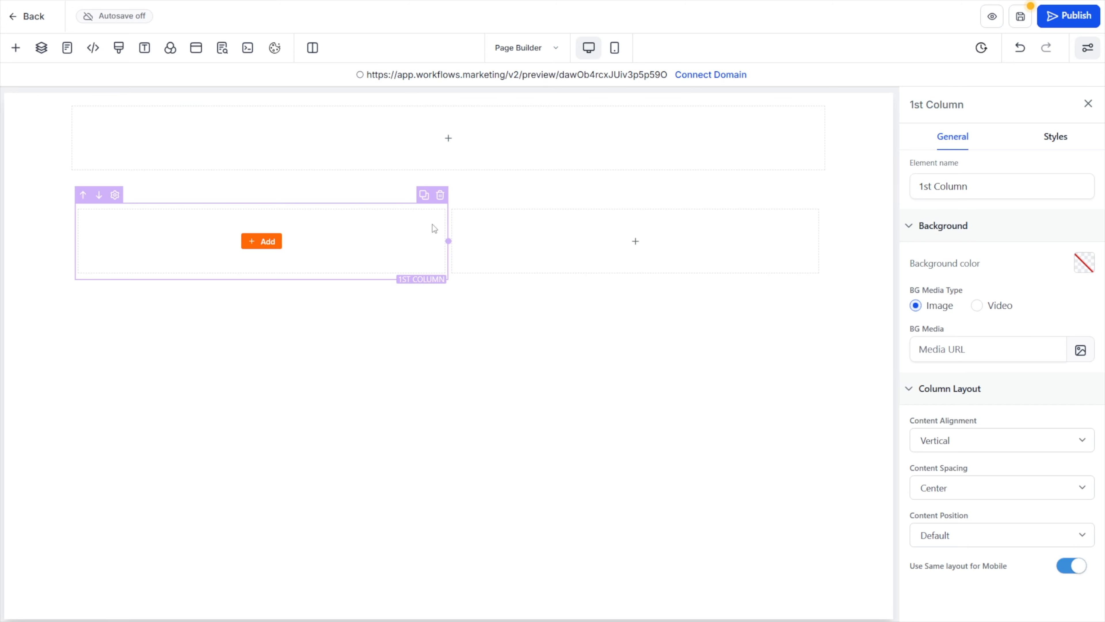
Inspect the settings of the second column, the two-column row and the section containing them
left_click(498, 223)
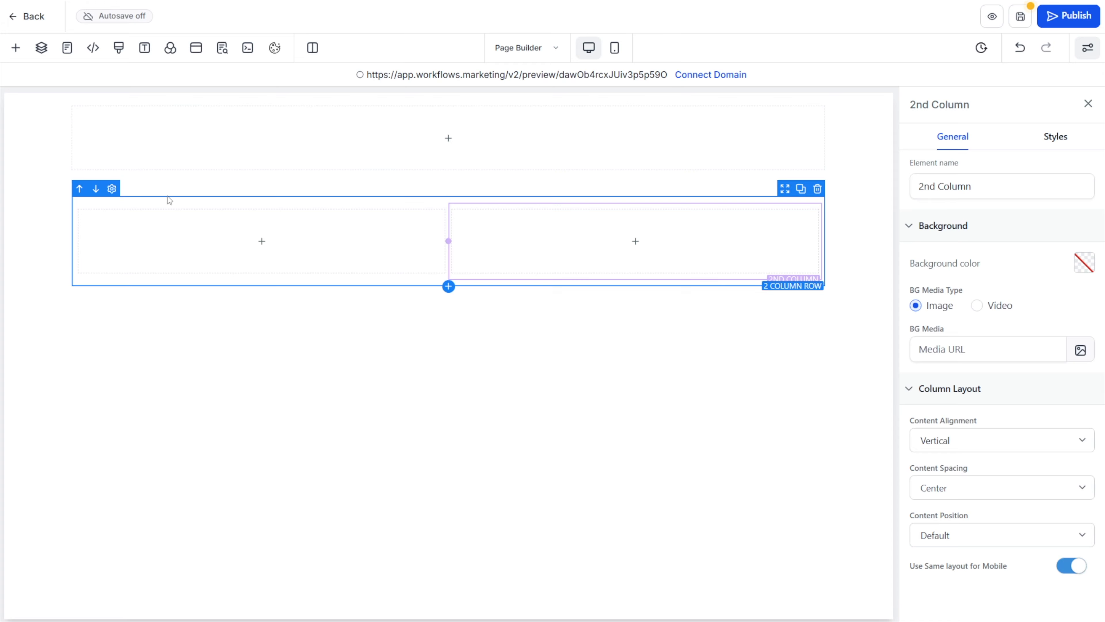
left_click(167, 201)
left_click(169, 190)
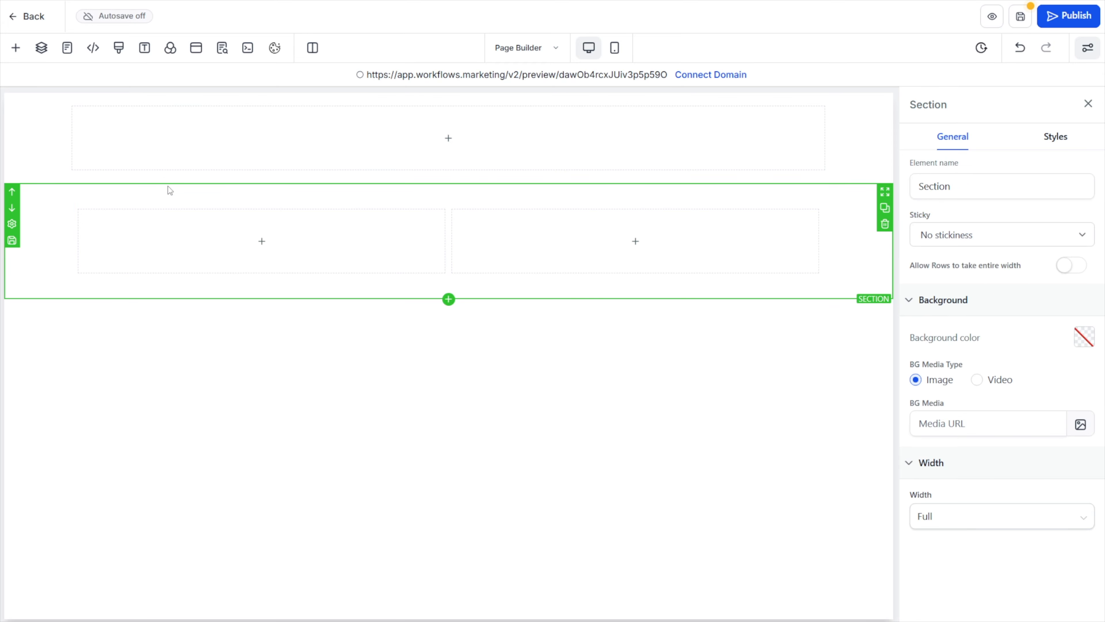
left_click(167, 203)
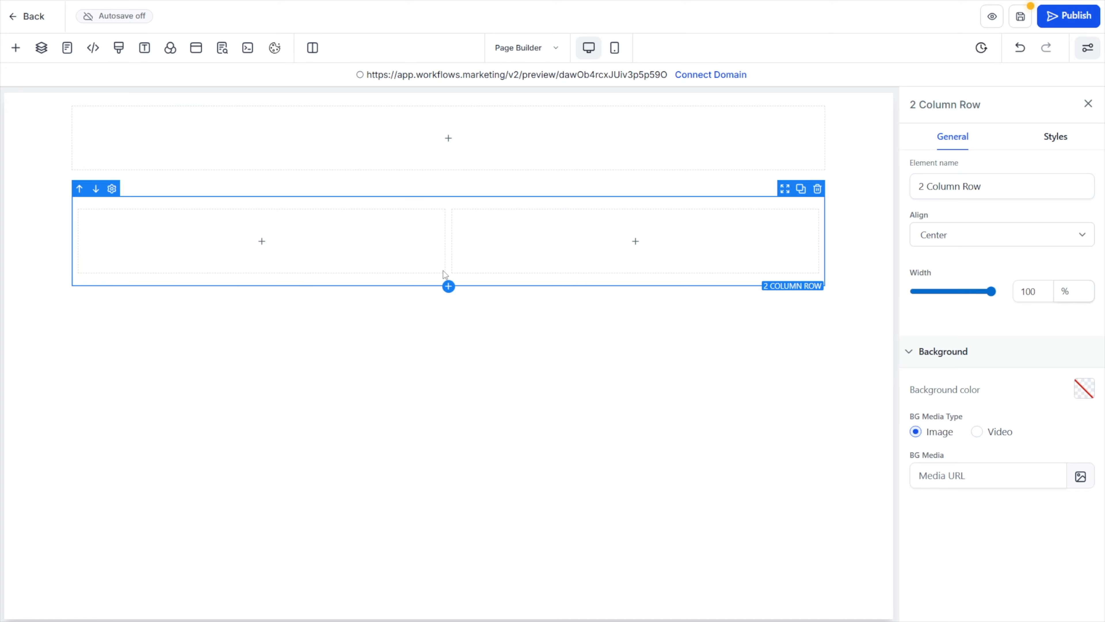
Insert a 2 Column row inside the second column of the existing two-column row and select its second column
left_click(165, 233)
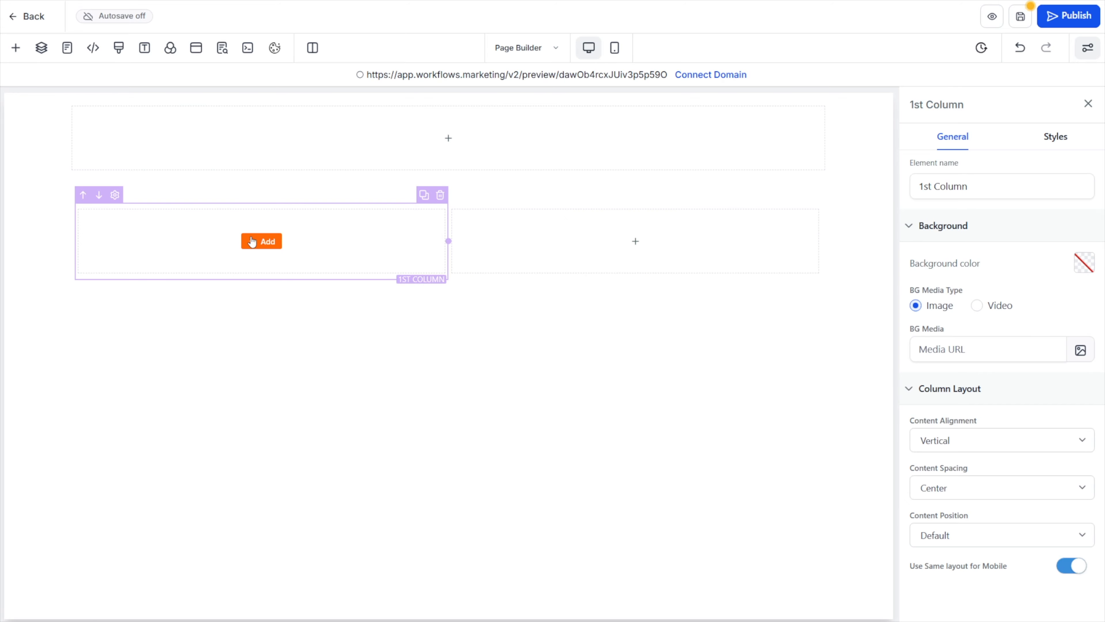
left_click(16, 48)
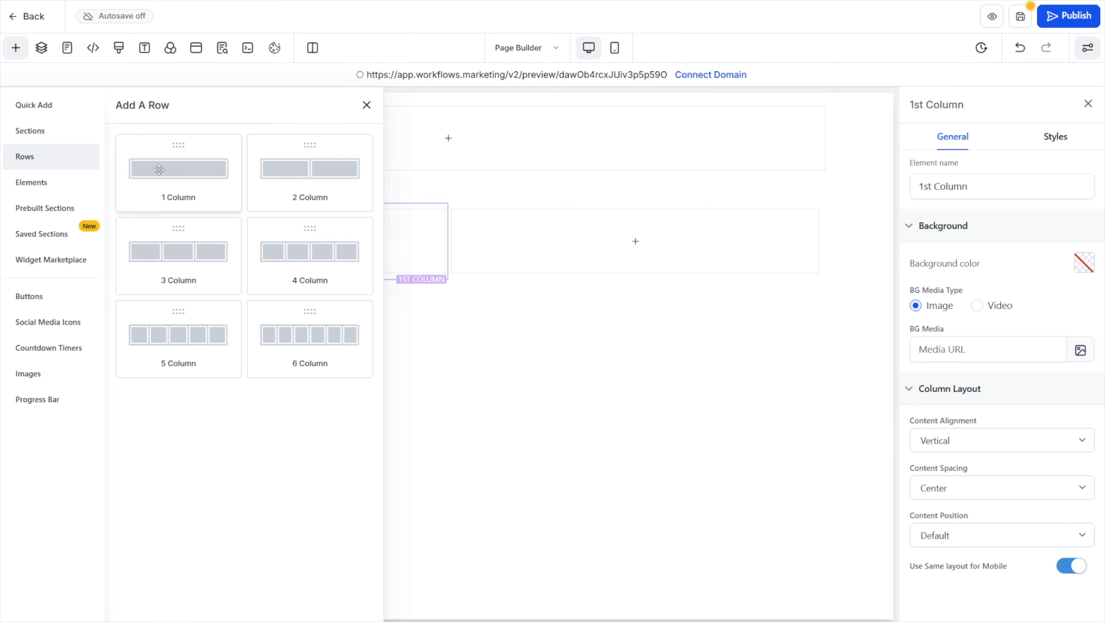
left_click_drag(311, 170, 652, 244)
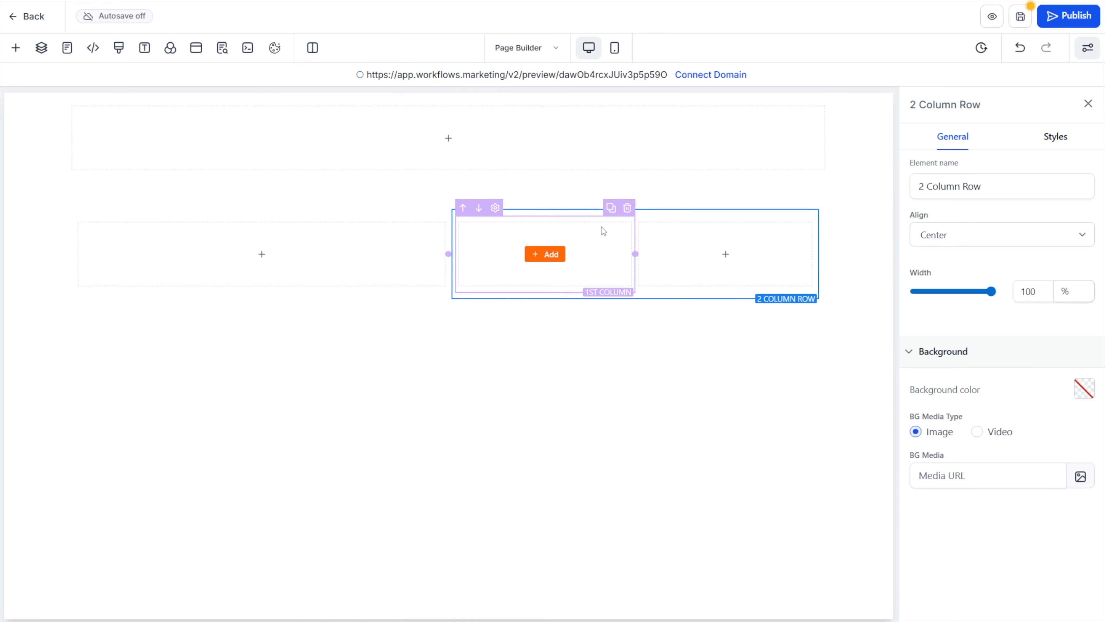
left_click(651, 236)
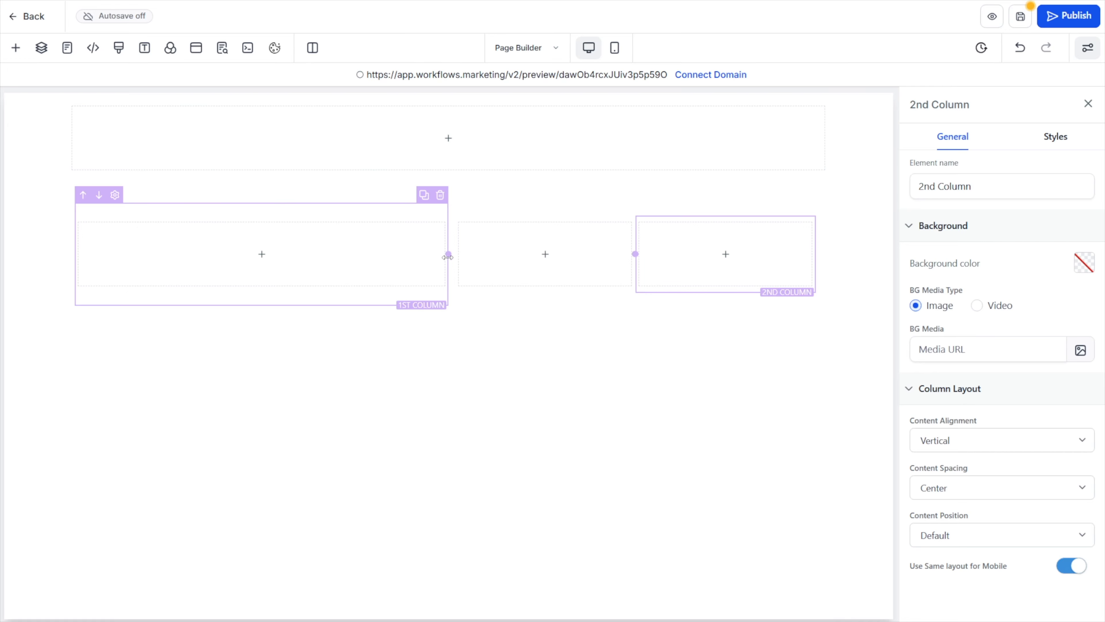
Widen the first column of the outer row slightly, and widen the first column of the nested two-column row
mouse_move(449, 252)
left_mouse_down()
mouse_move(311, 249)
mouse_move(476, 249)
mouse_move(338, 249)
mouse_move(461, 249)
left_mouse_up()
left_click_drag(641, 254, 646, 254)
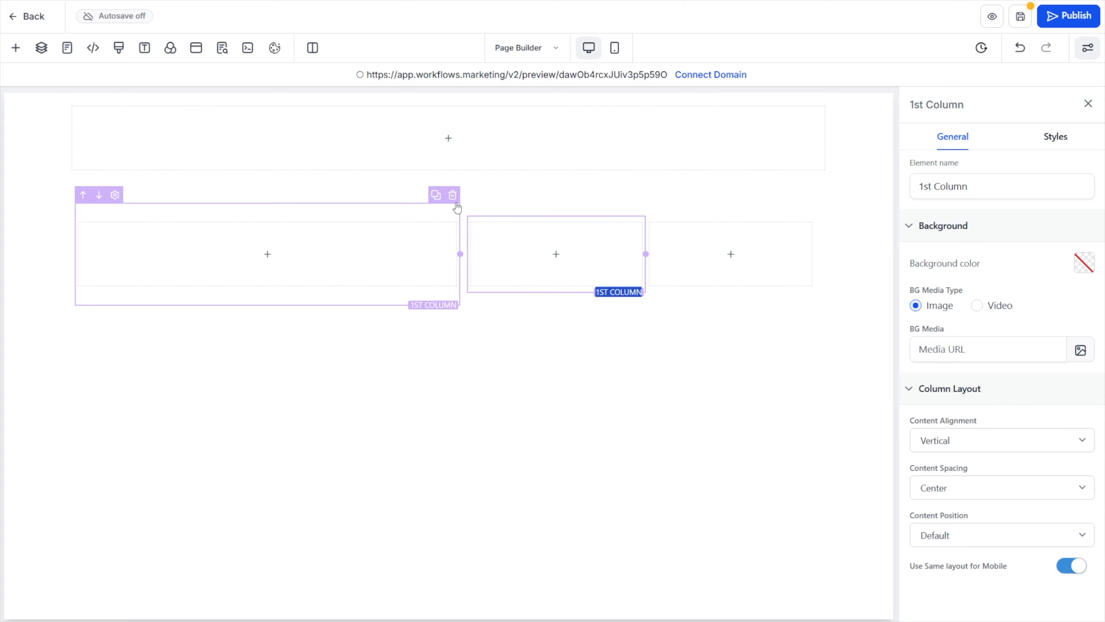
mouse_move(459, 255)
left_mouse_down()
mouse_move(111, 253)
mouse_move(622, 252)
mouse_move(814, 238)
mouse_move(177, 251)
mouse_move(662, 251)
mouse_move(467, 253)
left_mouse_up()
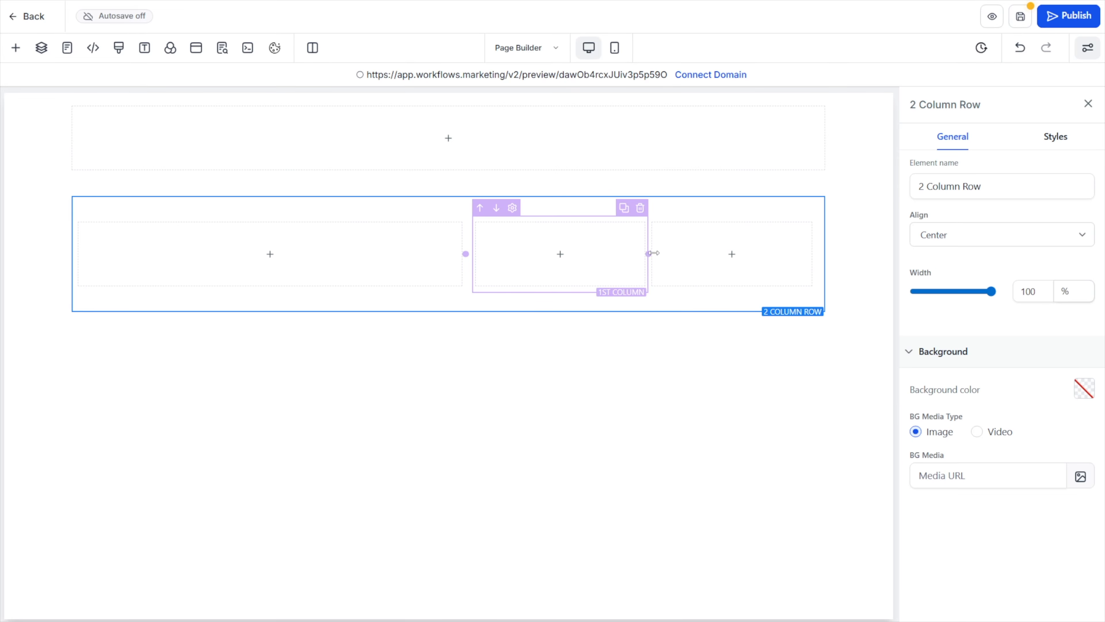
left_click_drag(649, 253, 806, 251)
left_click_drag(479, 254, 657, 254)
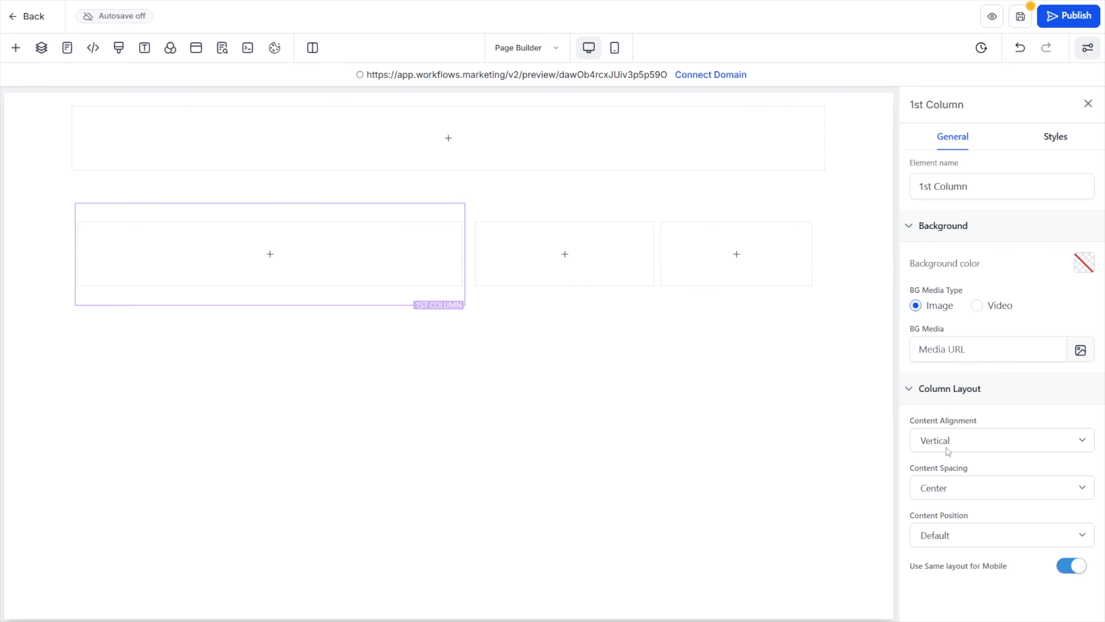
Review the content alignment, content spacing and content position options of the outer row's first column without changing them
left_click(1081, 444)
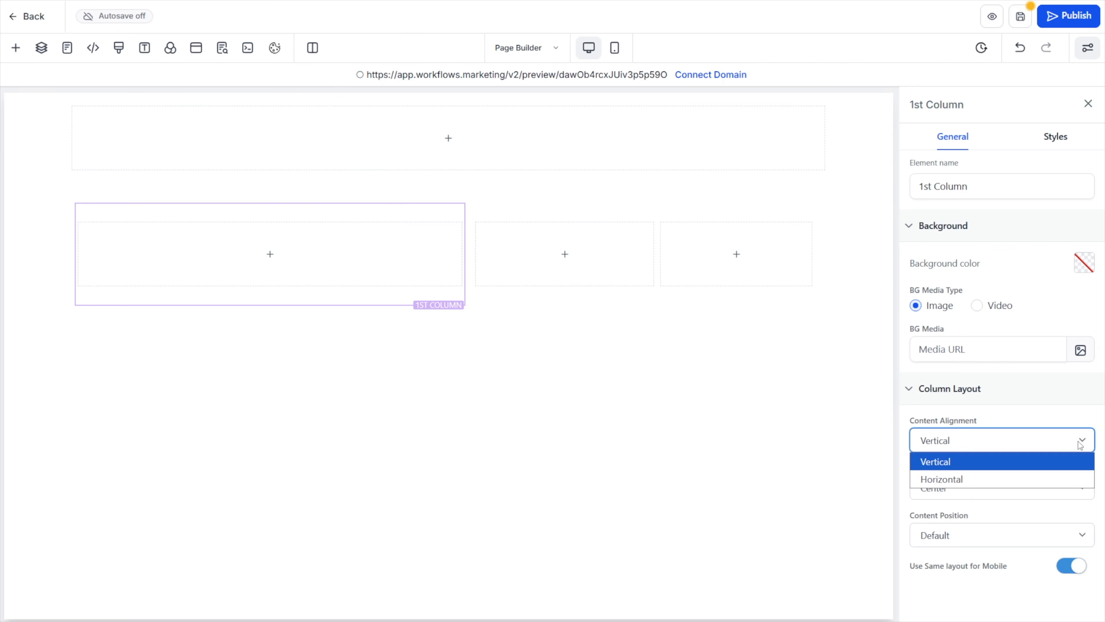
left_click(1081, 444)
left_click(1081, 487)
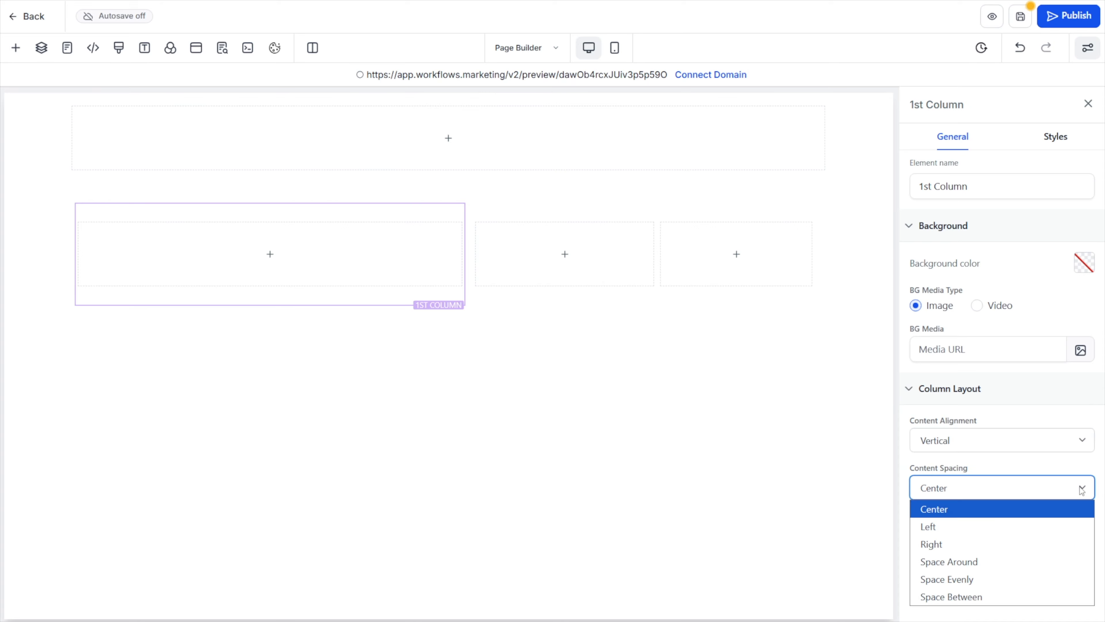
left_click(1058, 441)
left_click(1074, 416)
left_click(1074, 441)
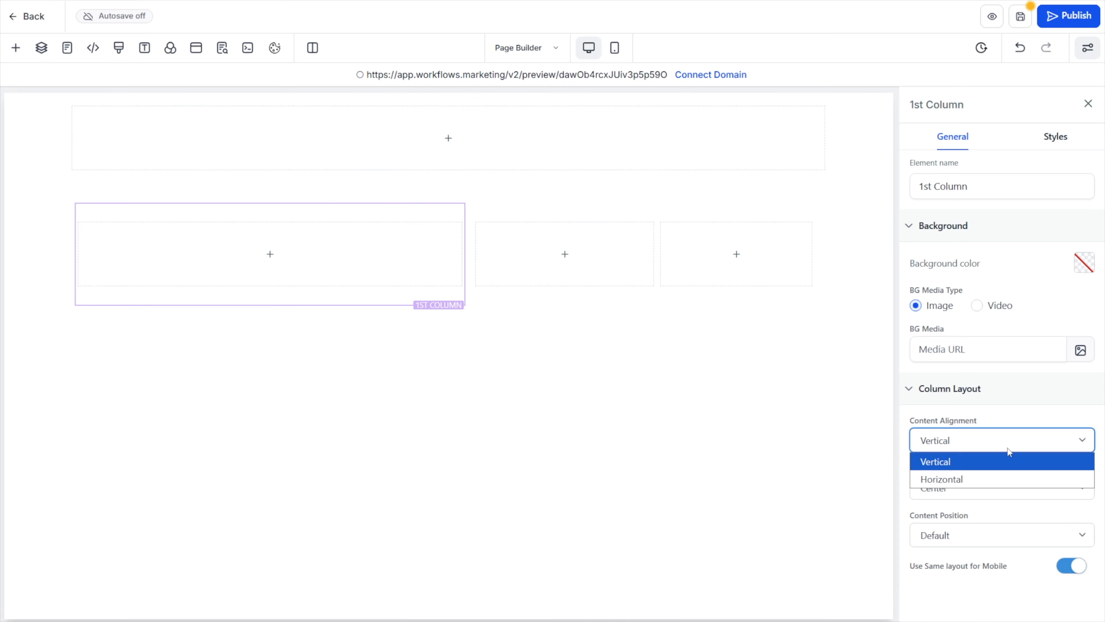
left_click(1035, 402)
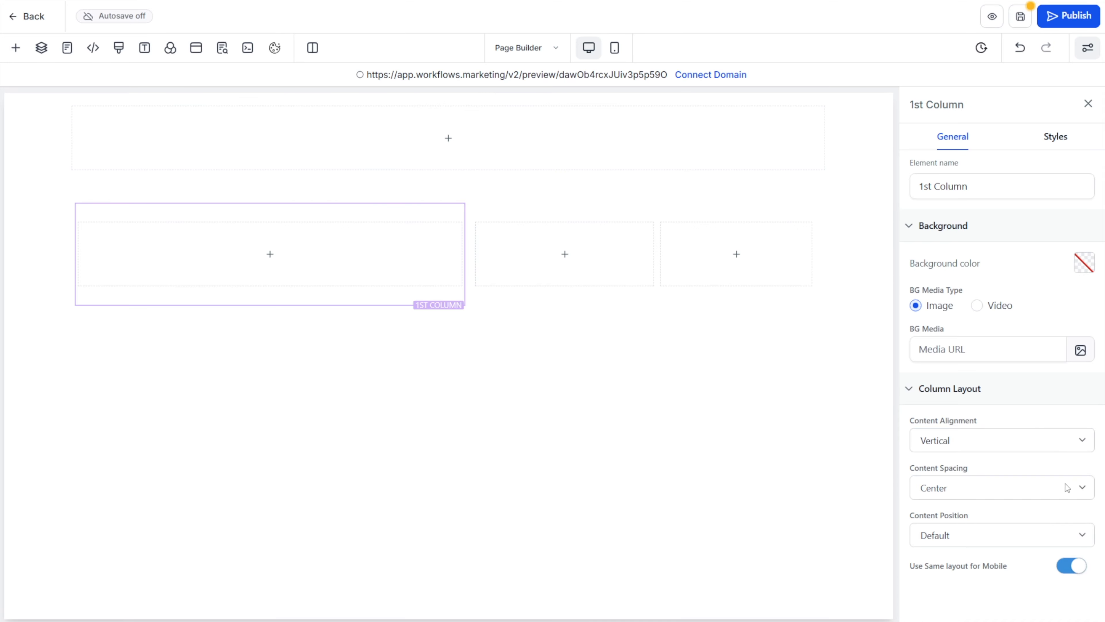
left_click(985, 490)
left_click(984, 490)
left_click(984, 490)
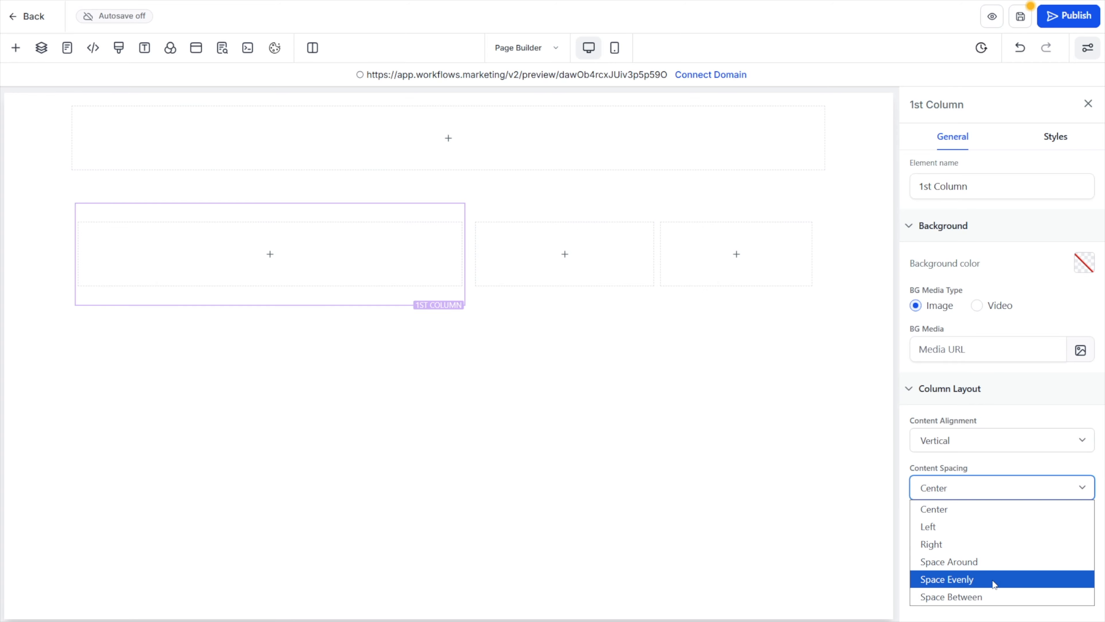
left_click(996, 491)
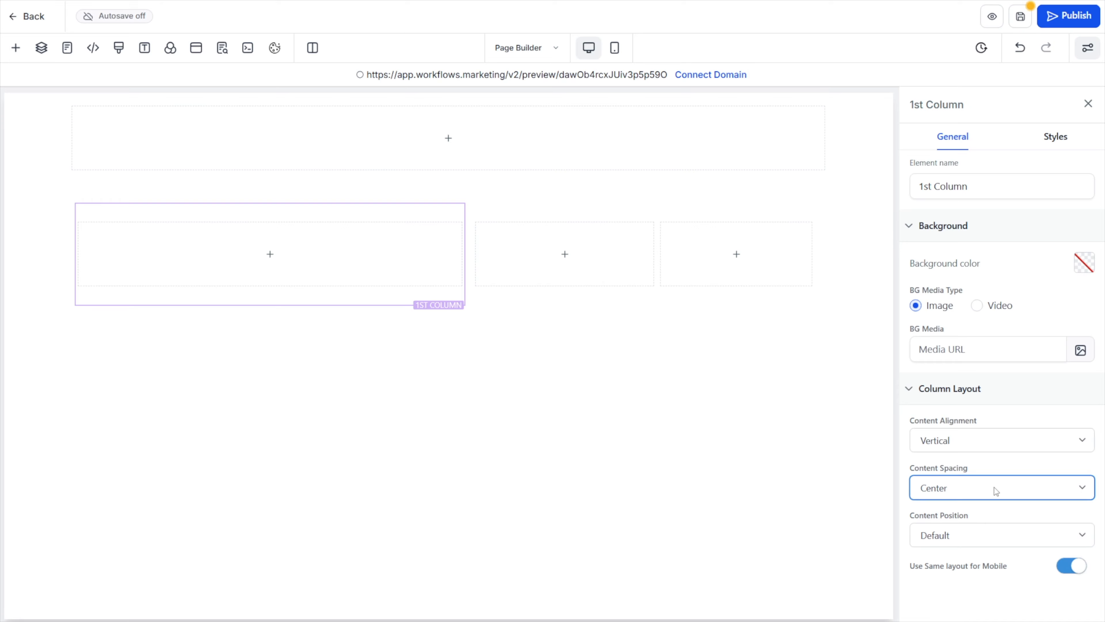
left_click(930, 534)
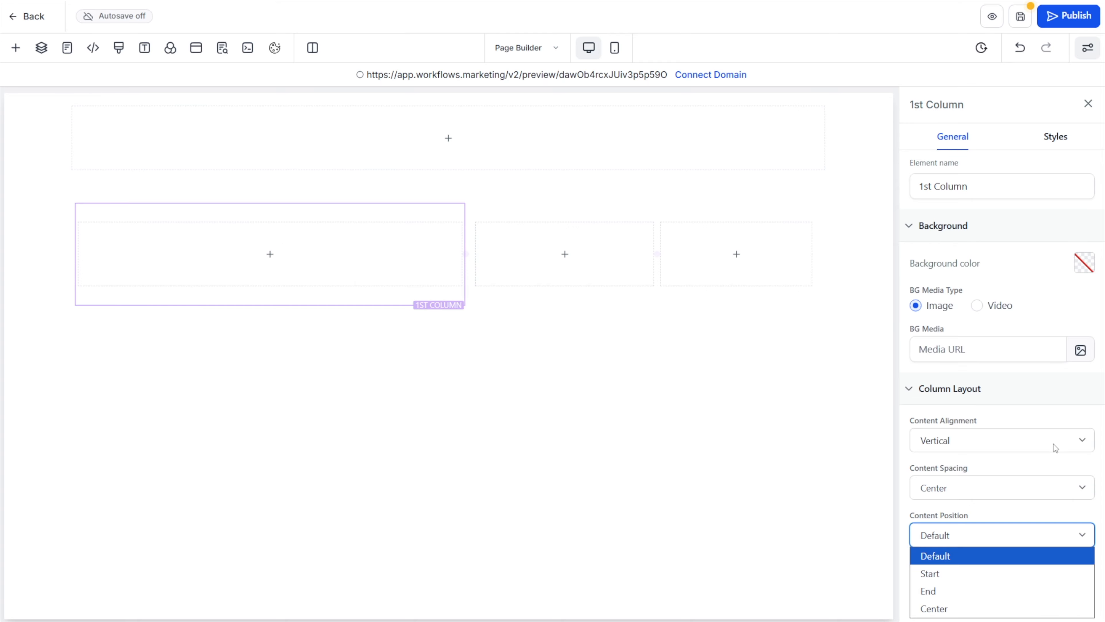
left_click(1022, 512)
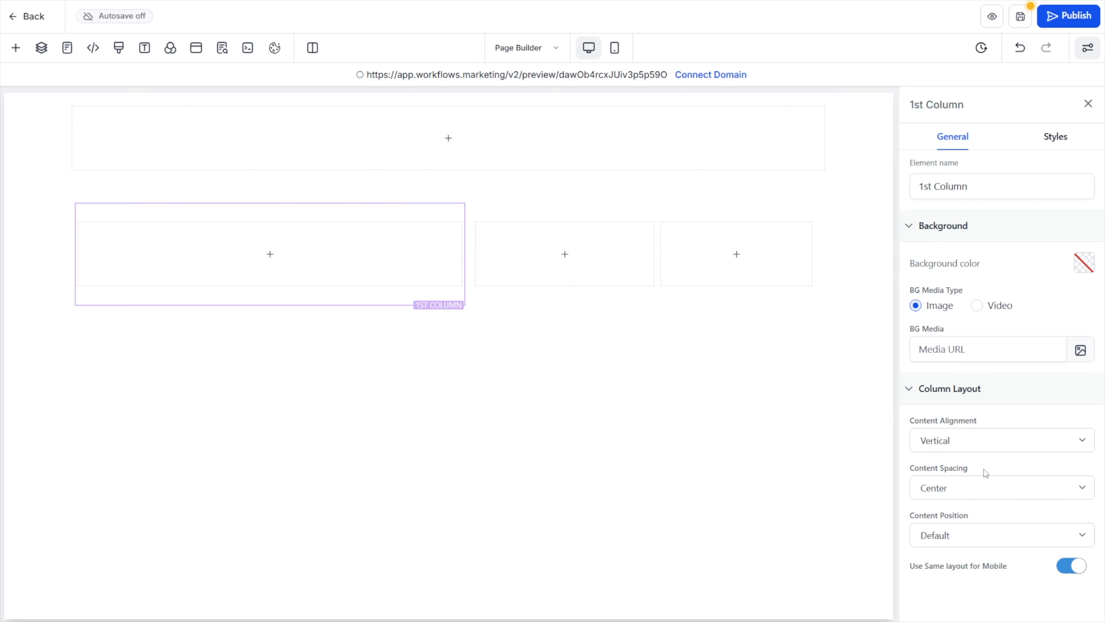
mouse_move(416, 277)
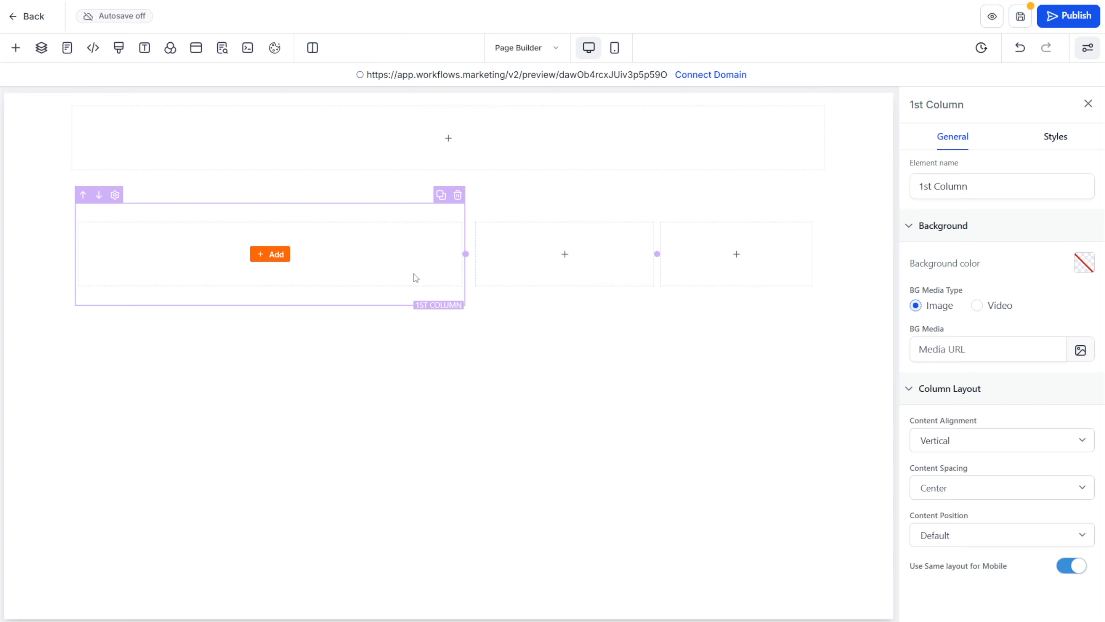
left_click(16, 49)
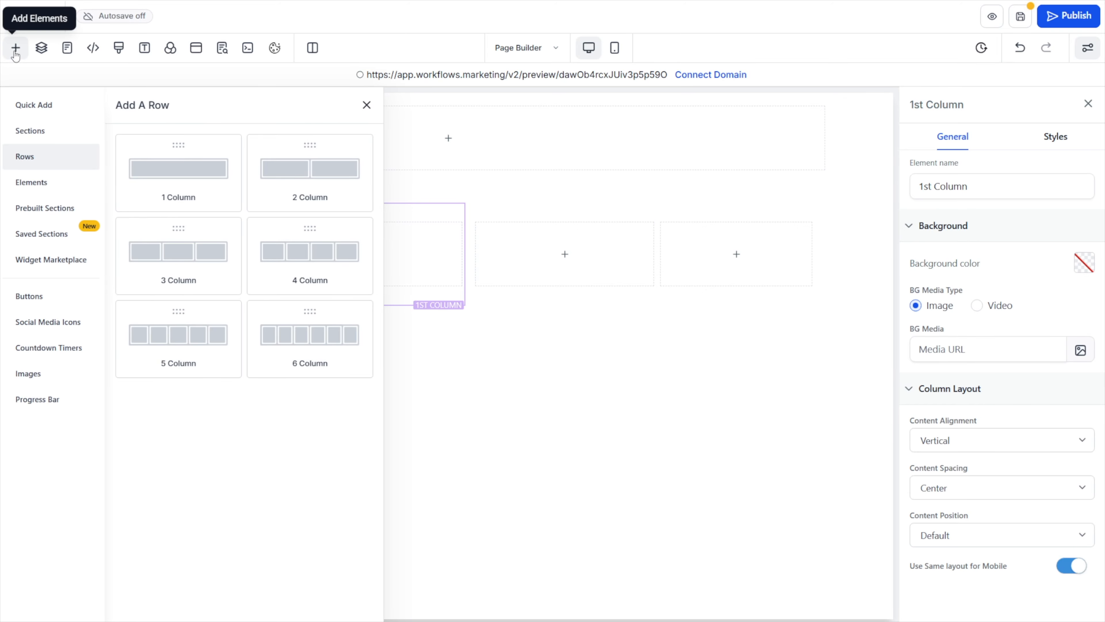
left_click(15, 48)
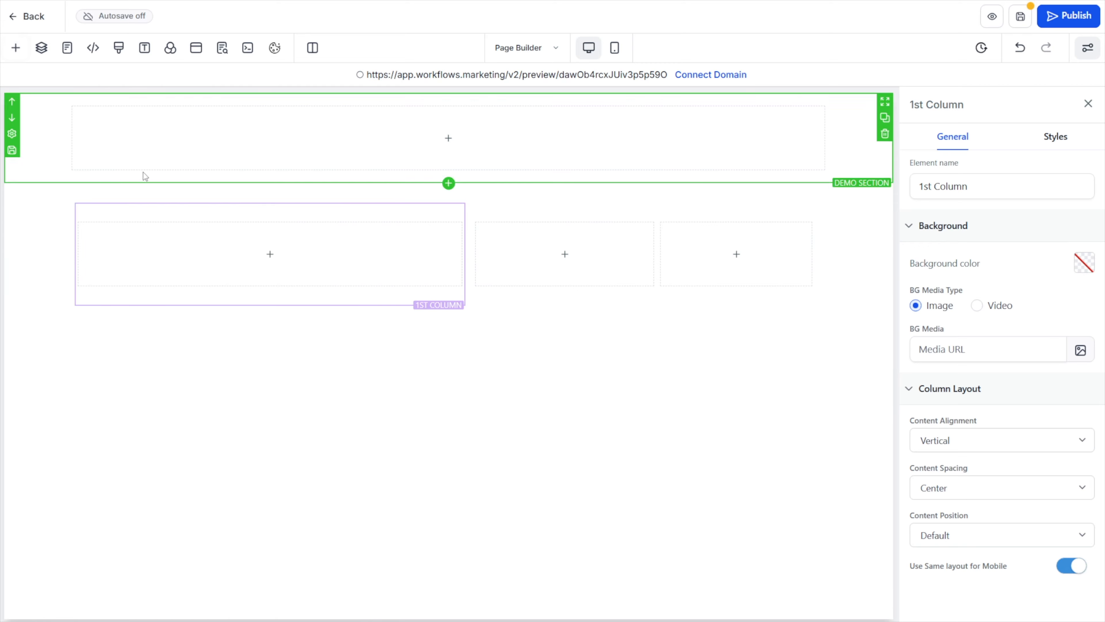
Browse the full list of page elements, from text and form elements to order elements, and return to the text group
mouse_move(256, 258)
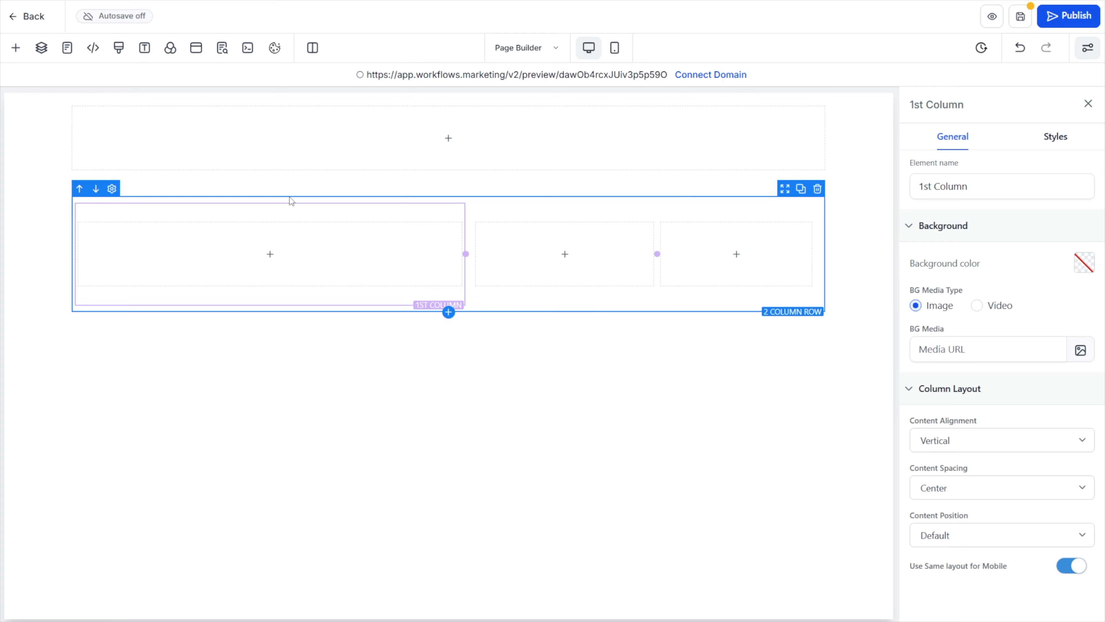
left_click(17, 49)
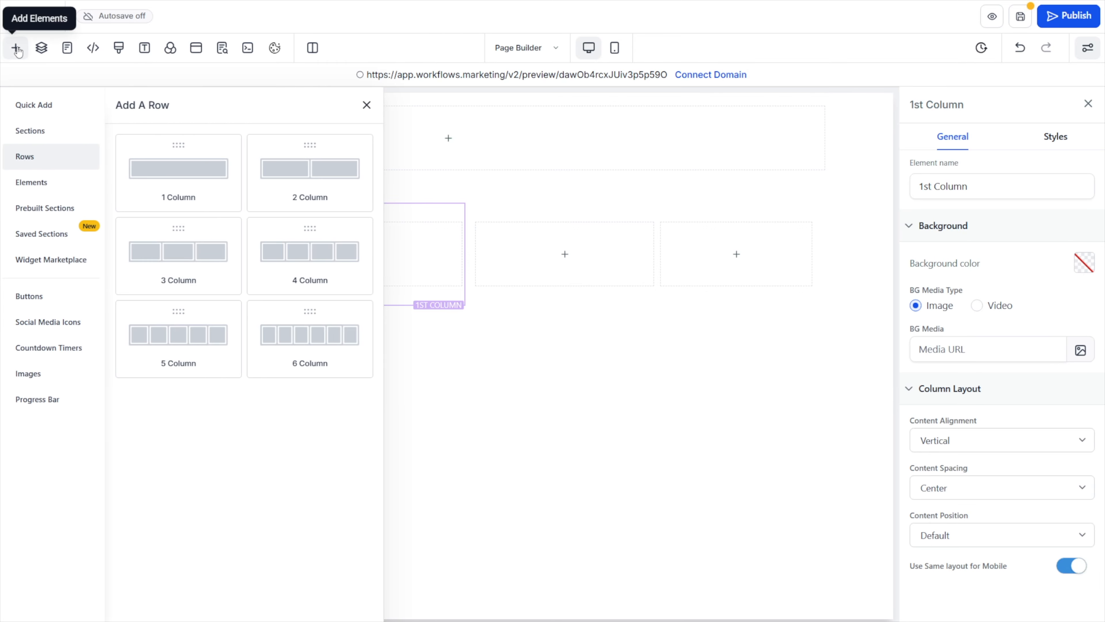
left_click(32, 183)
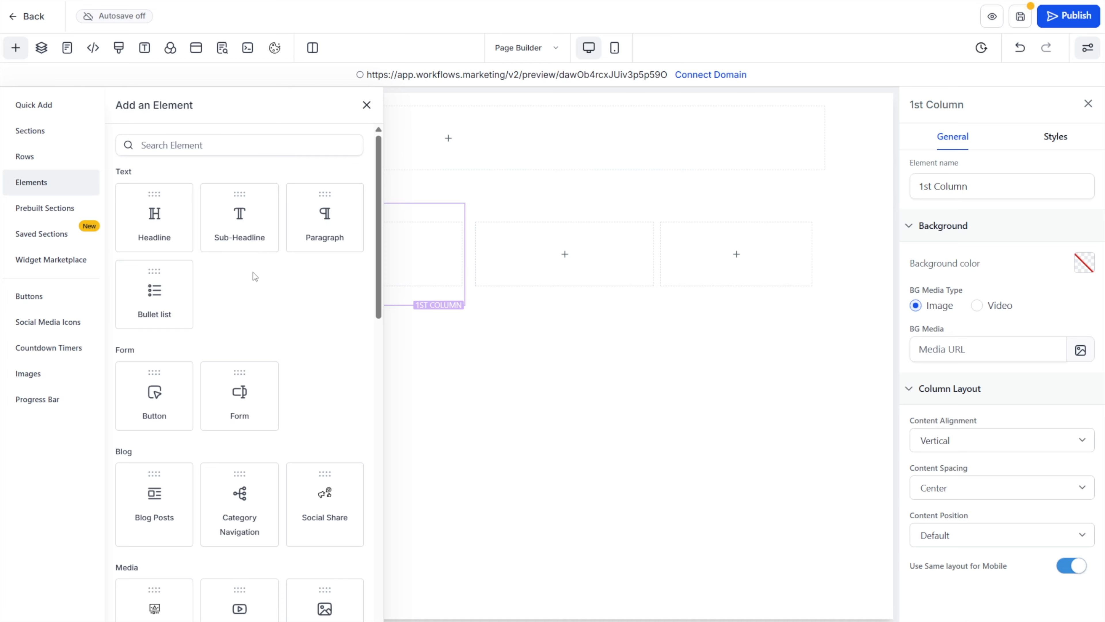
scroll(227, 304, "down", 3)
scroll(221, 320, "down", 2)
scroll(226, 320, "down", 8)
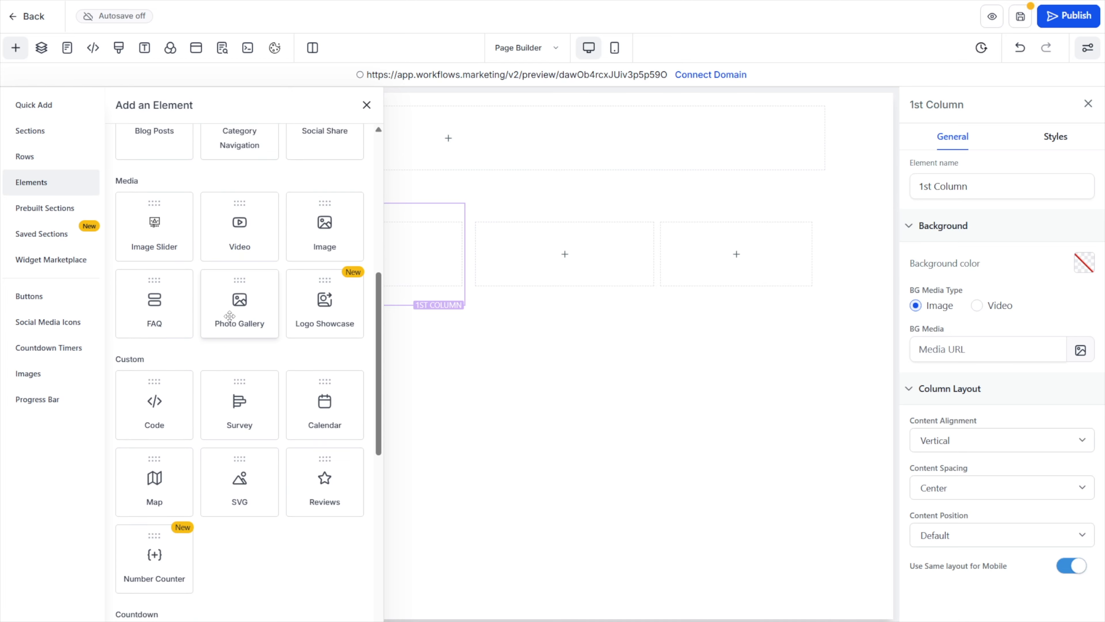
scroll(283, 255, "down", 6)
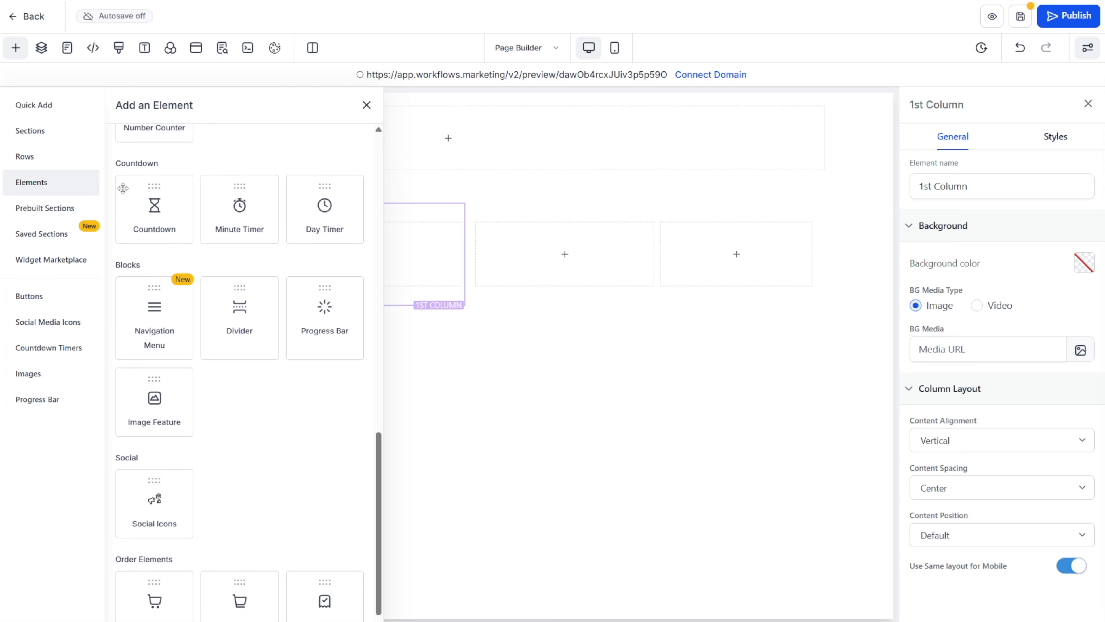
scroll(277, 288, "down", 1)
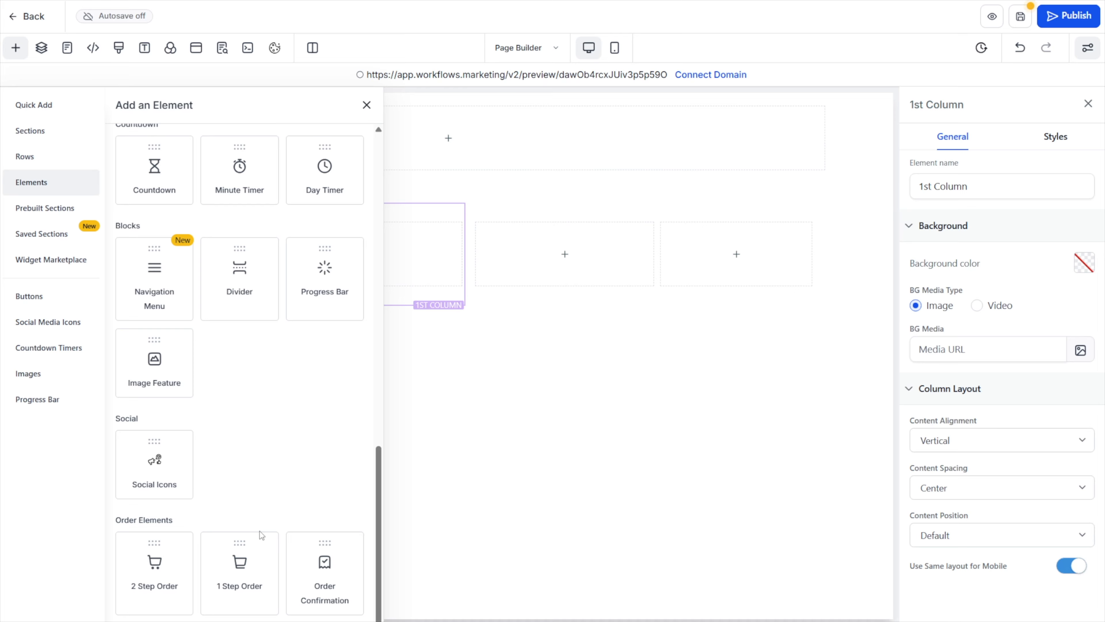
scroll(260, 530, "up", 15)
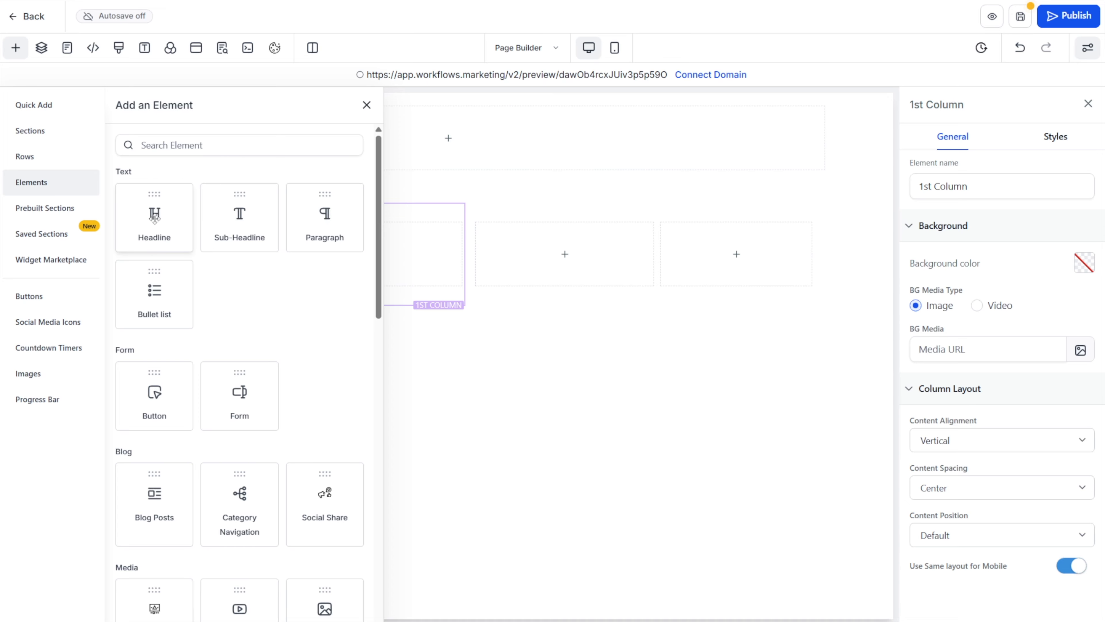
Add a headline, a sub-headline and a paragraph, stacked in that order, to the first column of the two-column row
left_click_drag(155, 215, 291, 241)
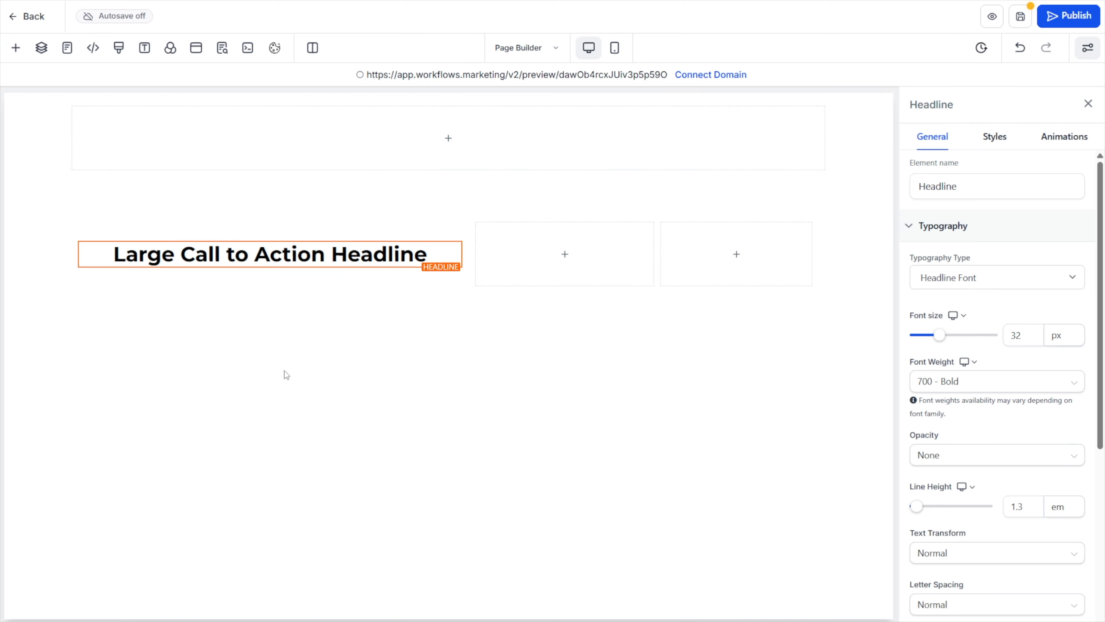
left_click(15, 48)
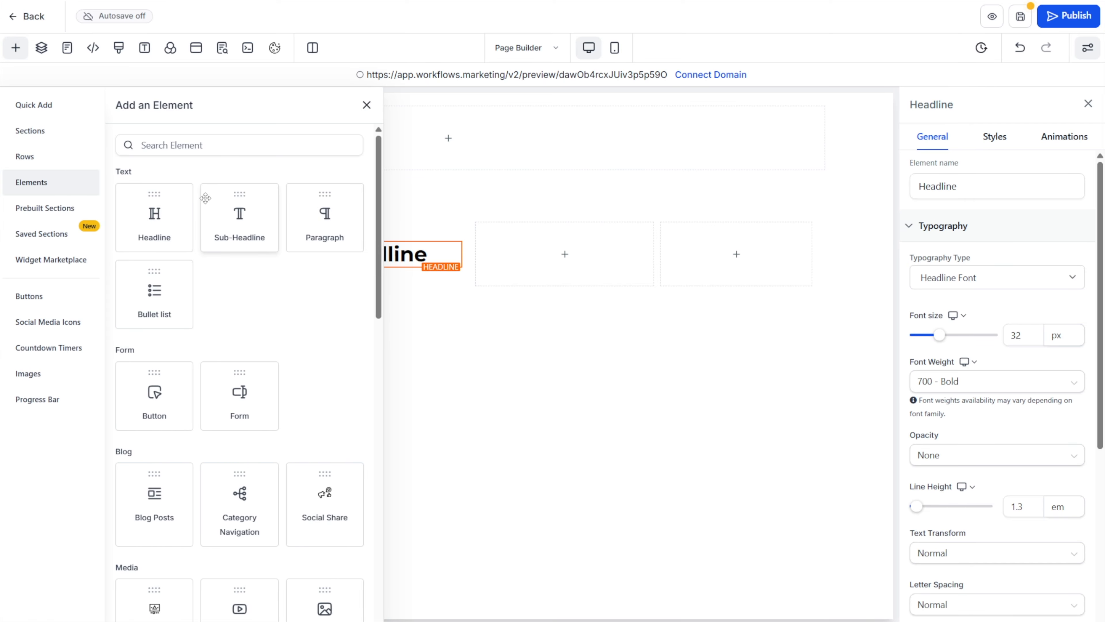
left_click_drag(325, 218, 340, 259)
left_click(16, 48)
left_click_drag(261, 229, 347, 251)
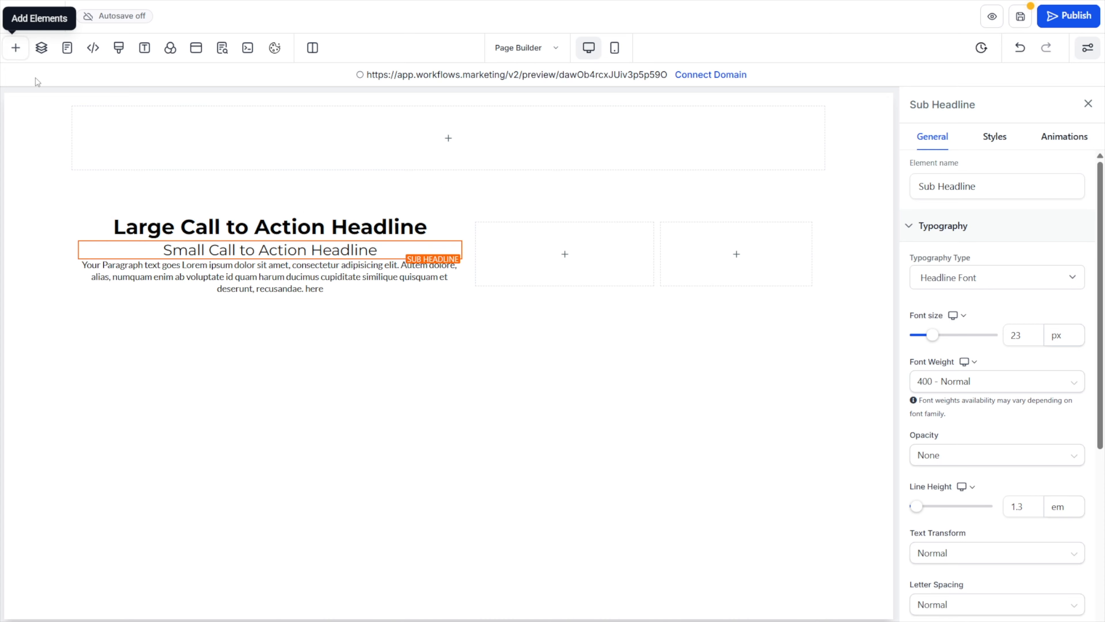
Add a bullet list below the paragraph in the first column
left_click(15, 48)
left_click(356, 145)
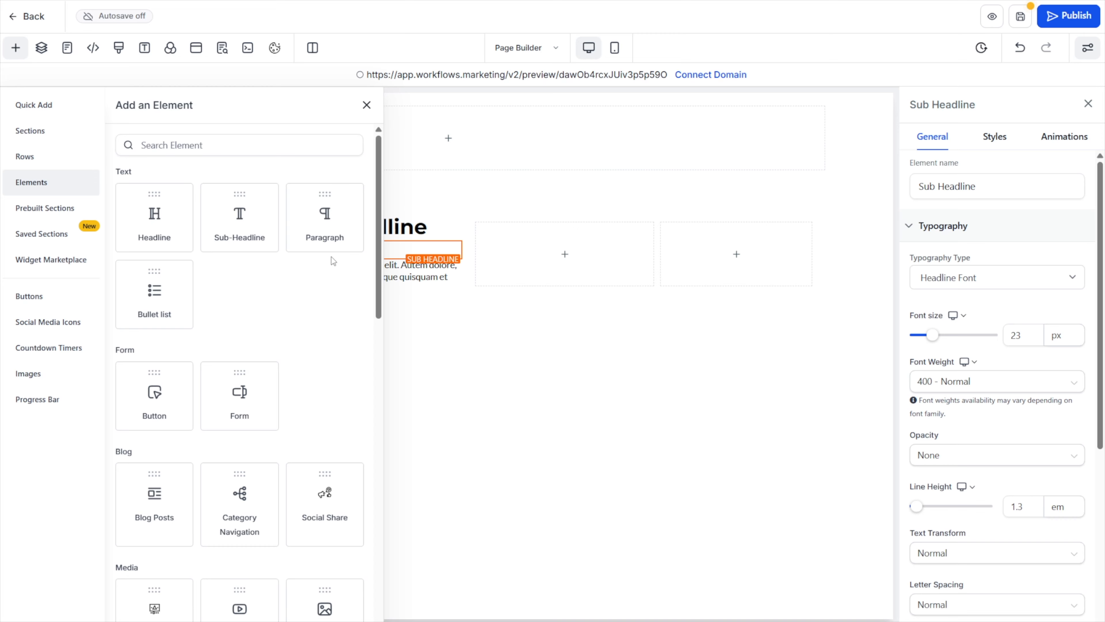
left_click_drag(152, 300, 287, 296)
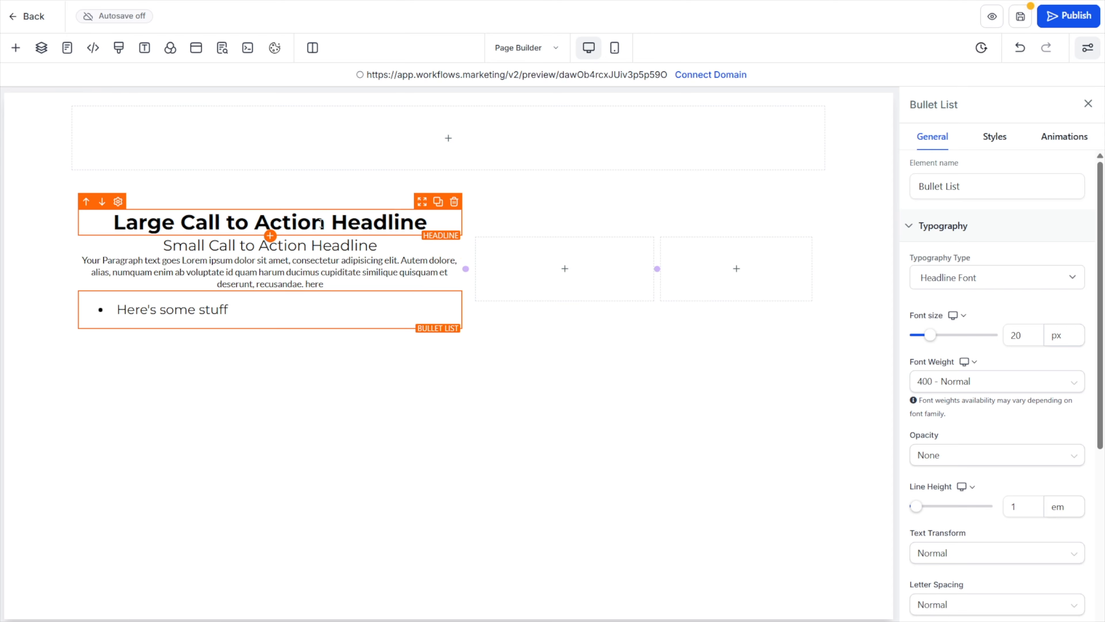
Select the first column, its headline and its bullet list in turn to compare their settings
left_click(307, 211)
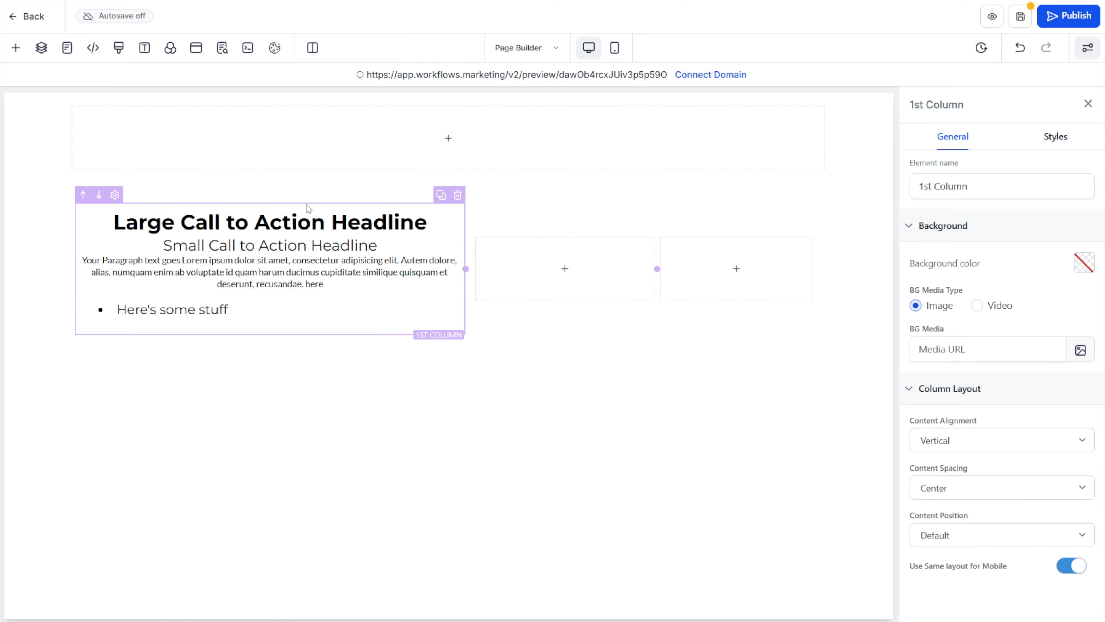
left_click(298, 219)
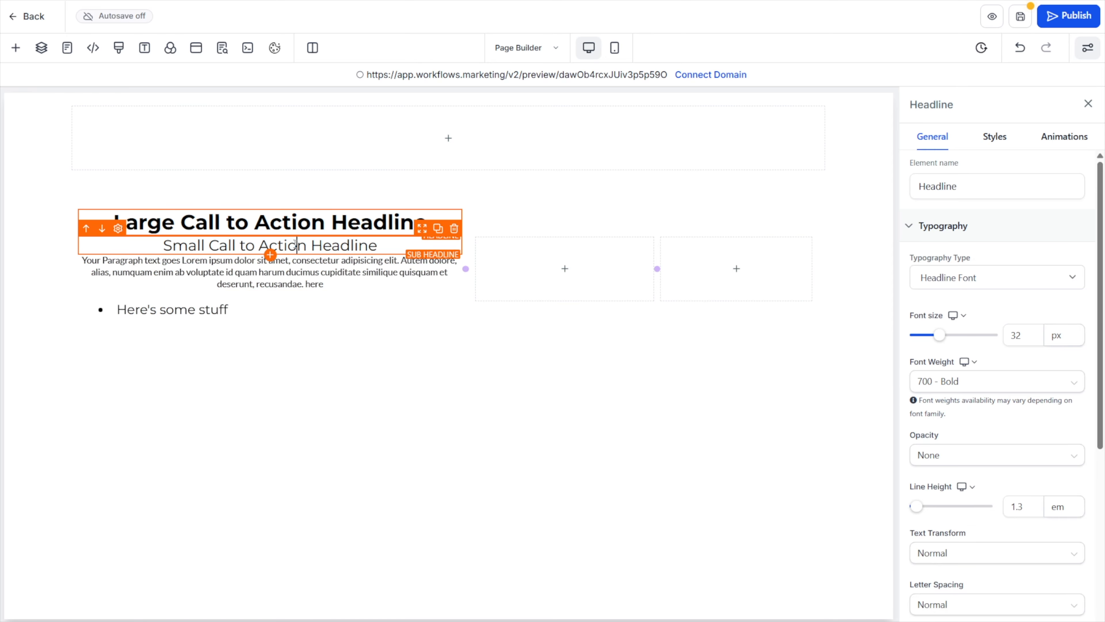
left_click(315, 303)
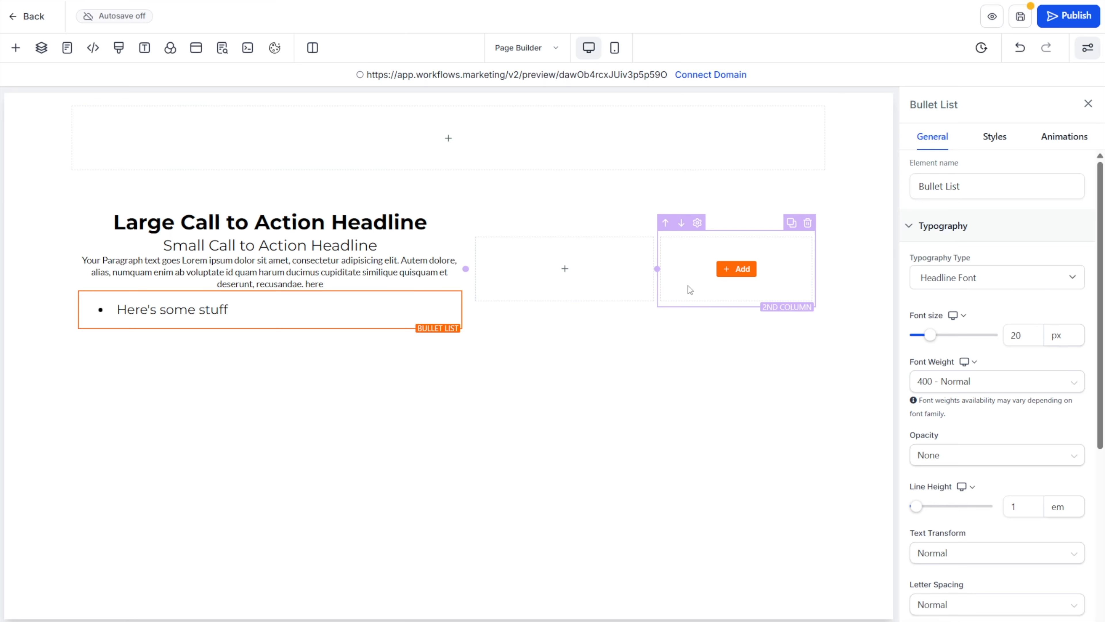
Add a button in the section below the text content, and select the button, its column, row and section in turn
left_click(15, 47)
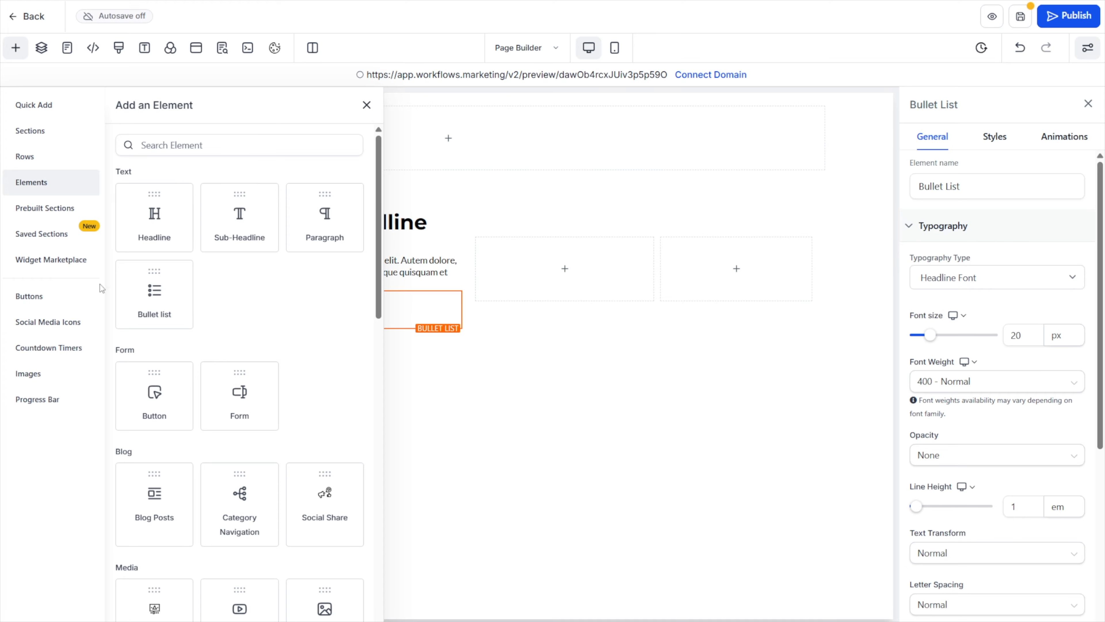
left_click_drag(149, 389, 435, 410)
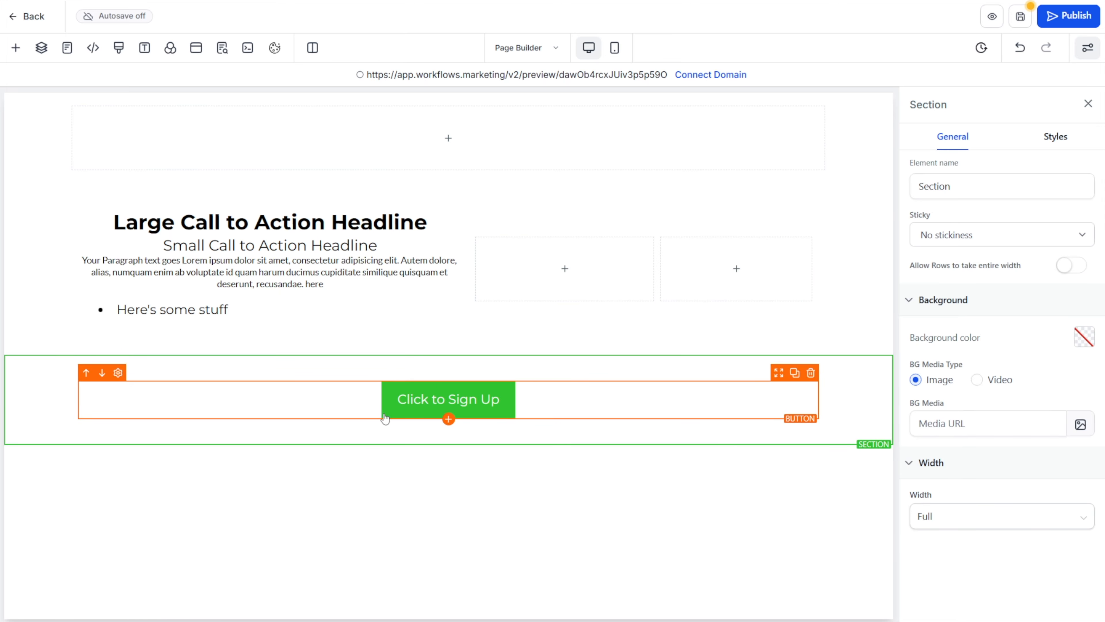
left_click(343, 407)
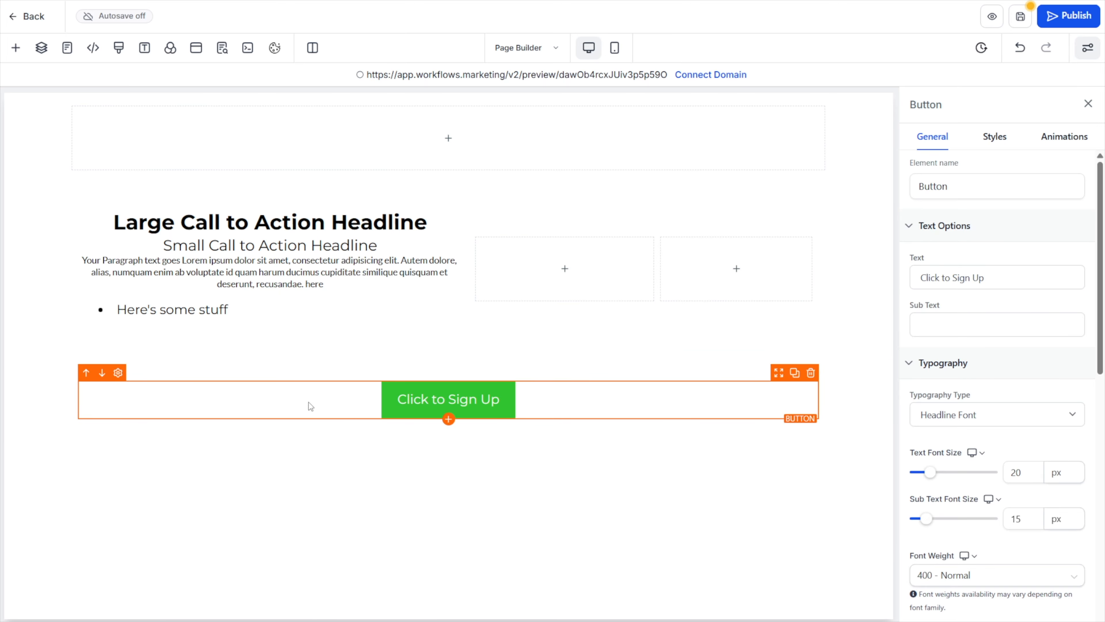
left_click(283, 379)
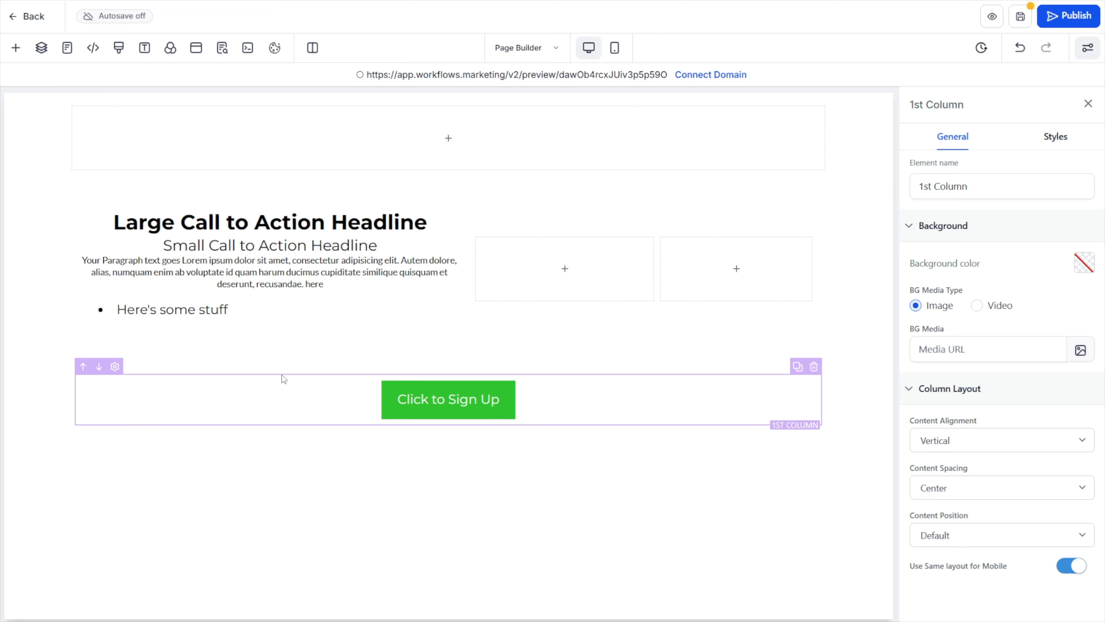
left_click(283, 372)
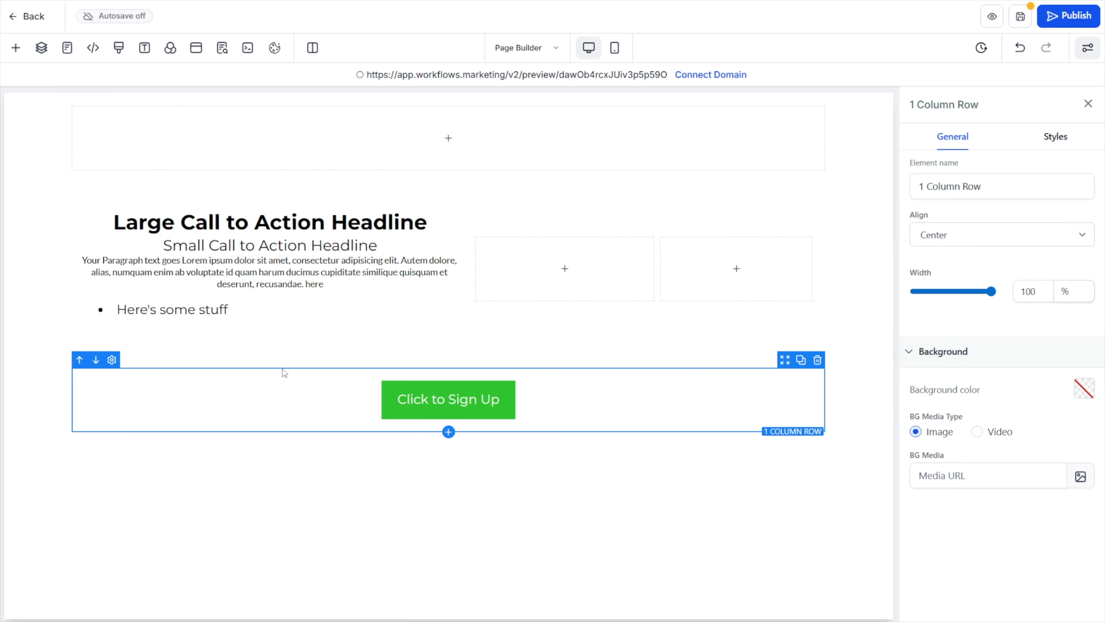
left_click(284, 362)
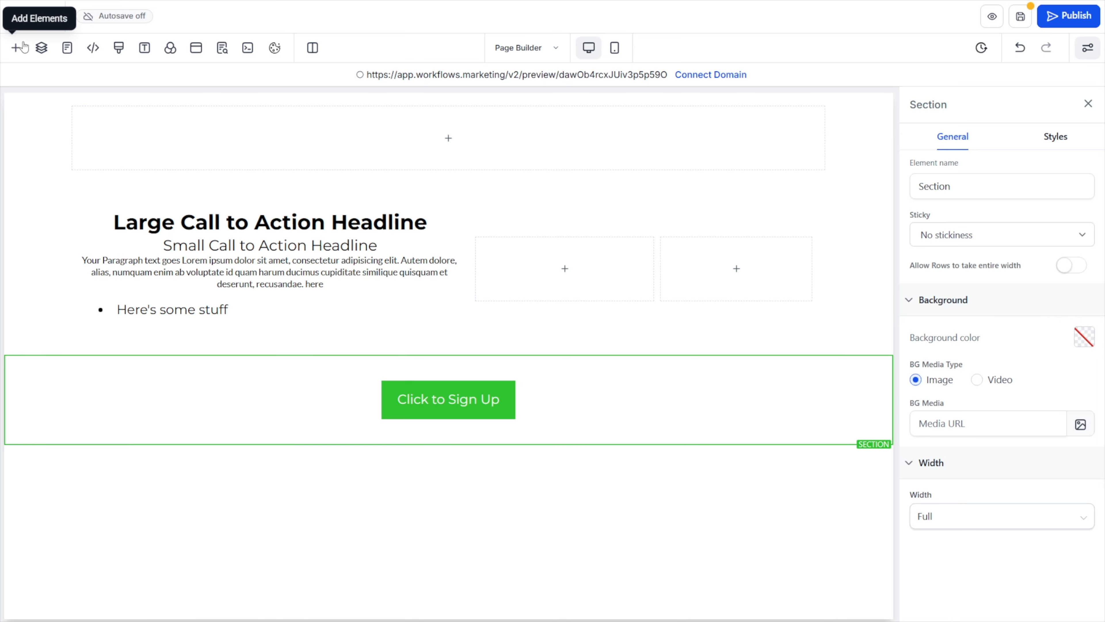
Trace the button section's hierarchy in the page layers, from section through 1 Column Row and 1st Column to the button
left_click(41, 47)
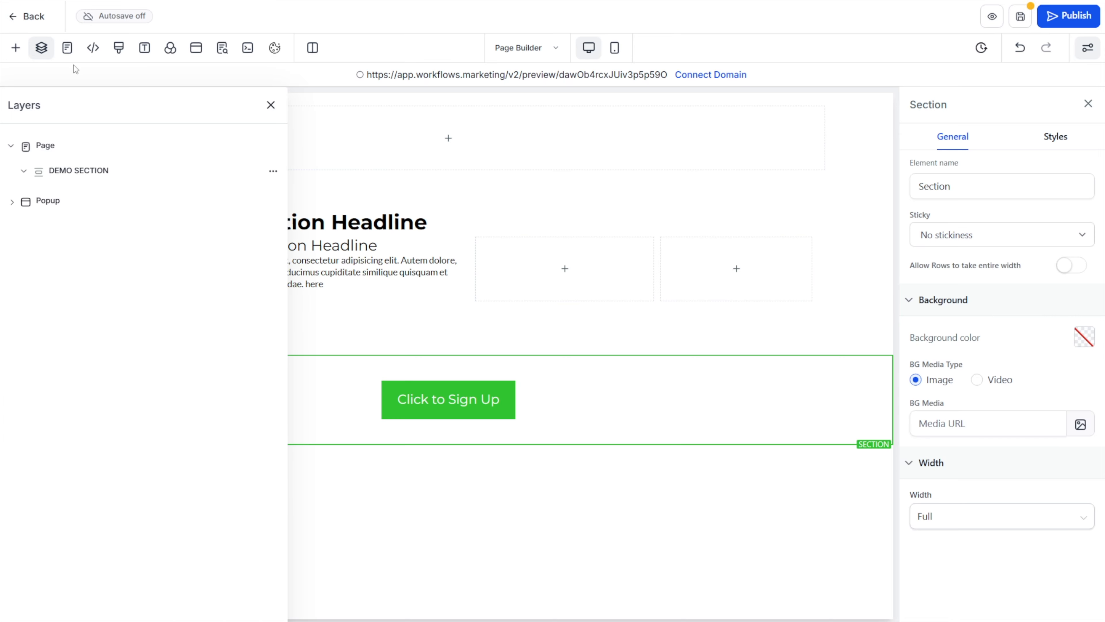
left_click(25, 227)
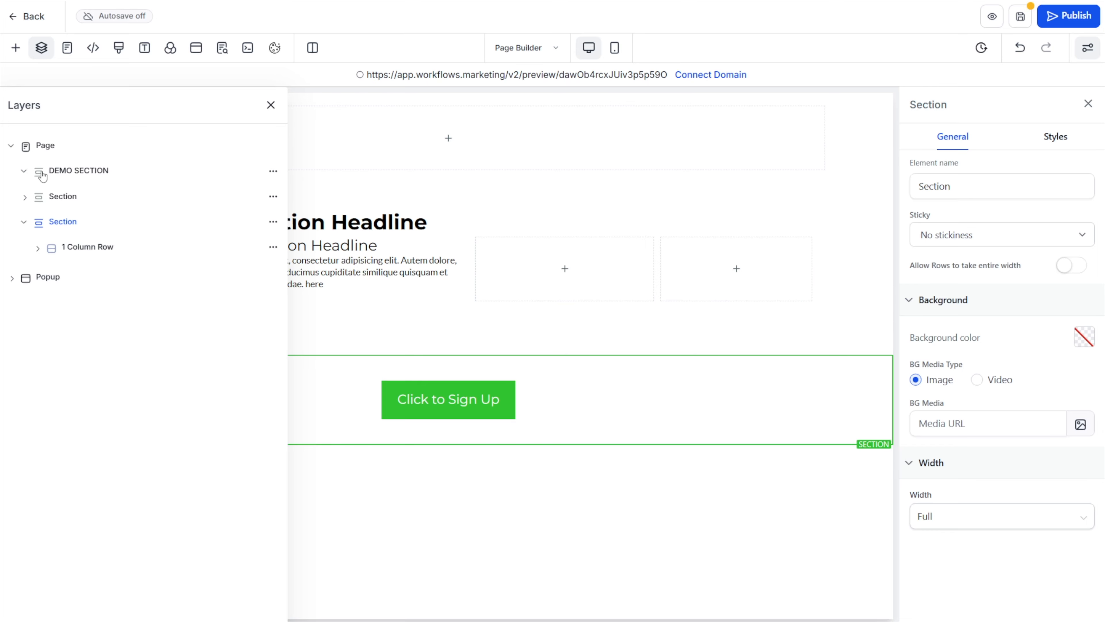
left_click(94, 250)
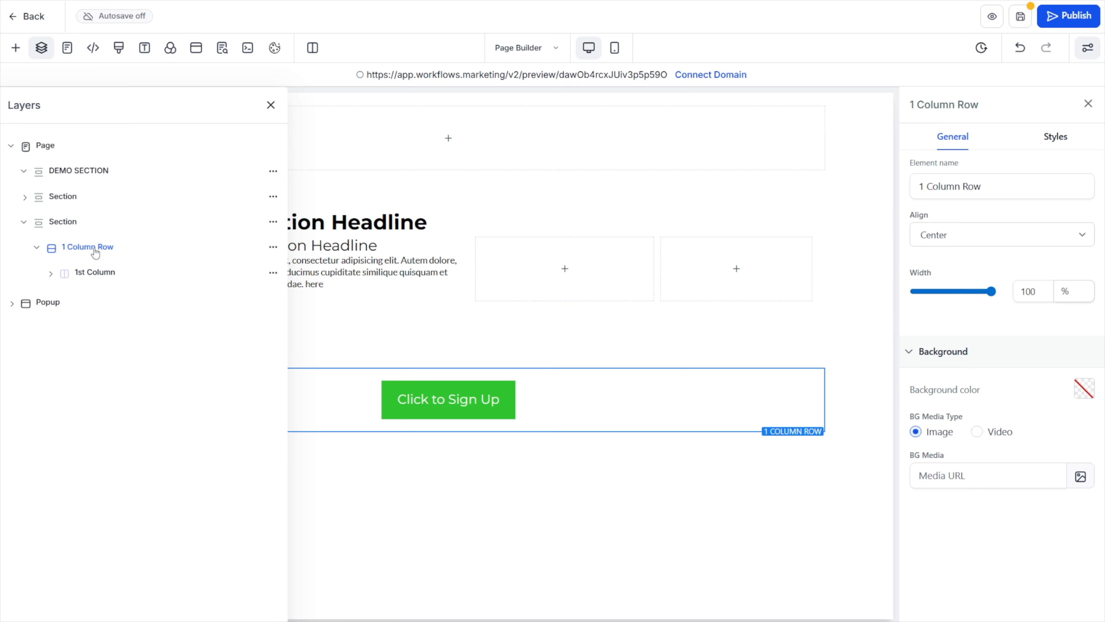
left_click(90, 274)
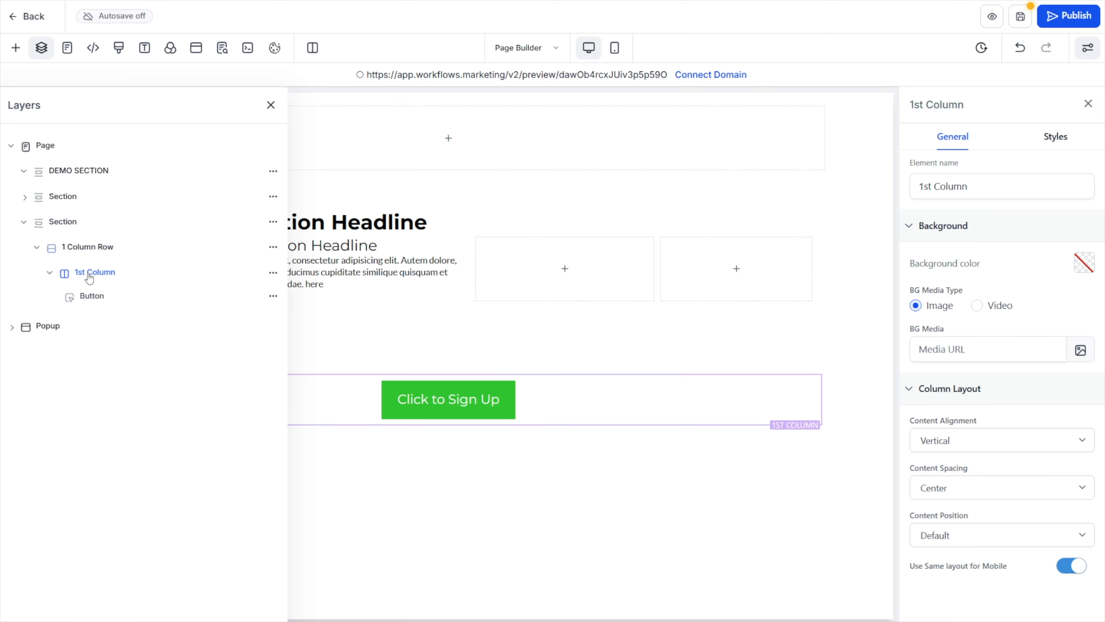
left_click(82, 296)
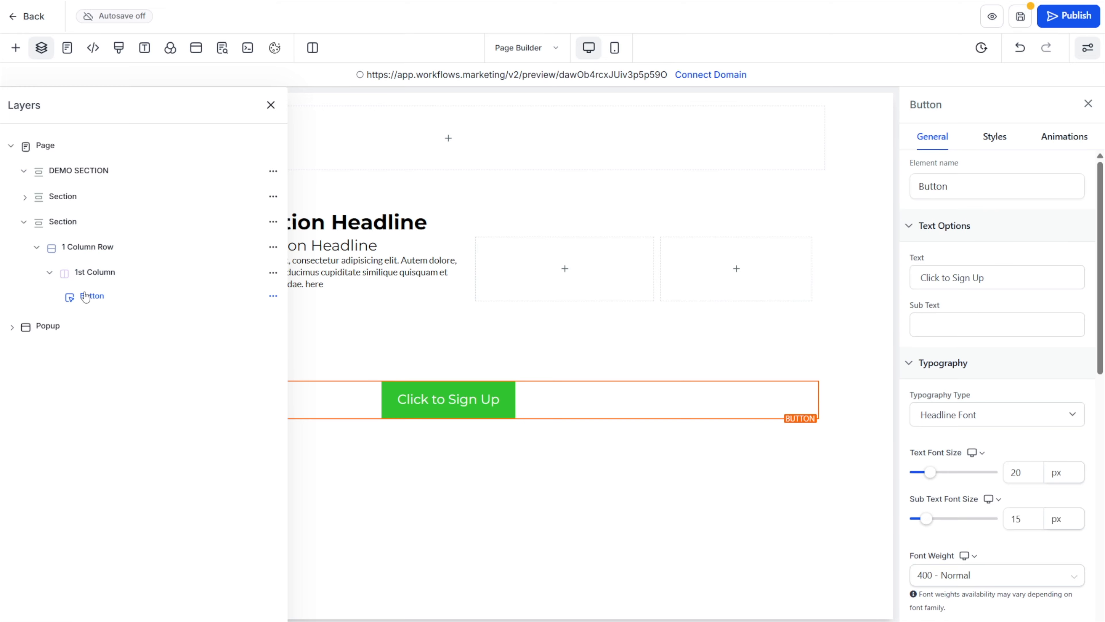
left_click(269, 105)
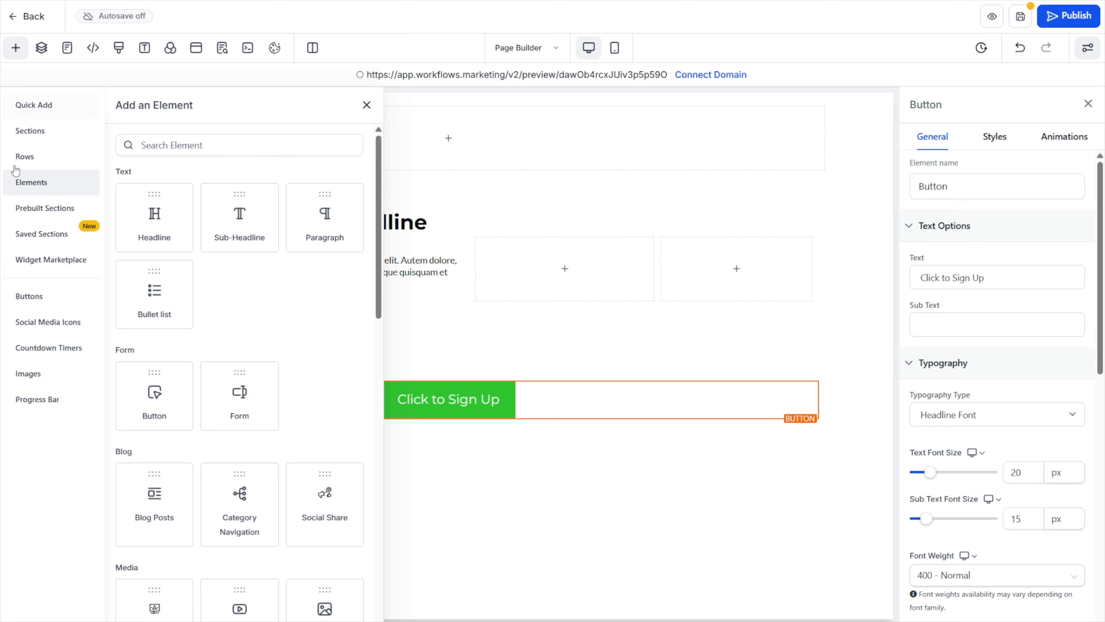
Review the available row layouts and select the 2 Column Row nested beside the text content
left_click(46, 165)
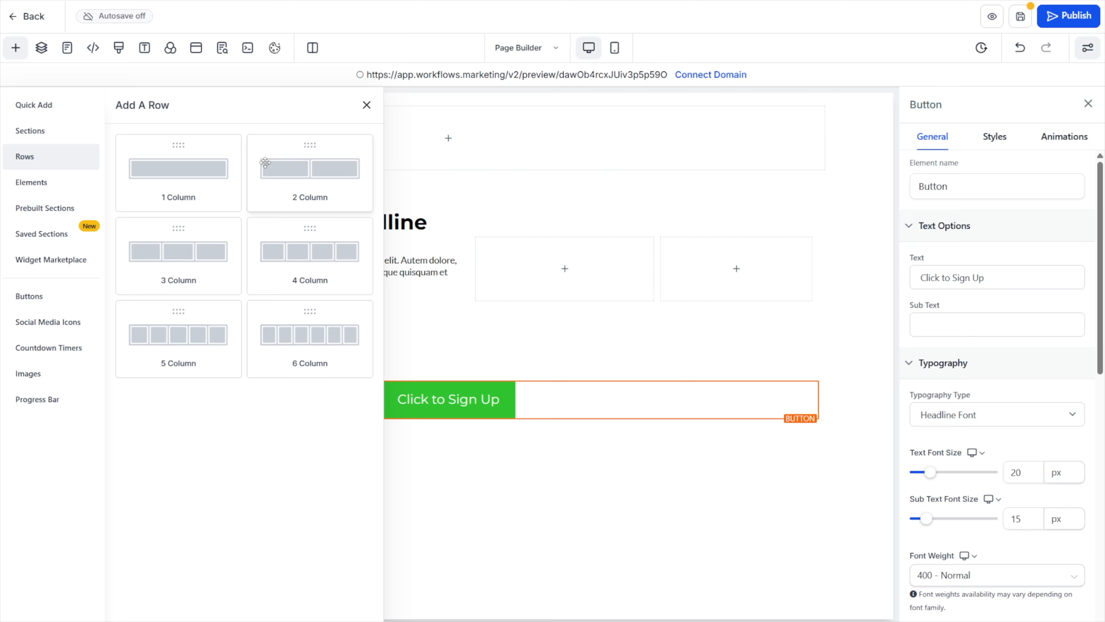
left_click_drag(265, 162, 606, 234)
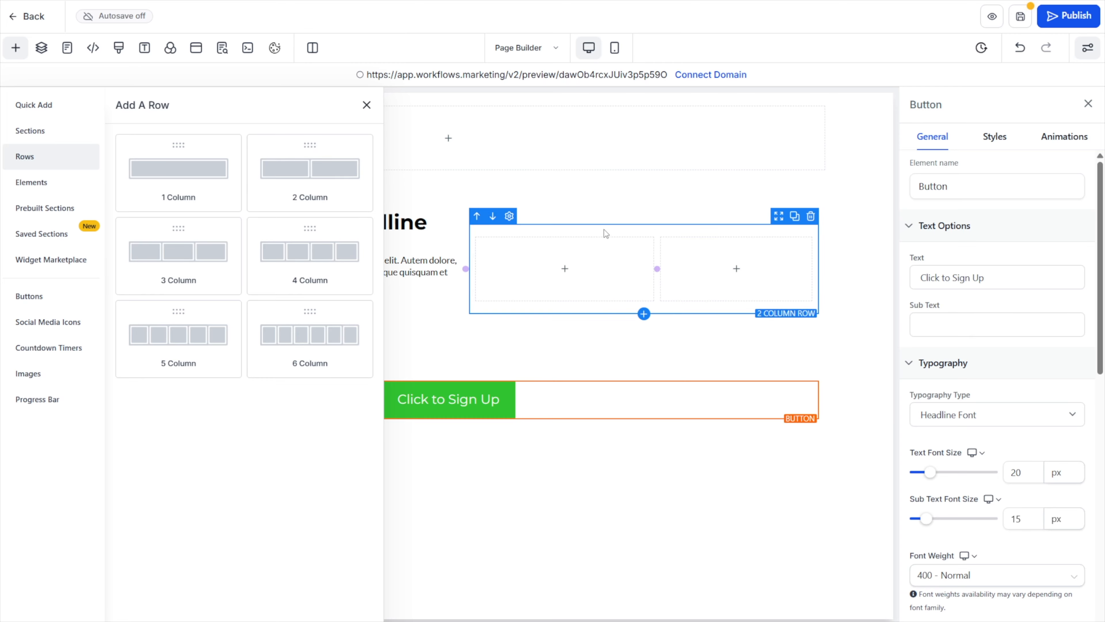
left_click(606, 231)
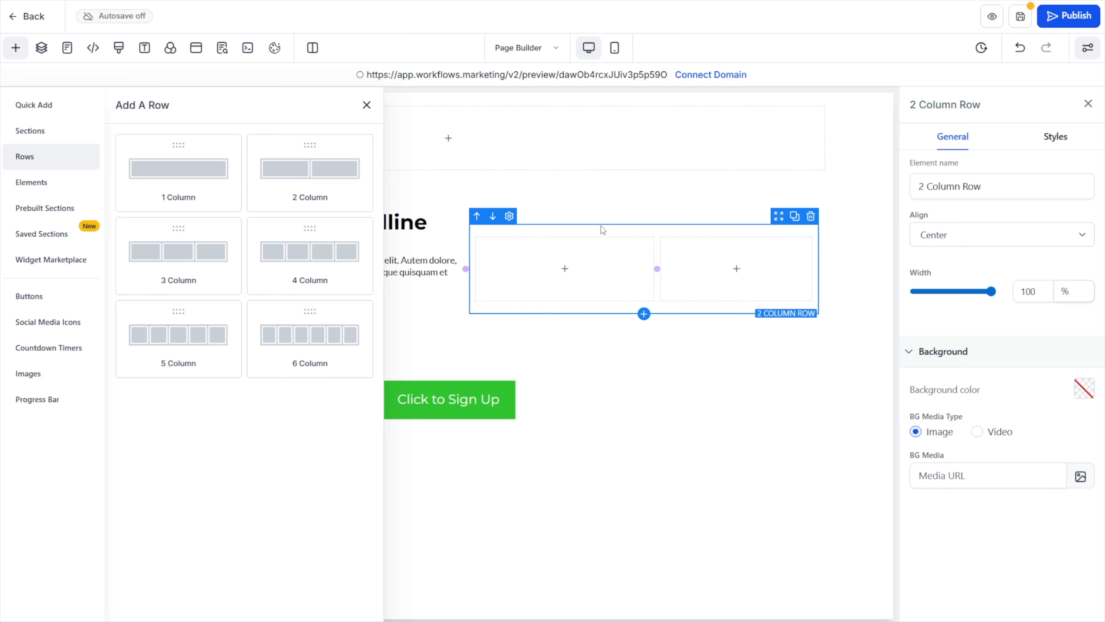
left_click(366, 104)
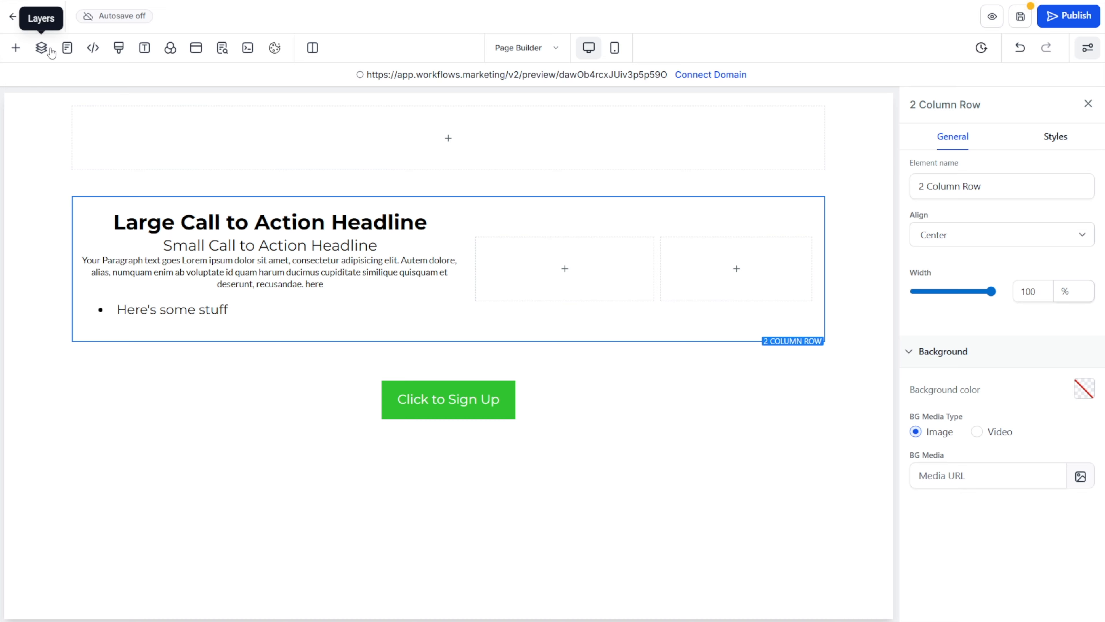
Set the page's global headline font to Roboto
left_click(143, 56)
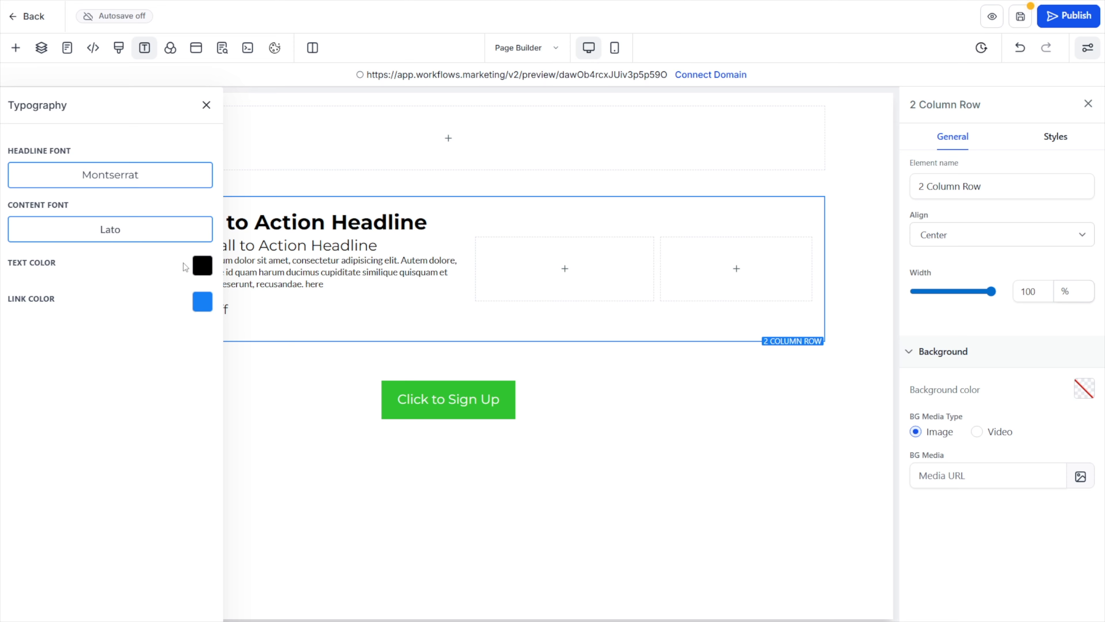
left_click(114, 180)
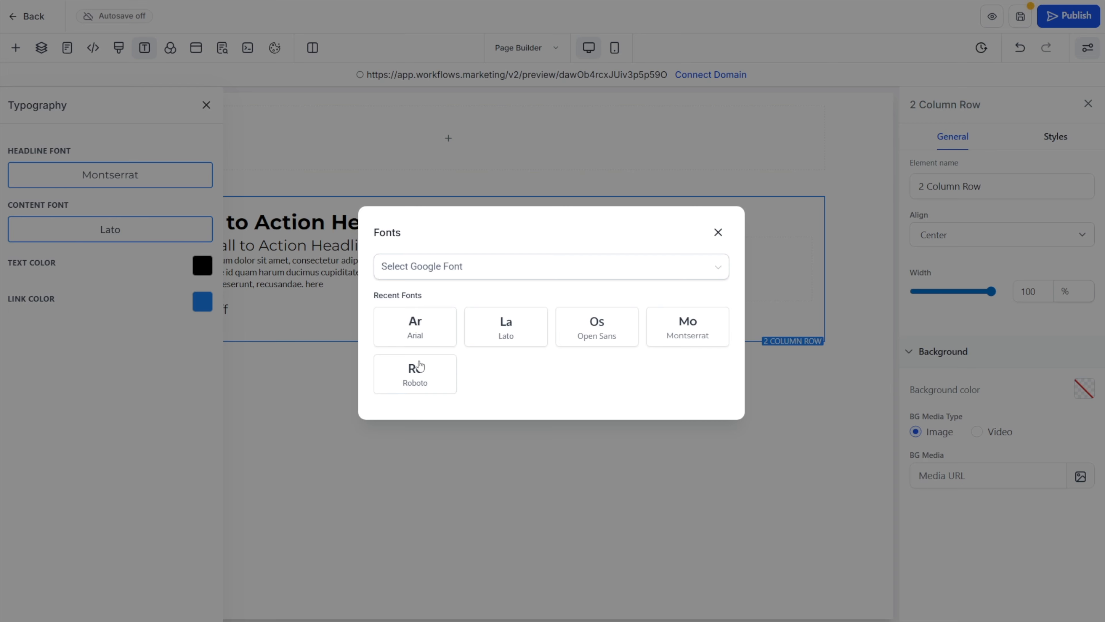
left_click(413, 379)
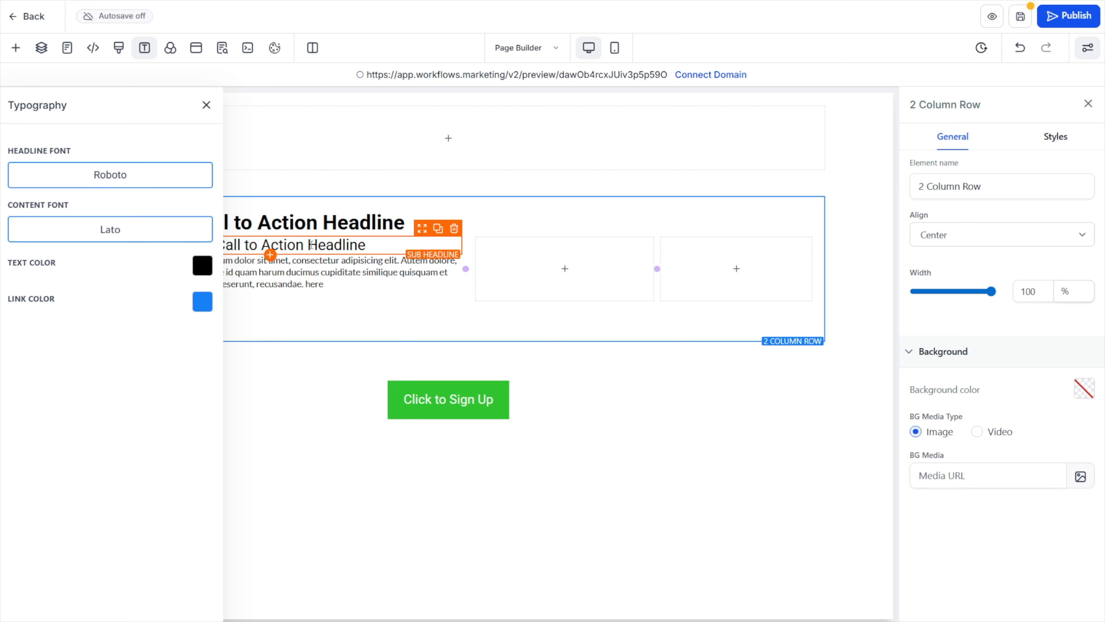
Try Open Sans as the global headline font, and switch it back to Roboto
left_click(98, 180)
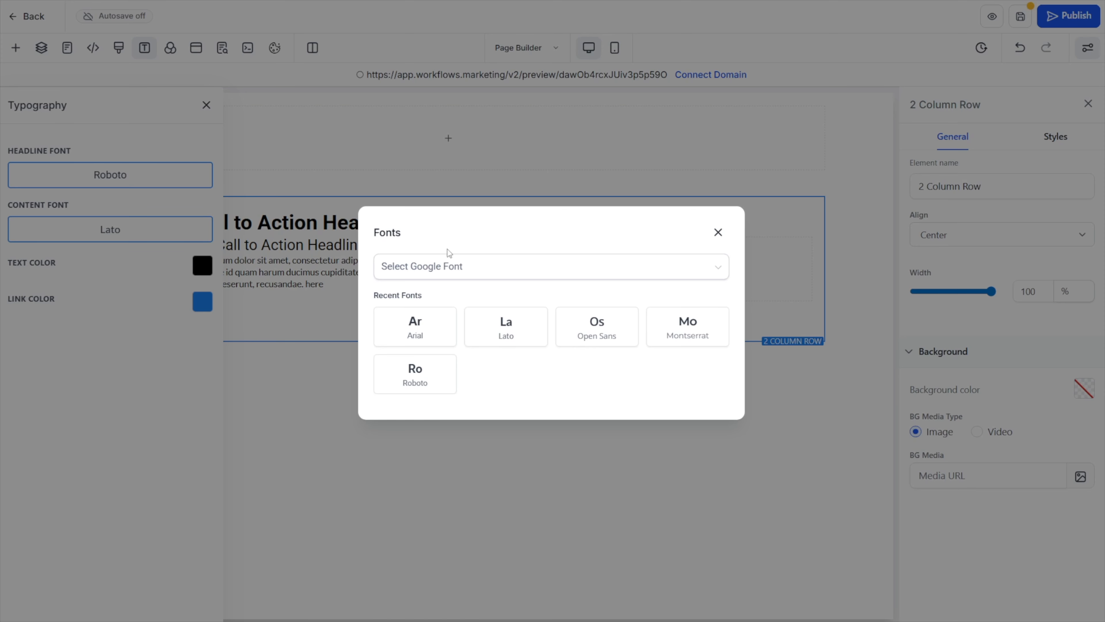
left_click(591, 340)
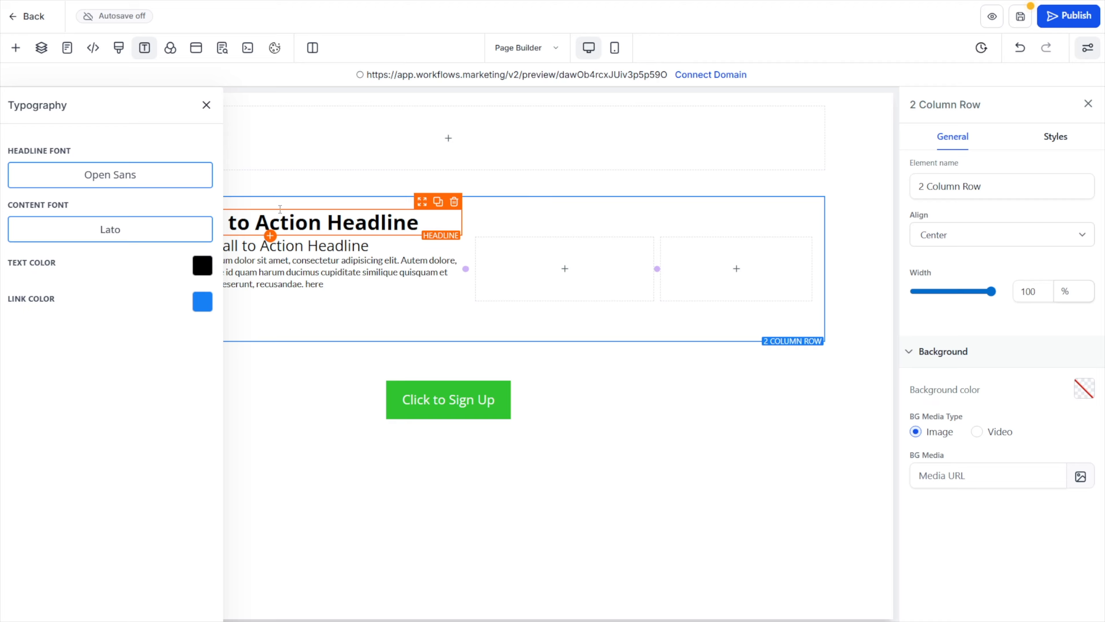
left_click(134, 176)
left_click(431, 381)
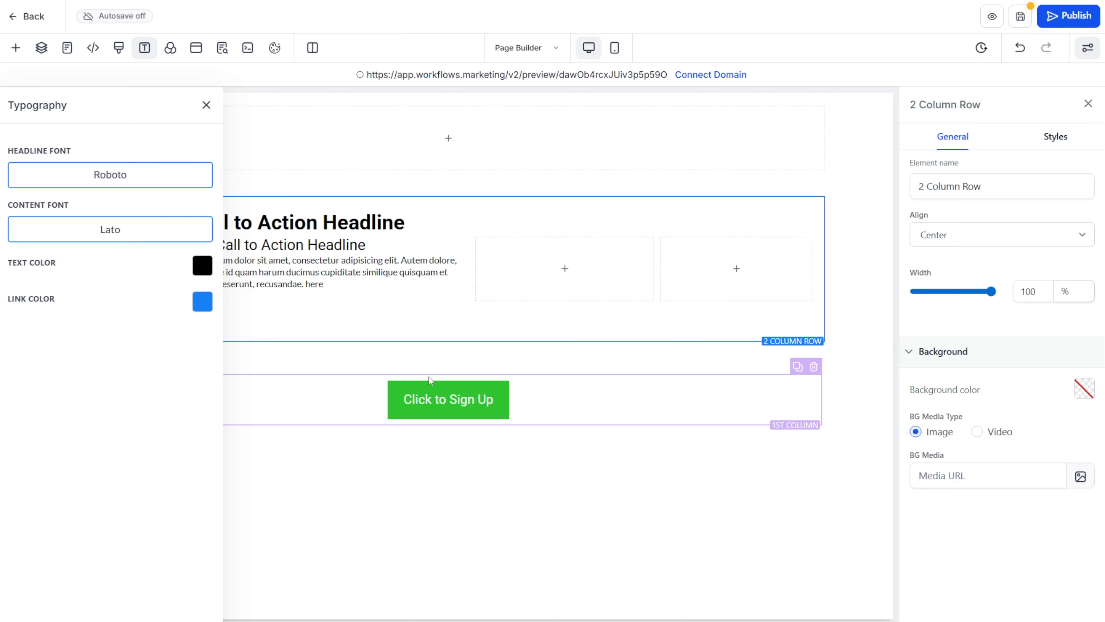
Set the typography type of the large call-to-action headline to Content Font
left_click(306, 220)
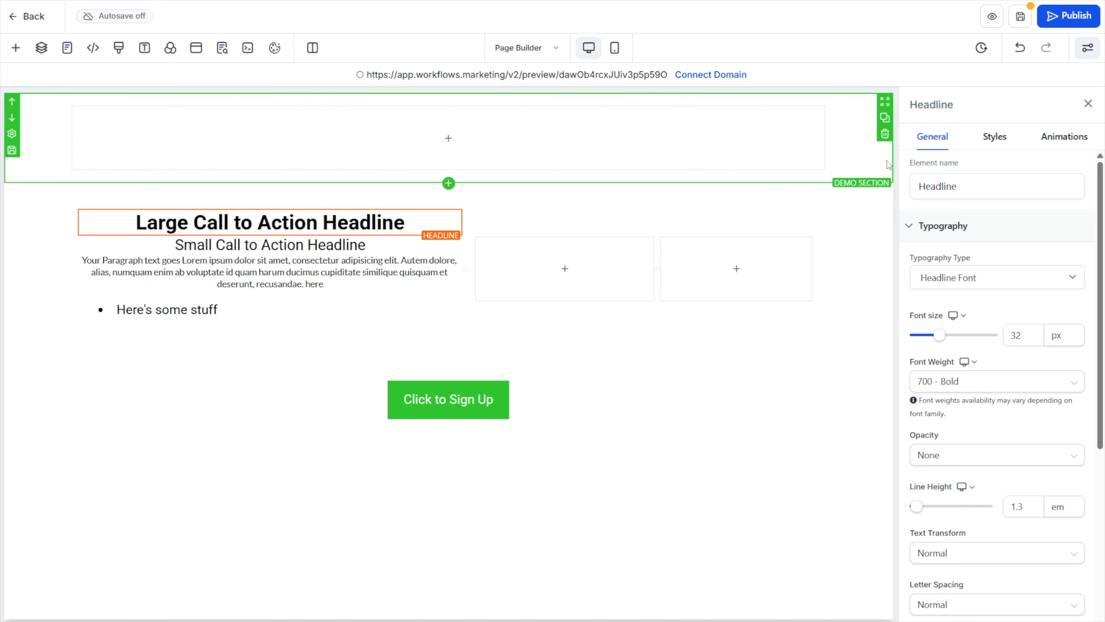
left_click(986, 194)
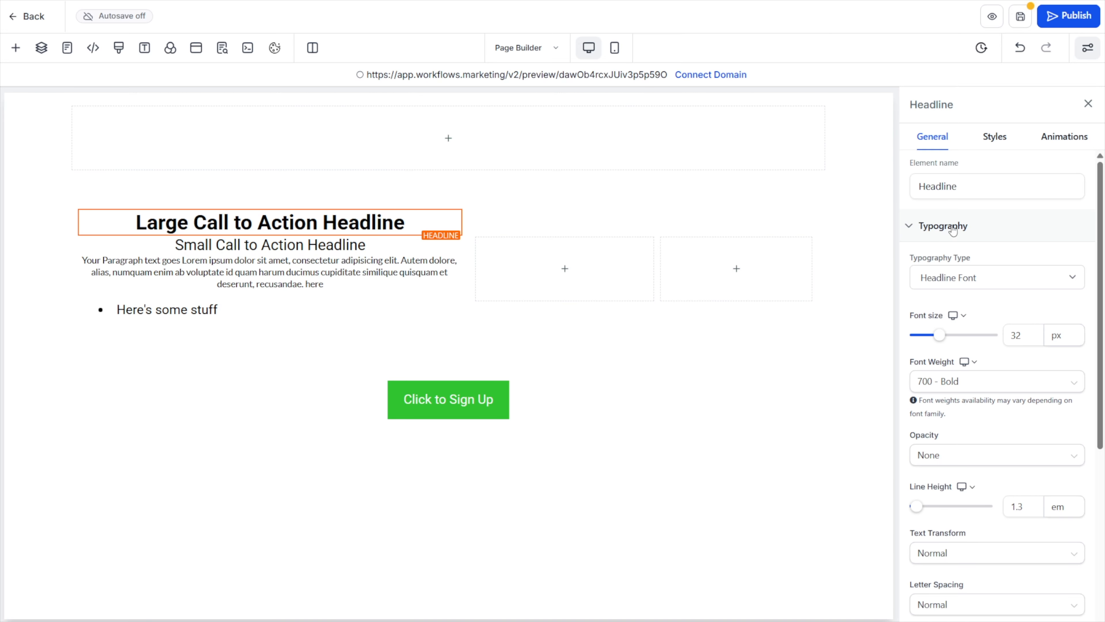
left_click_drag(910, 258, 970, 254)
left_click(950, 284)
left_click(950, 283)
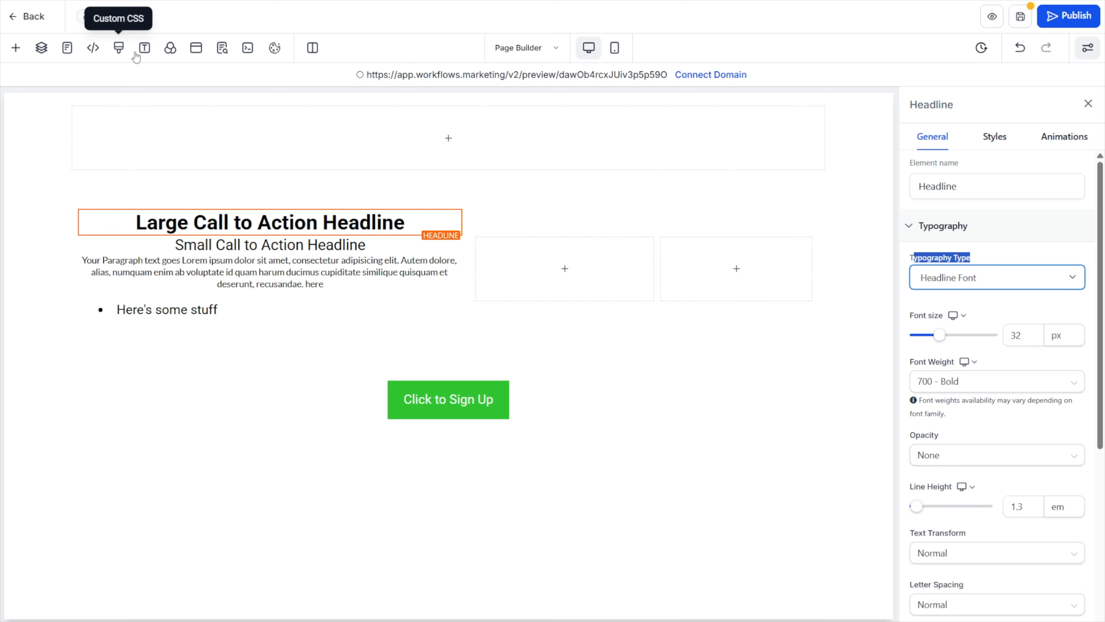
left_click(986, 283)
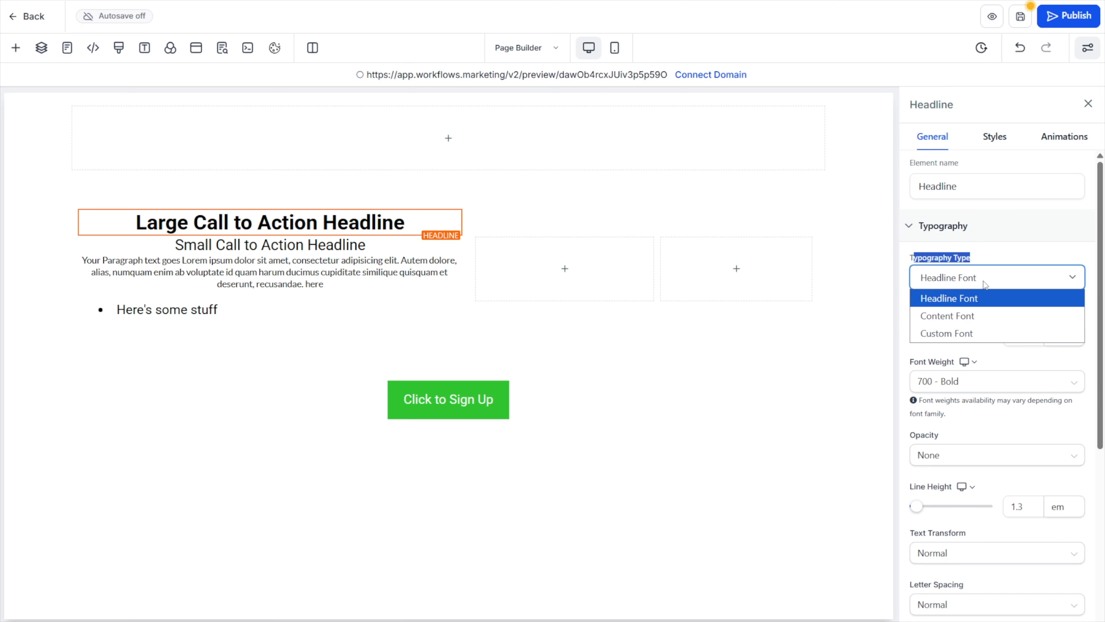
left_click(940, 316)
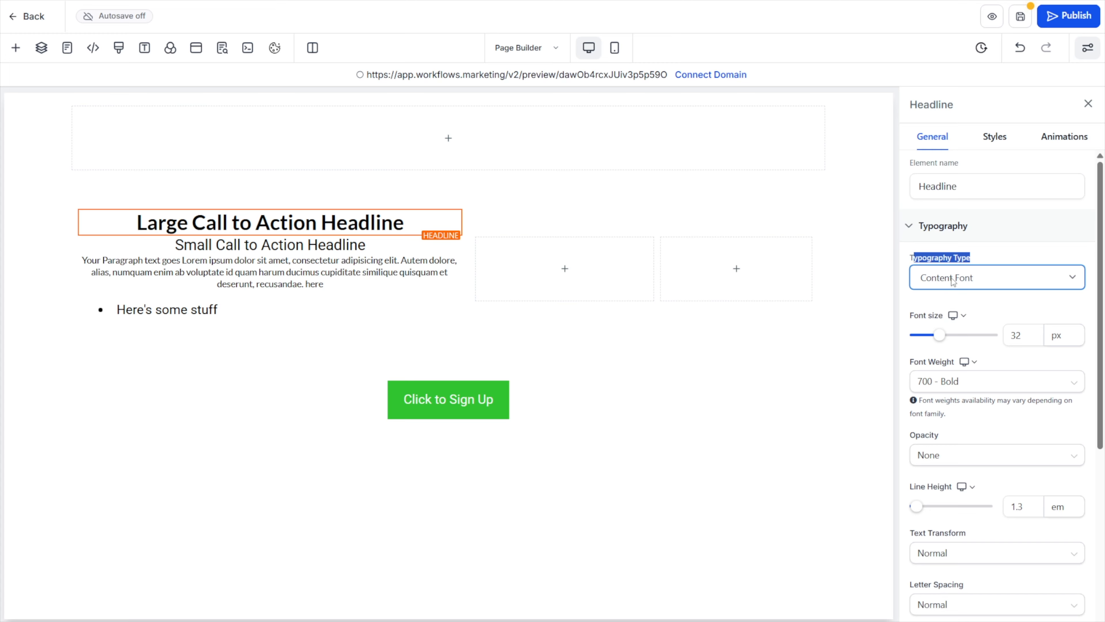
Try the Custom Font typography type on the large call-to-action headline and browse the available Google fonts
left_click(145, 47)
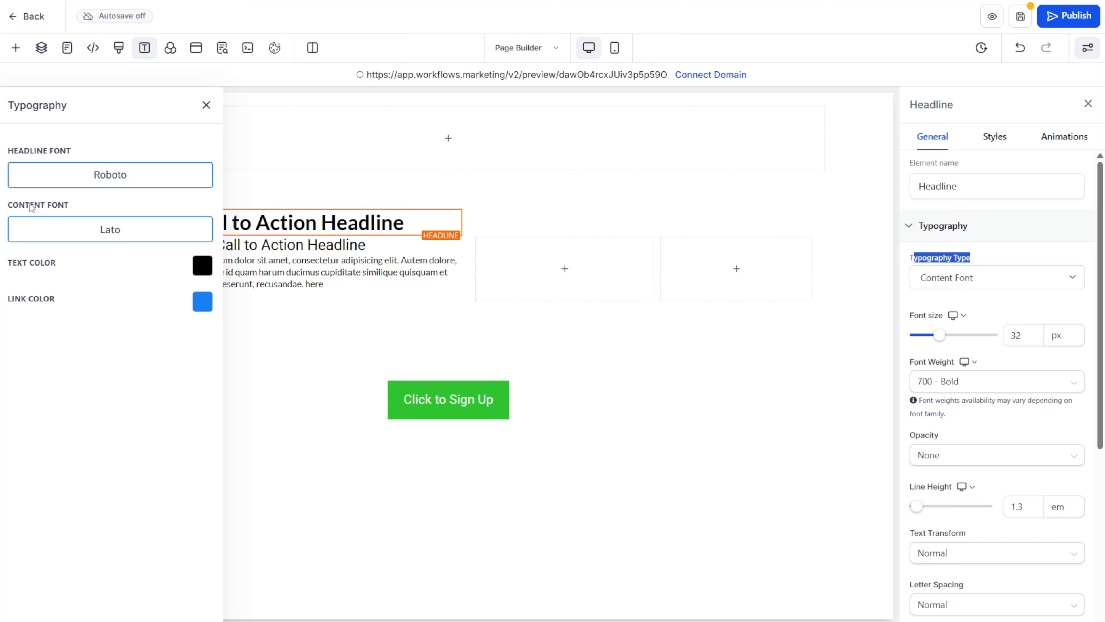
left_click(1001, 277)
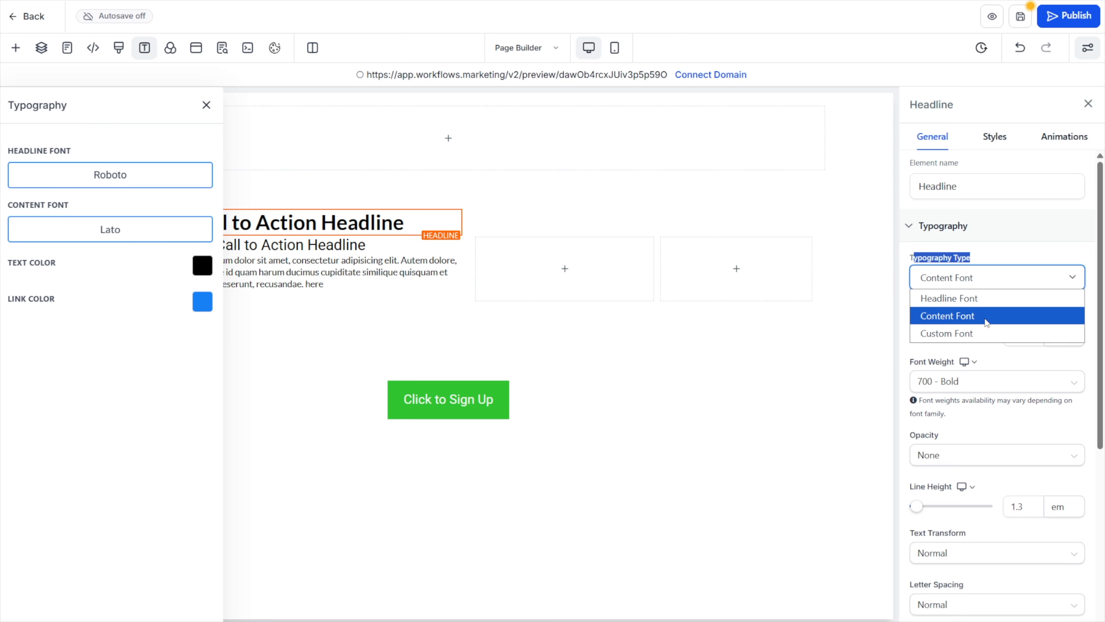
left_click(961, 333)
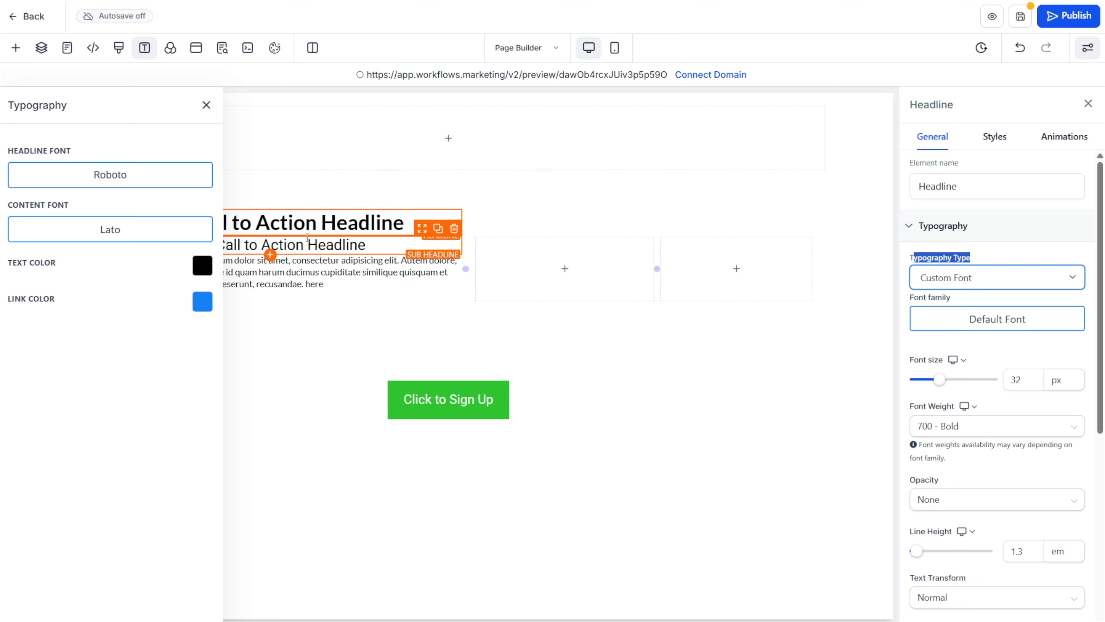
left_click(1000, 324)
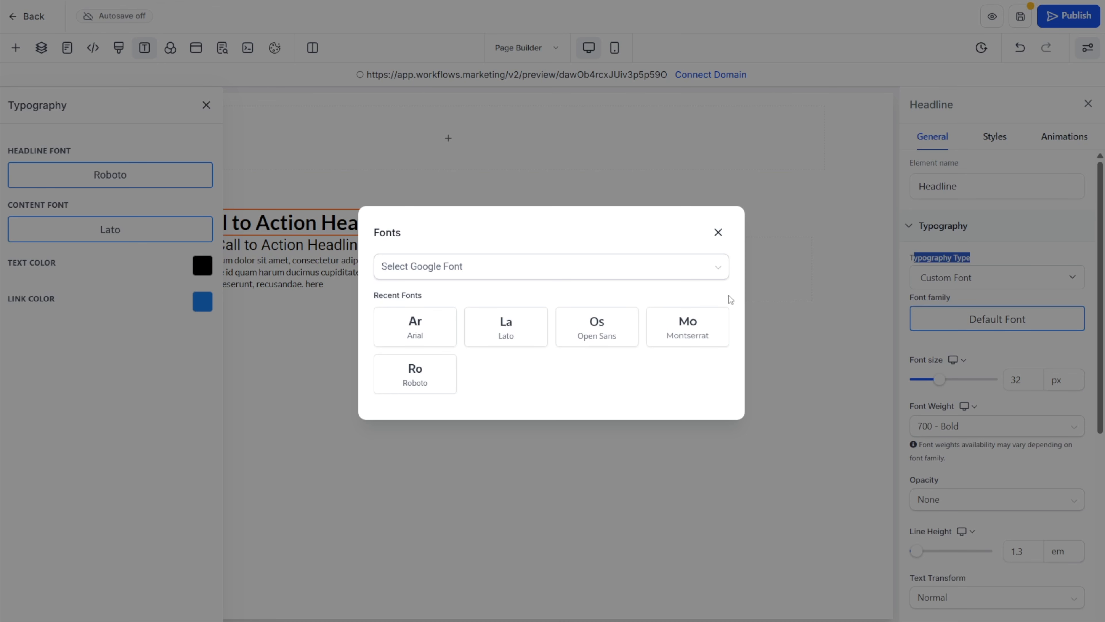
left_click(652, 264)
left_click(718, 232)
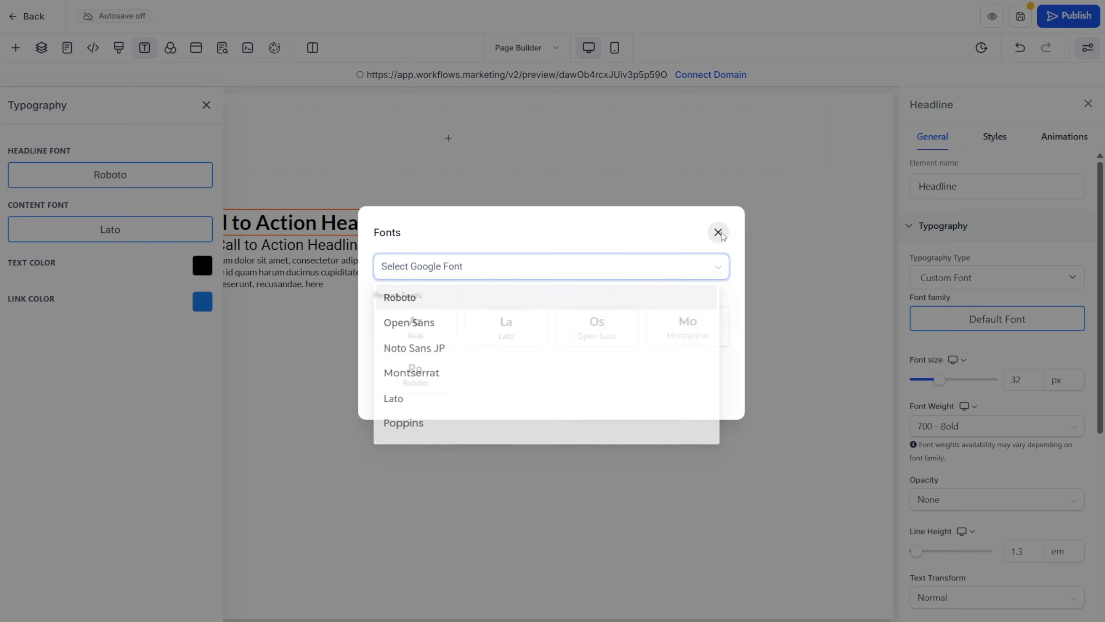
Set the bullet list's typography type to Content Font and its font size to 16 px
left_click(211, 314)
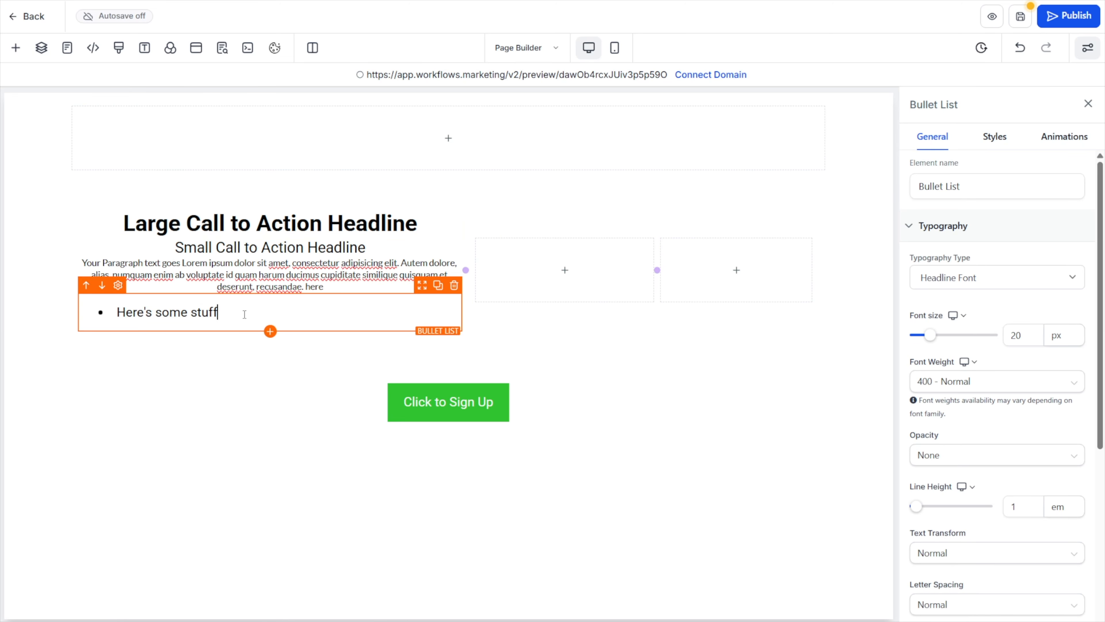
left_click(960, 278)
left_click(955, 313)
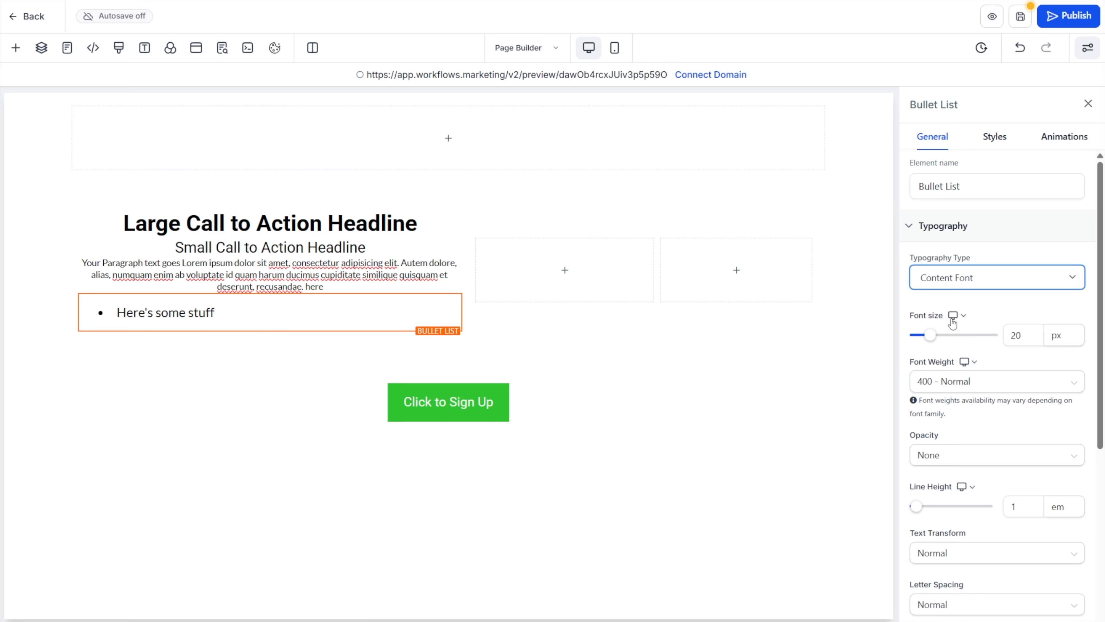
left_click(1030, 327)
double_click(1029, 337)
type("16")
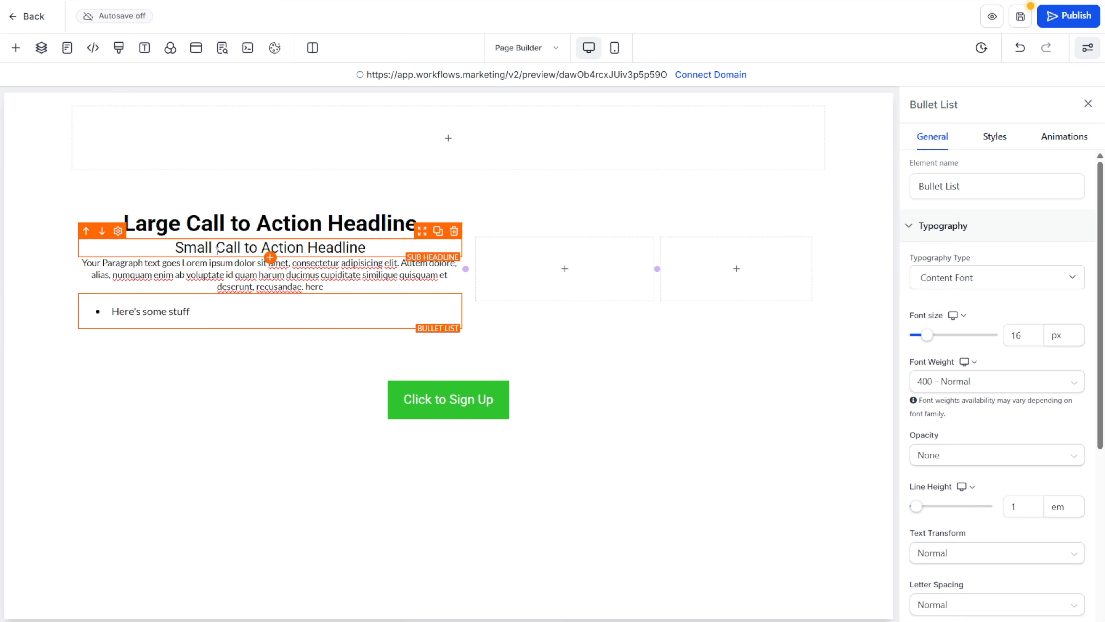
Try the default red as the page's global text color
left_click(289, 223)
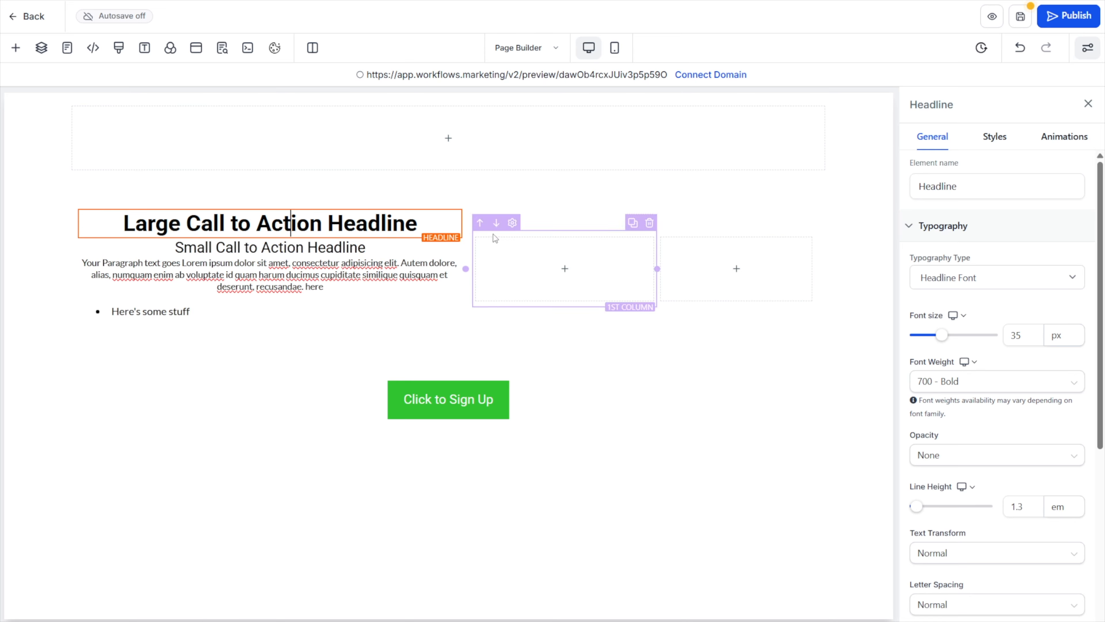
left_click(145, 49)
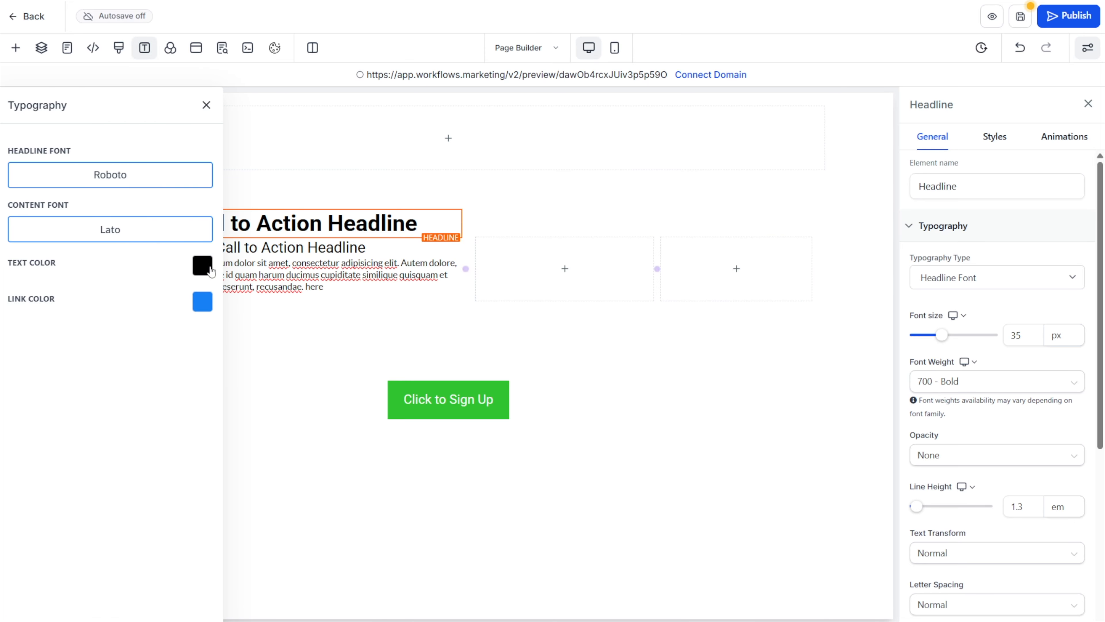
left_click(202, 266)
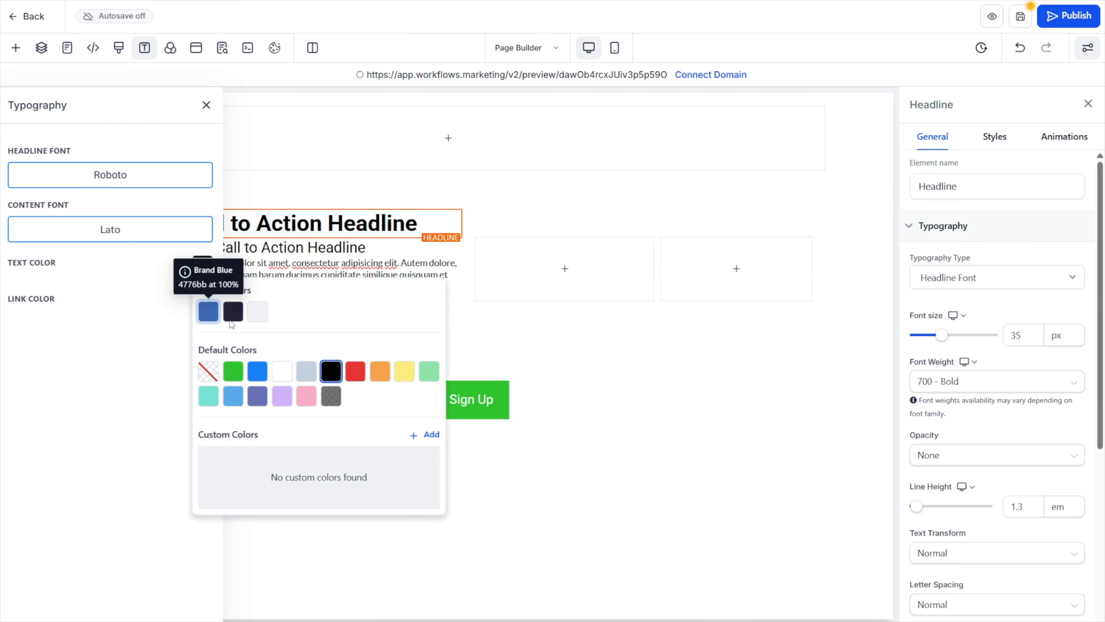
left_click(355, 370)
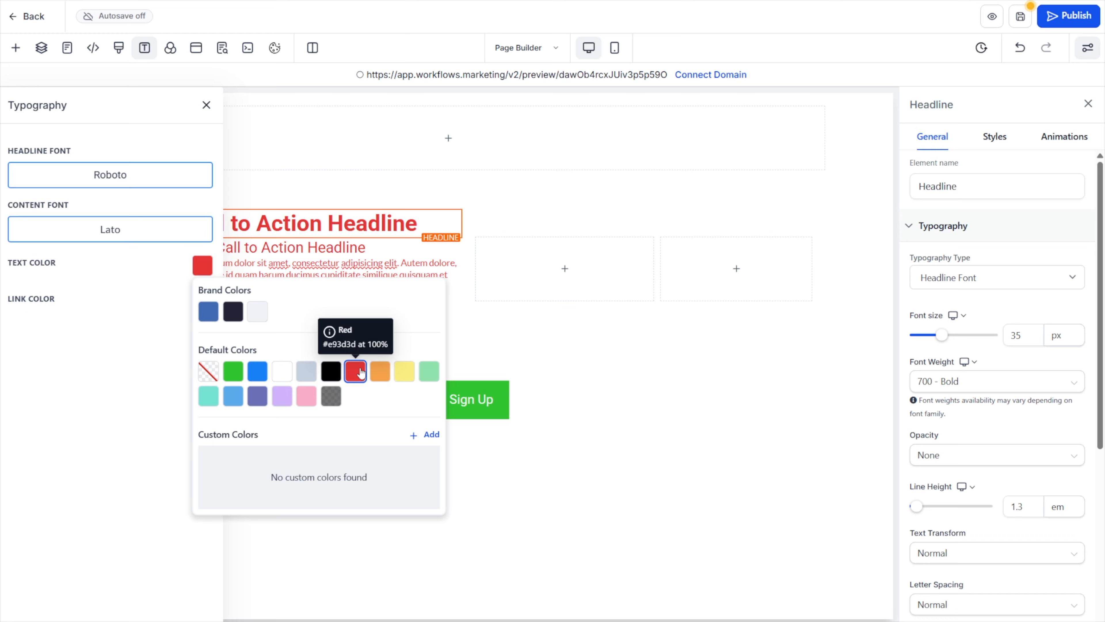
left_click(97, 435)
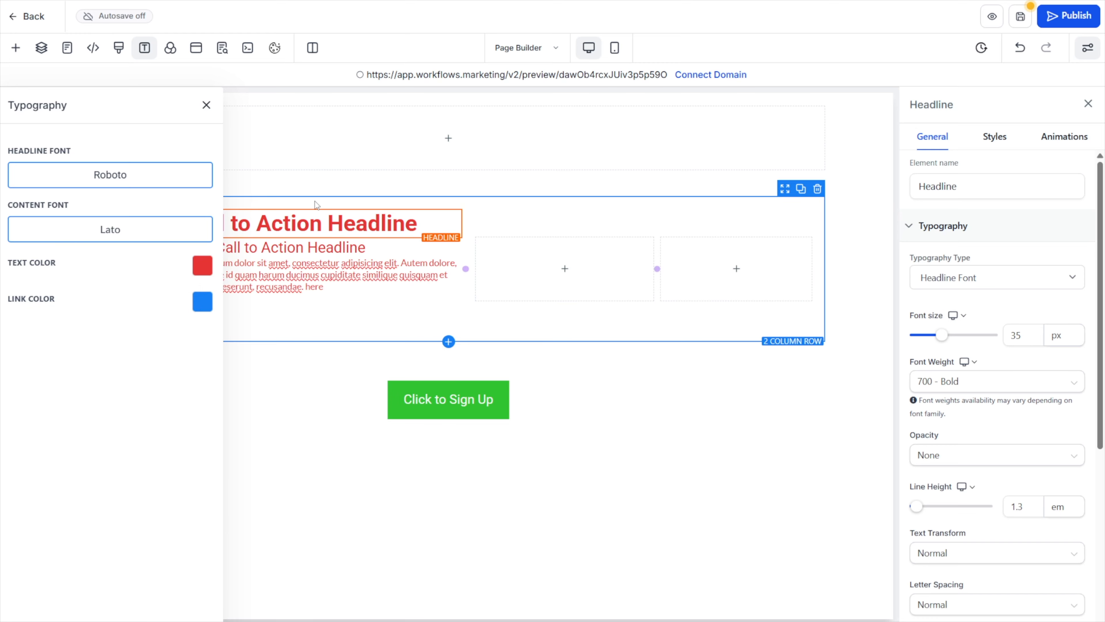
left_click(205, 267)
left_click(204, 267)
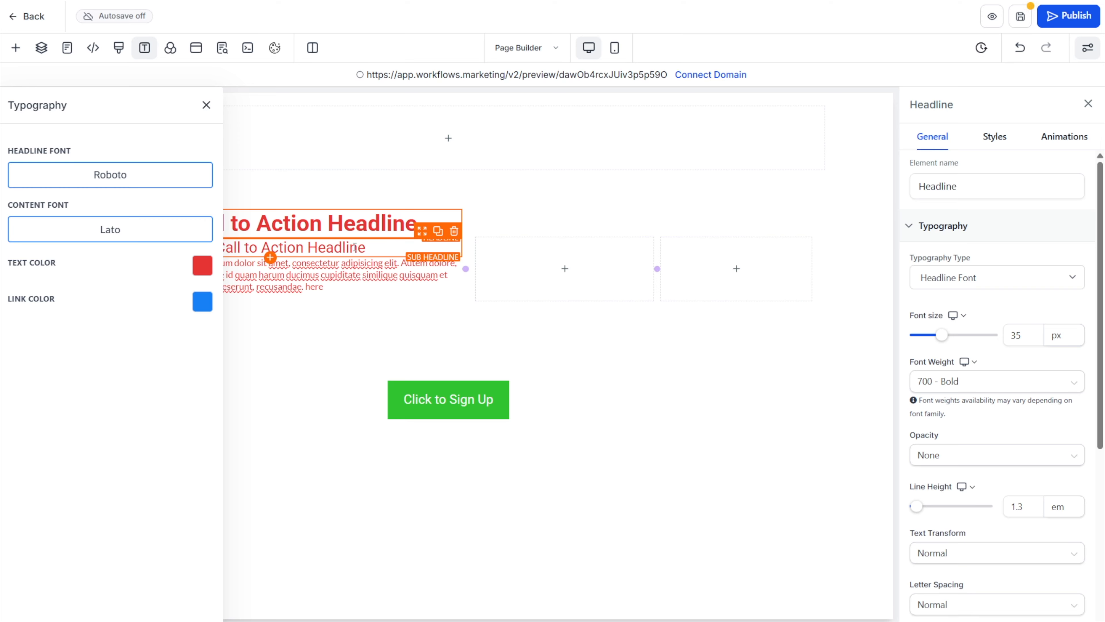
Add a custom global text color with hex 28273f, name it Convology Heading Color, and save it
left_click(203, 266)
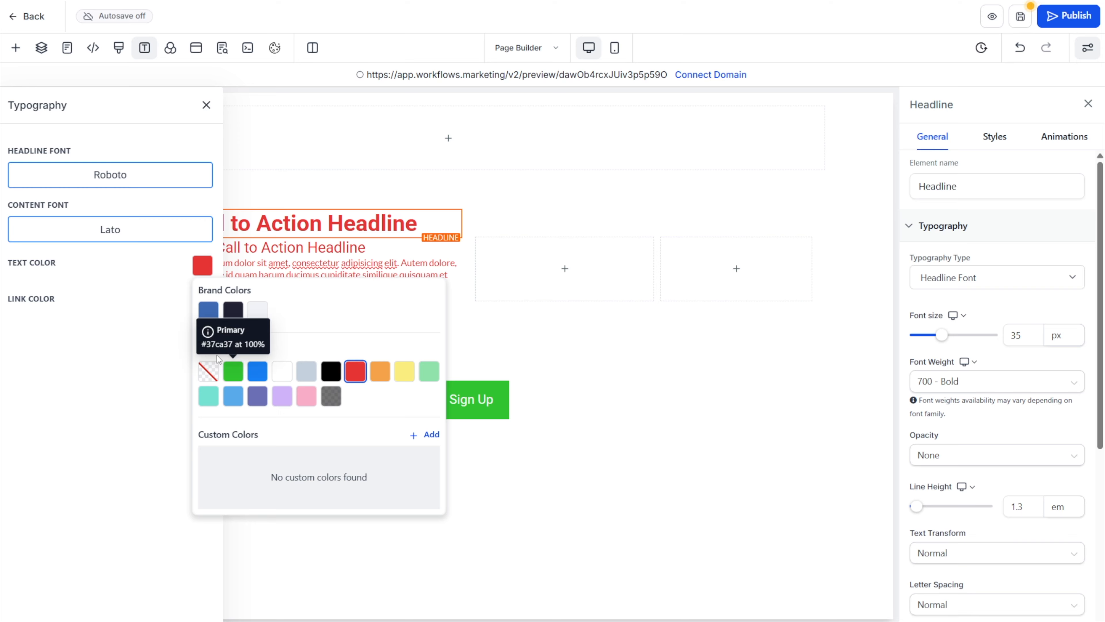
left_click(426, 435)
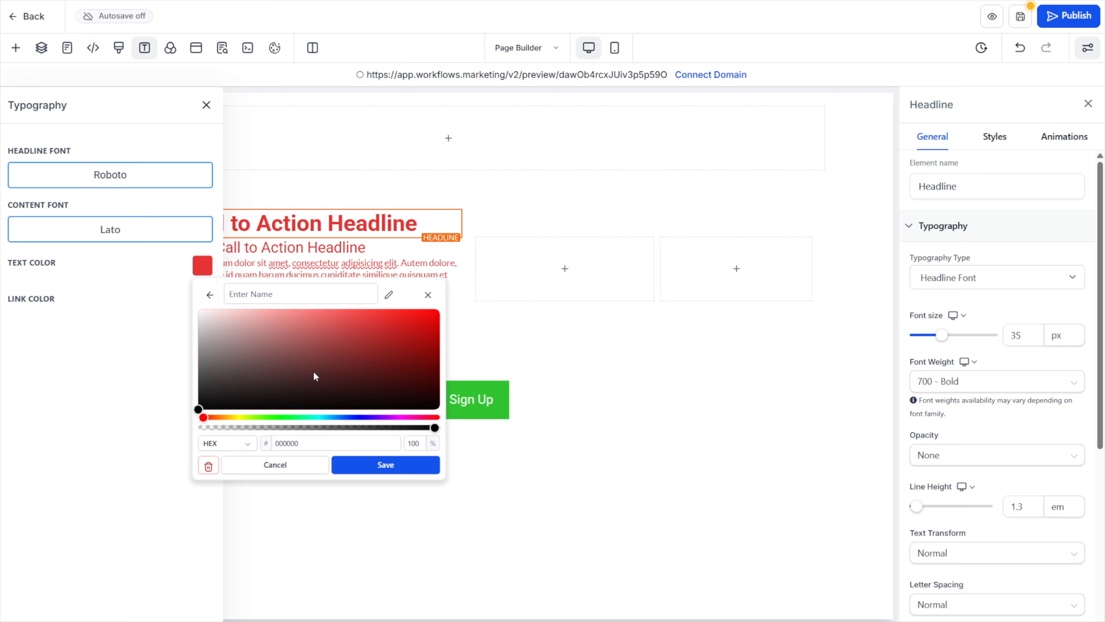
left_click_drag(301, 443, 278, 440)
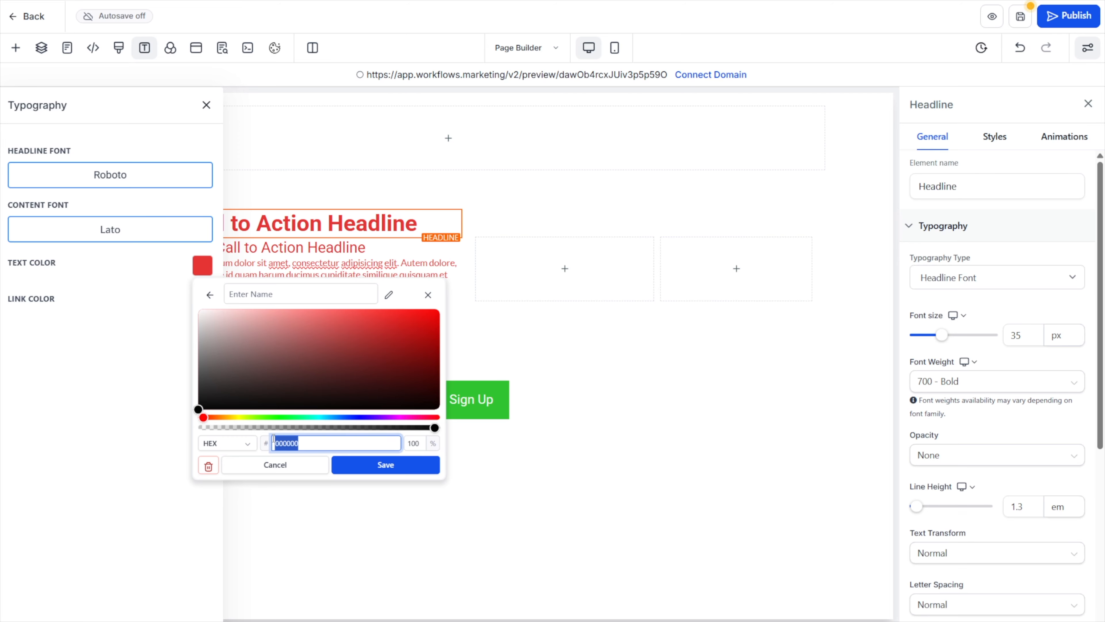
type("28273f")
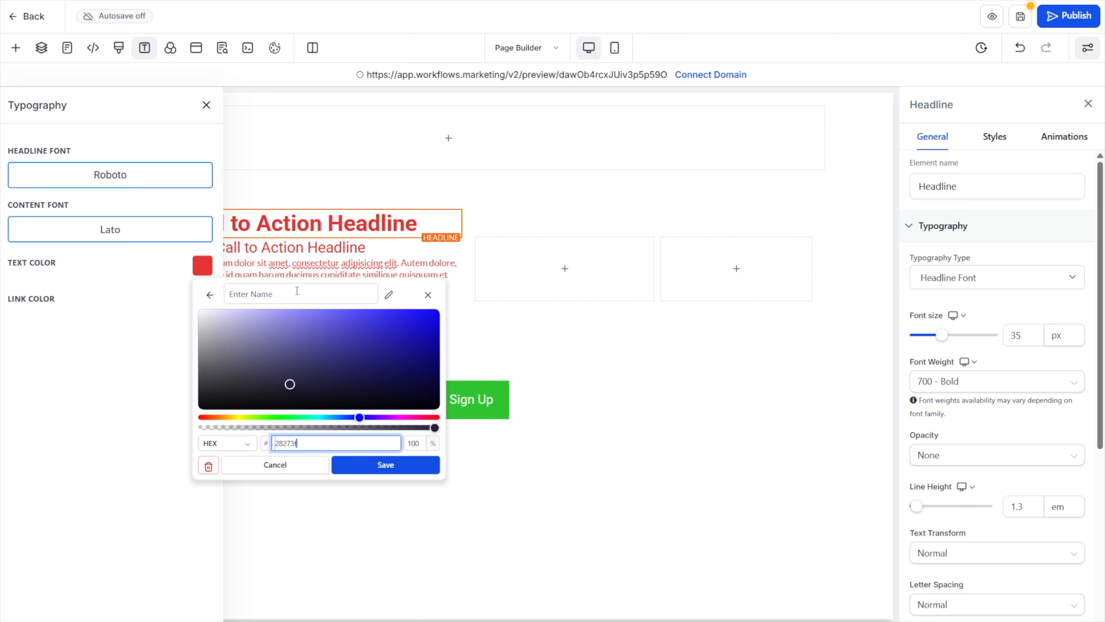
left_click(275, 295)
type("Convology Heading Color")
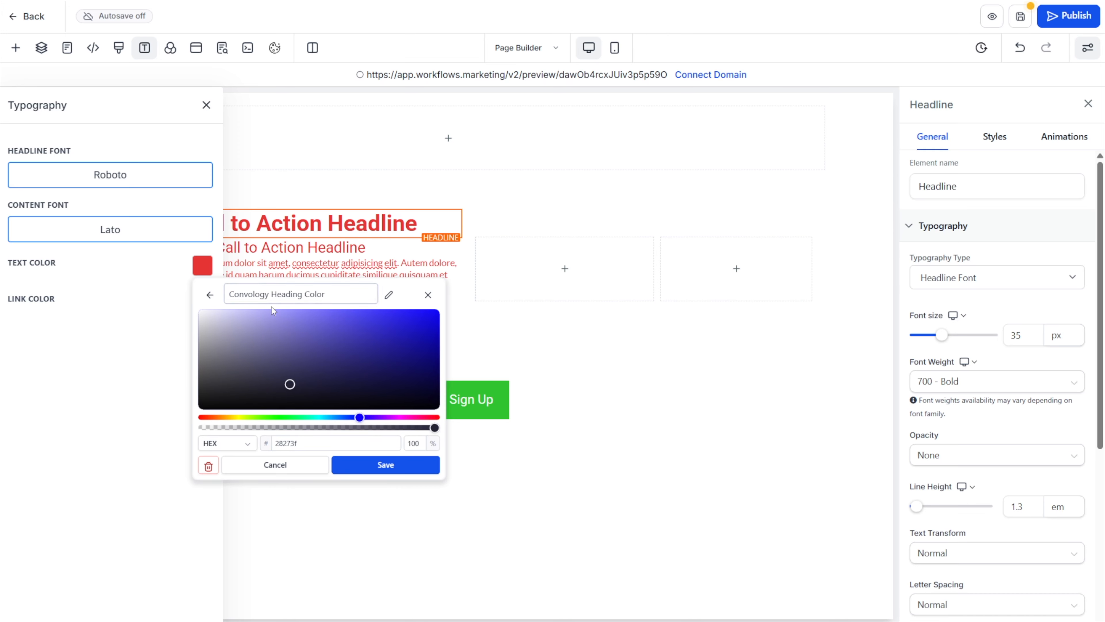
left_click(377, 467)
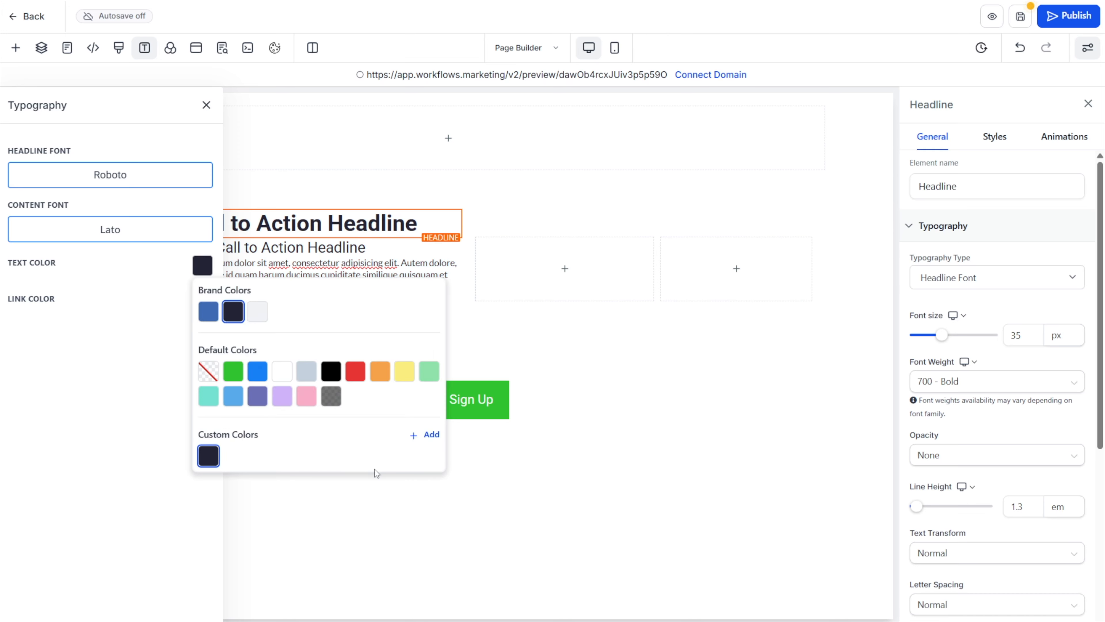
Try the default blue as the global text color, and switch back to the custom Convology Heading Color
left_click(208, 460)
left_click(209, 295)
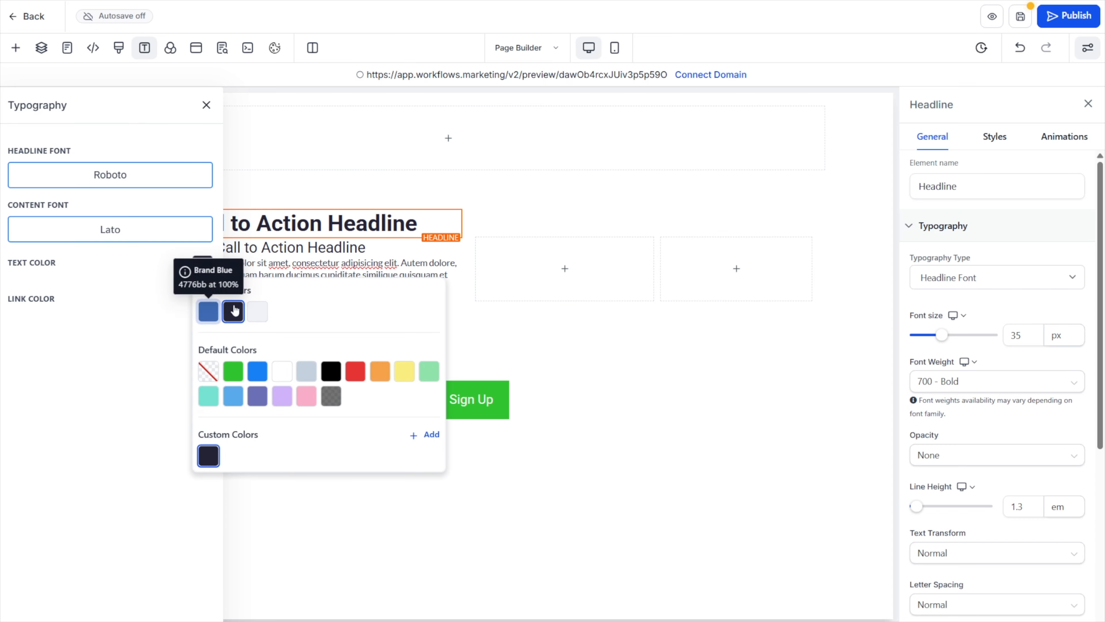
mouse_move(215, 455)
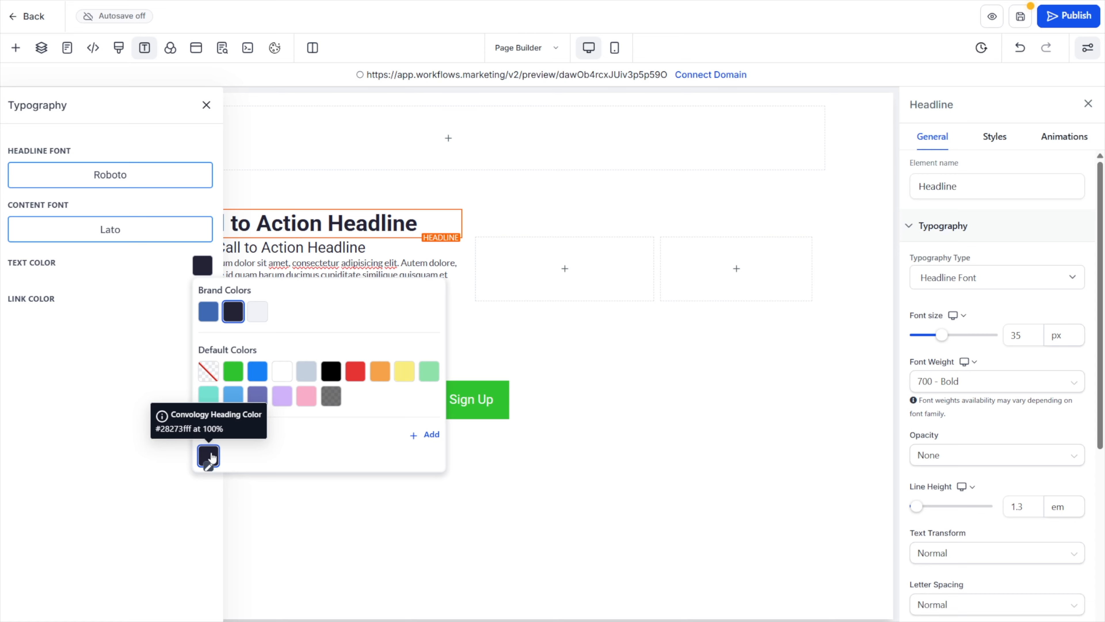
left_click(256, 371)
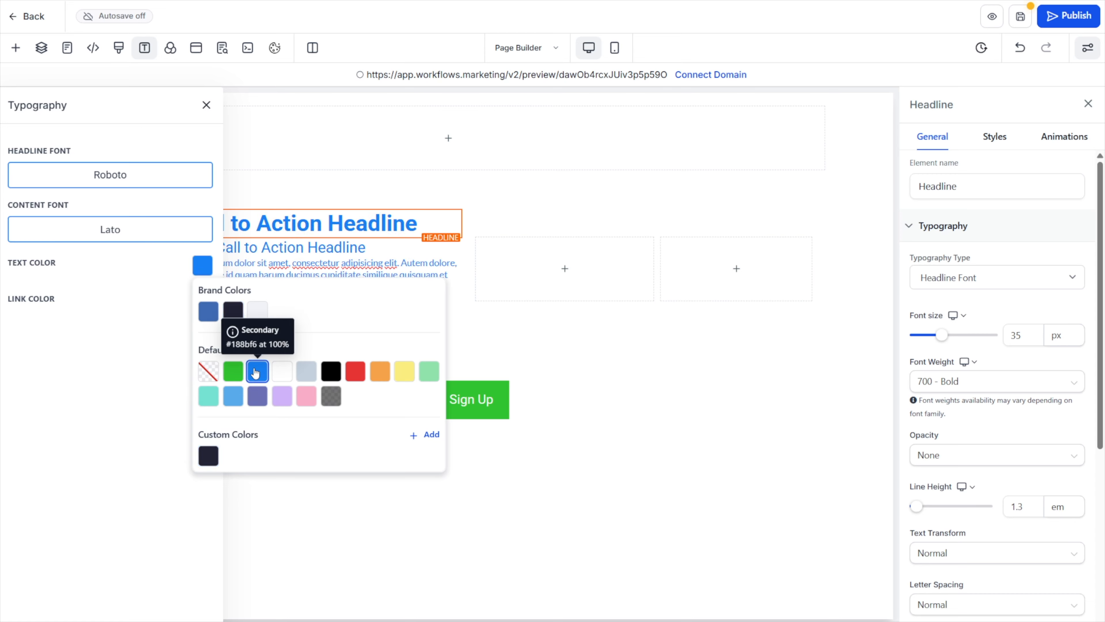
left_click(212, 457)
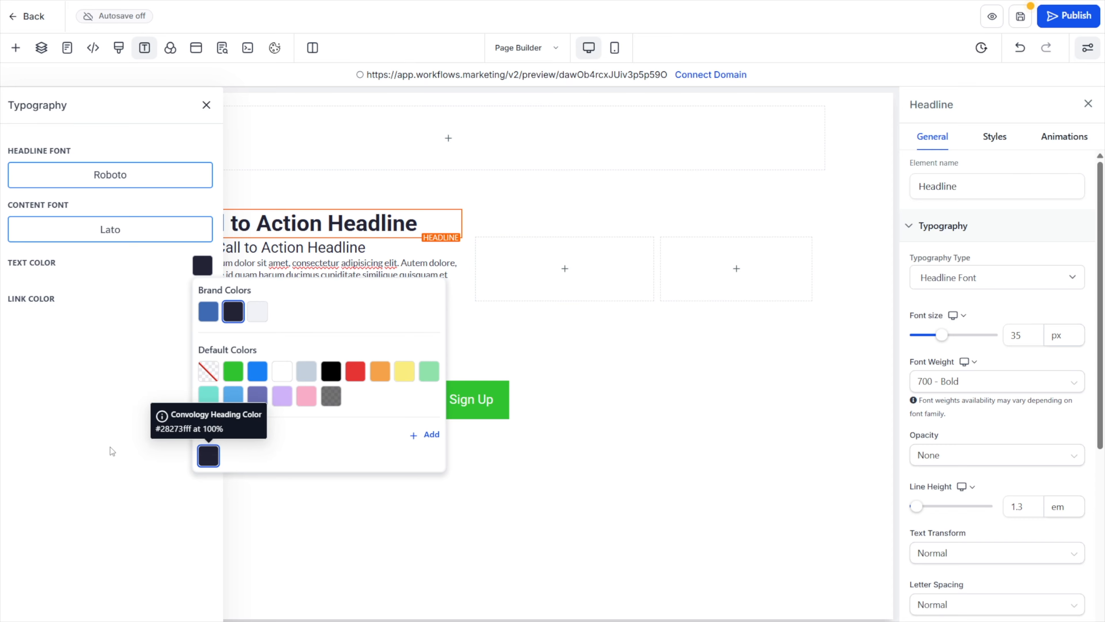
left_click(118, 425)
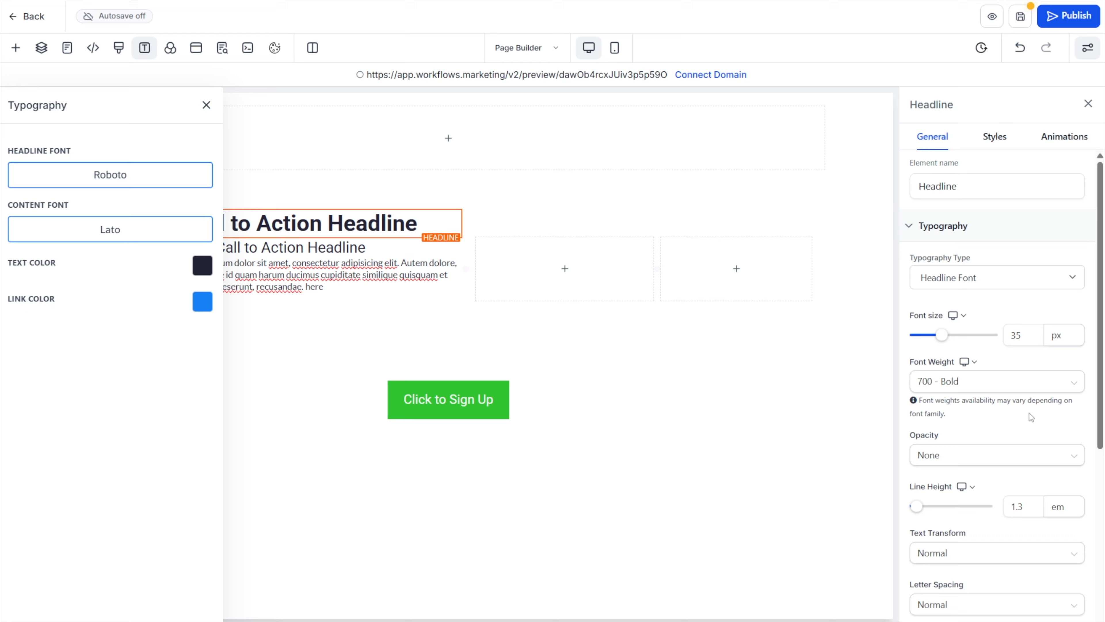
Override the large call-to-action headline's own text color with the default blue
scroll(1006, 394, "down", 6)
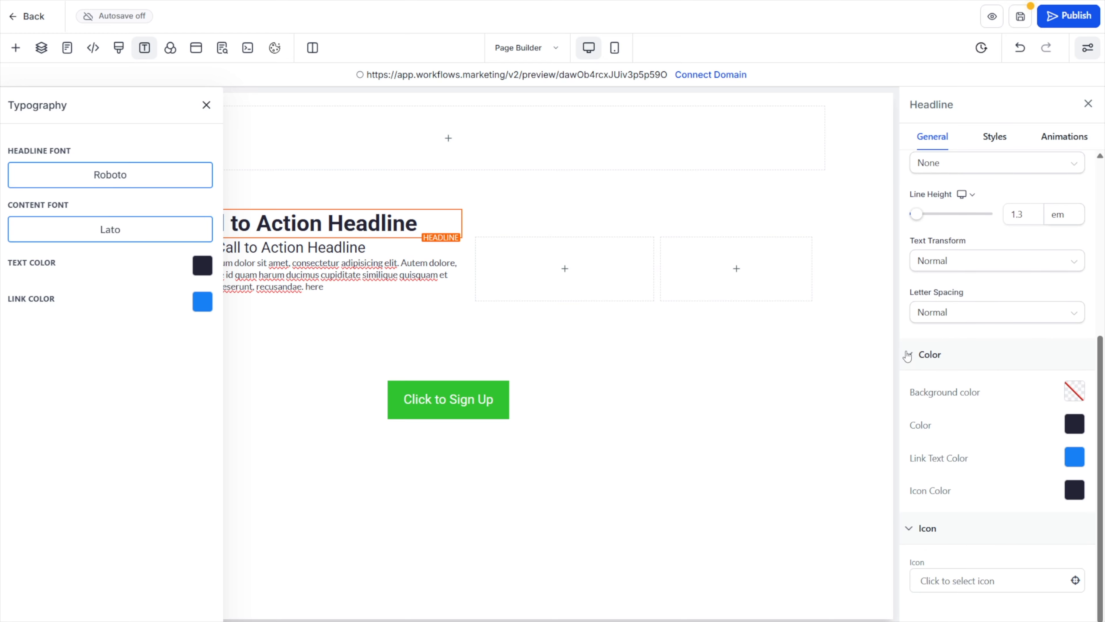
left_click(1070, 433)
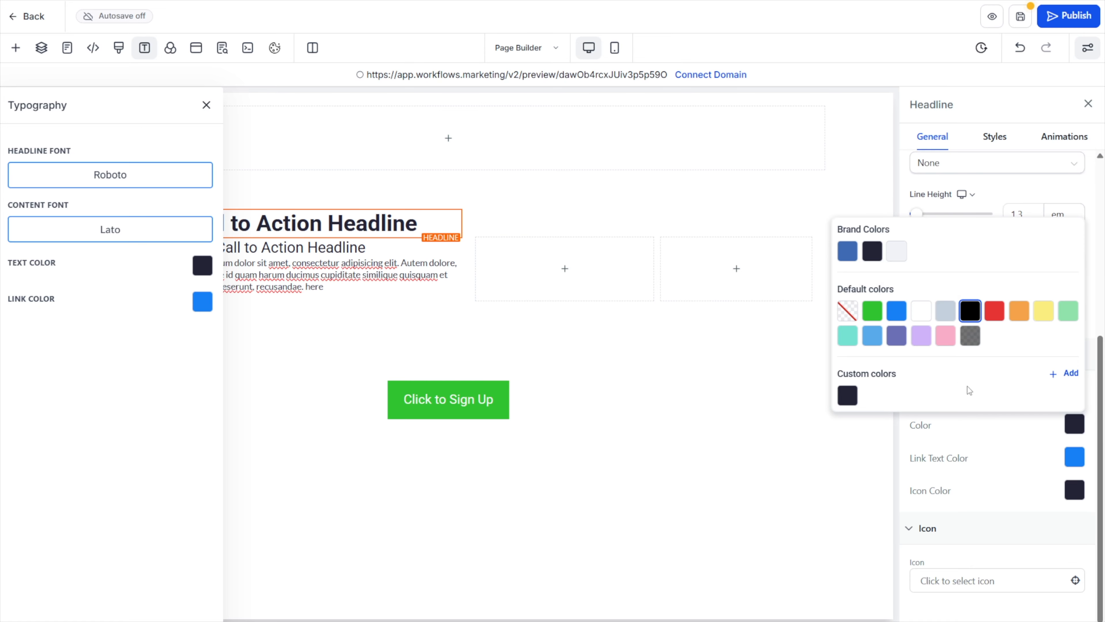
left_click(896, 310)
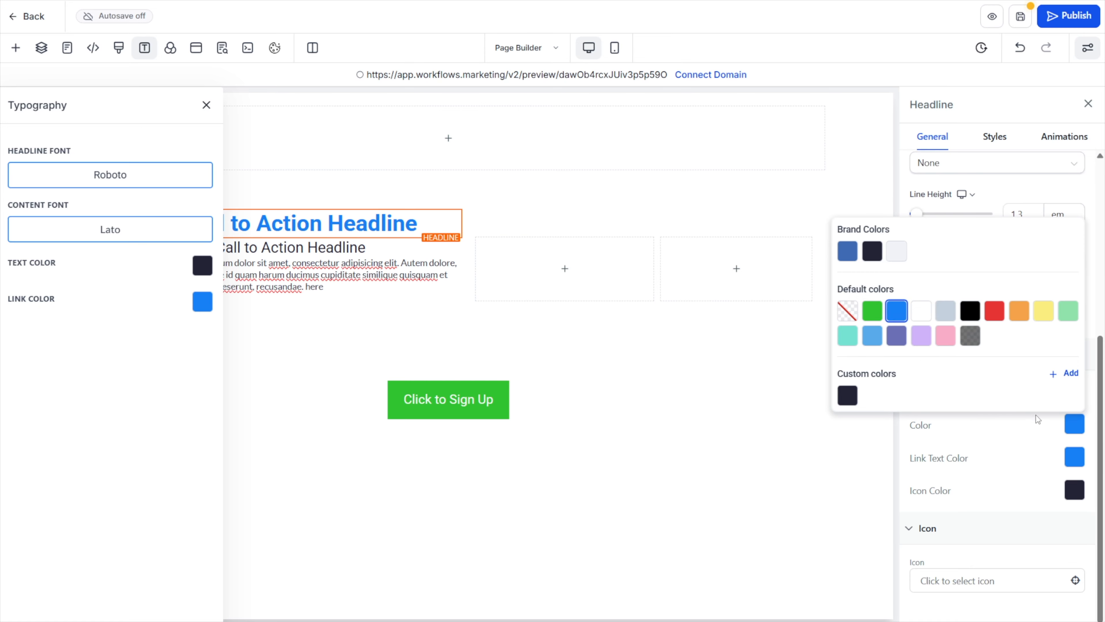
left_click(1016, 427)
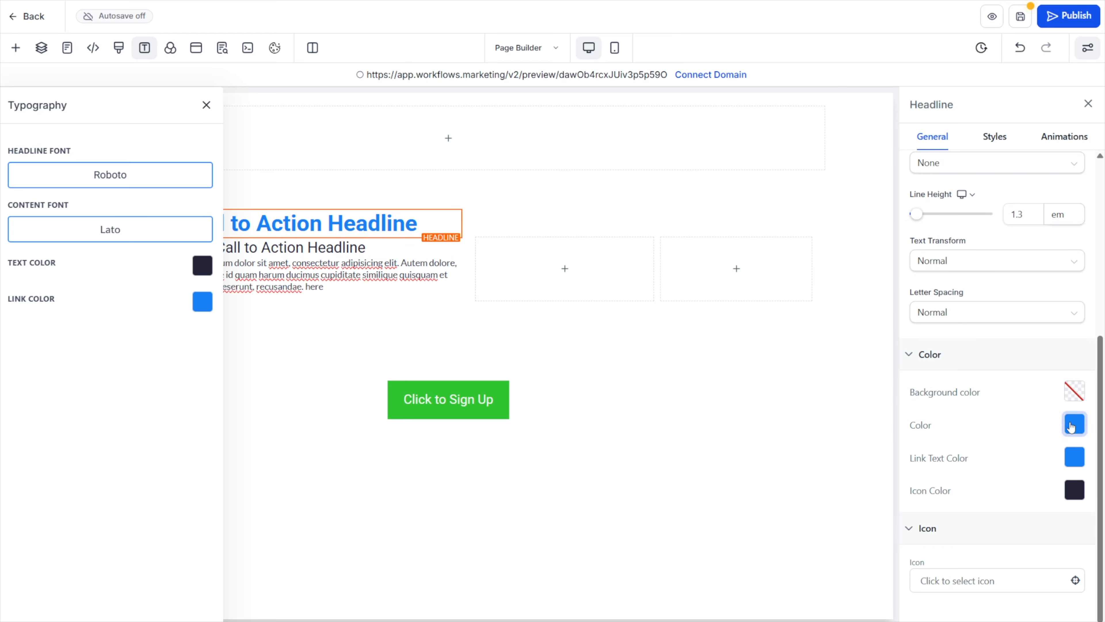
Set the Click to Sign Up button's background to the default blue and its text color to Brand Light Grey
left_click(467, 405)
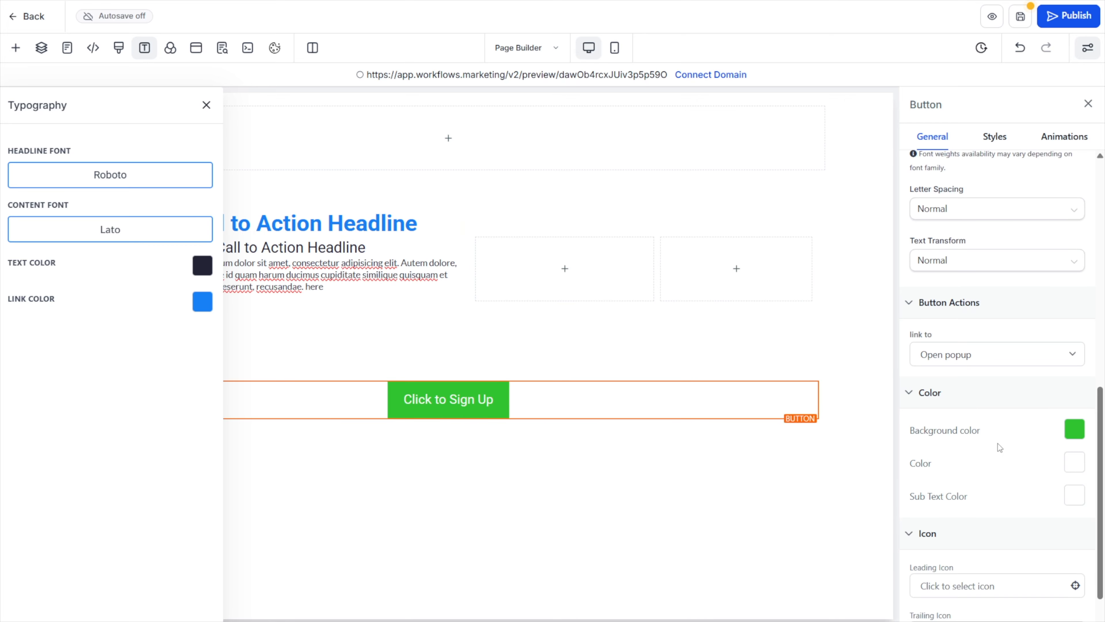
left_click(1074, 429)
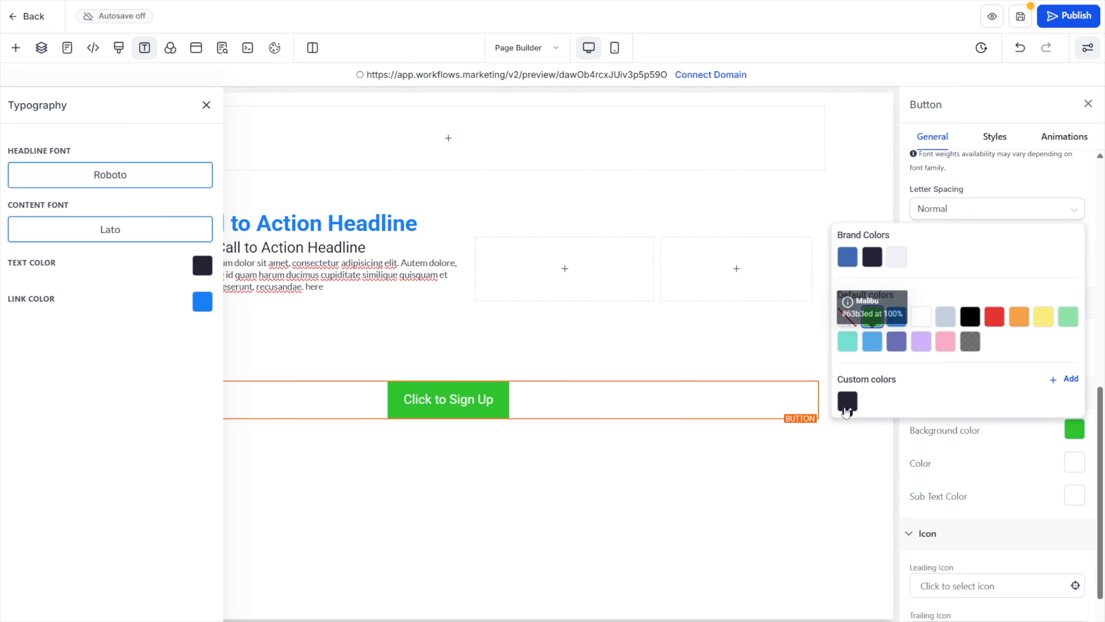
left_click(897, 317)
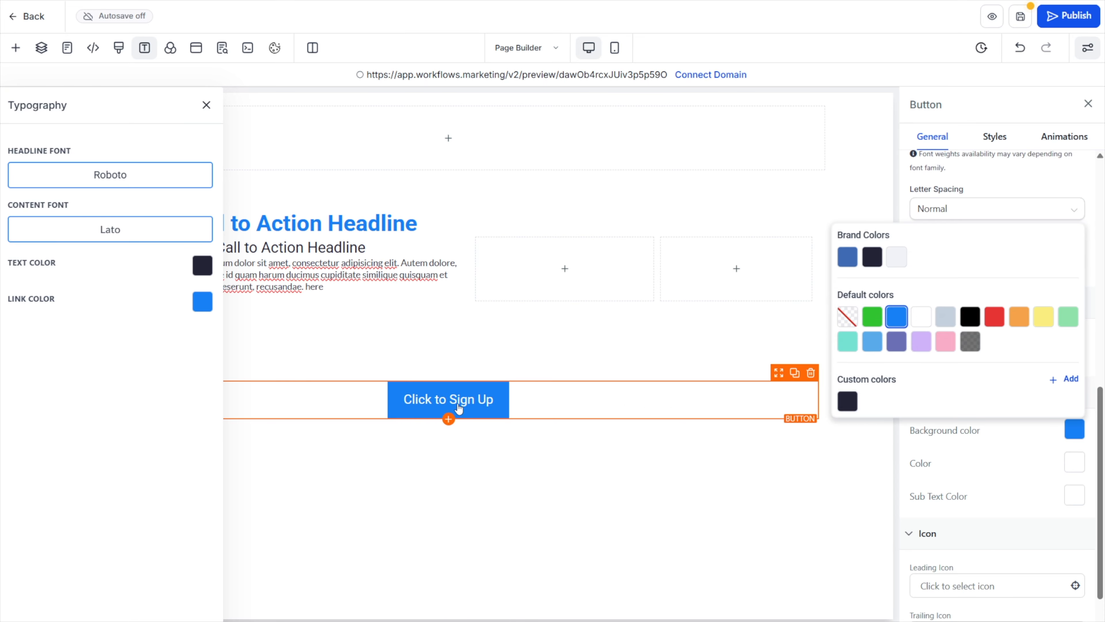
left_click(961, 454)
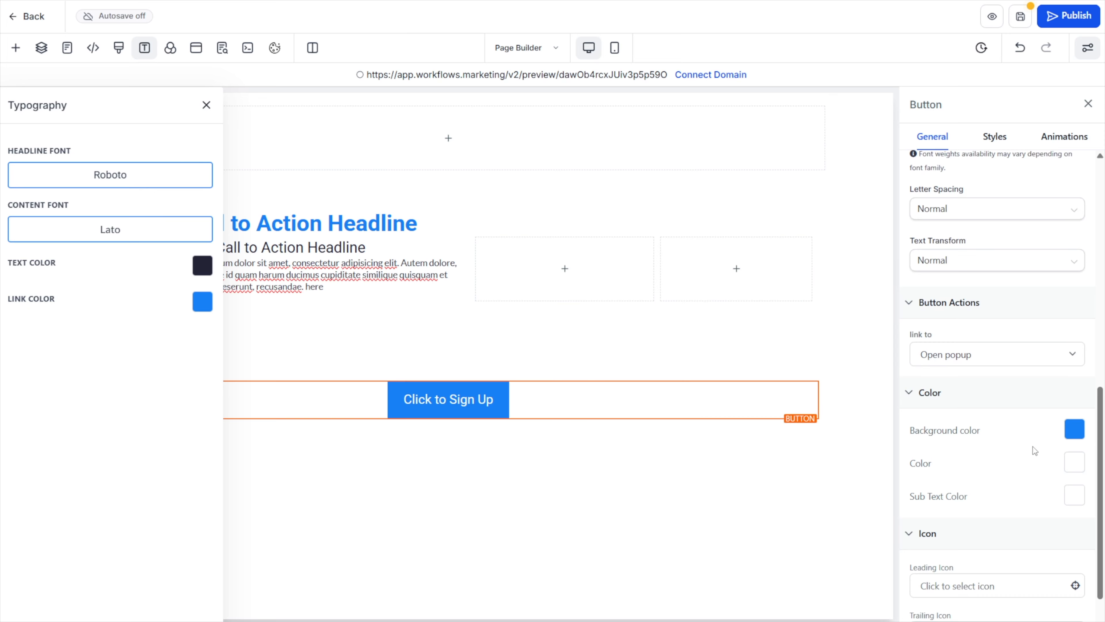
left_click(1075, 463)
left_click(897, 374)
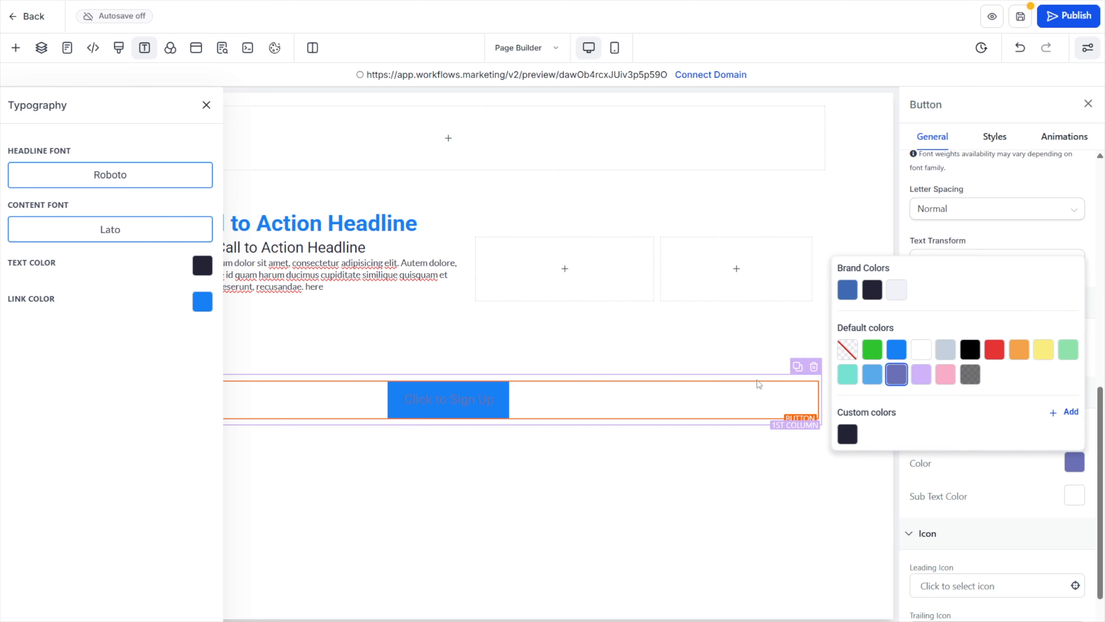
left_click(896, 289)
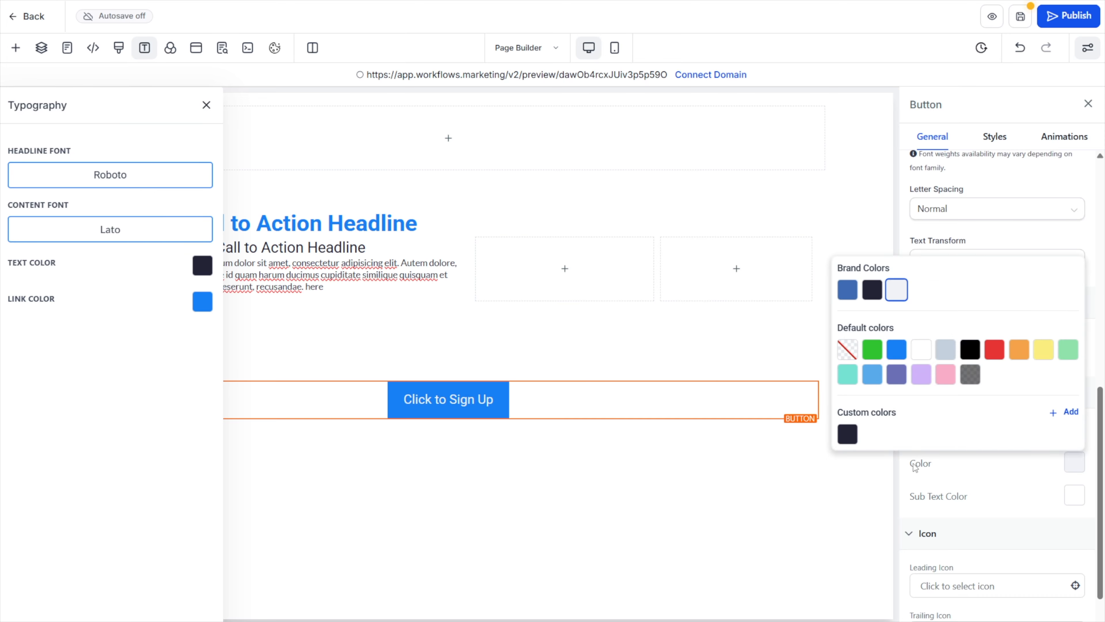
Compare the large call-to-action headline's font size settings between the desktop and mobile views
left_click(806, 525)
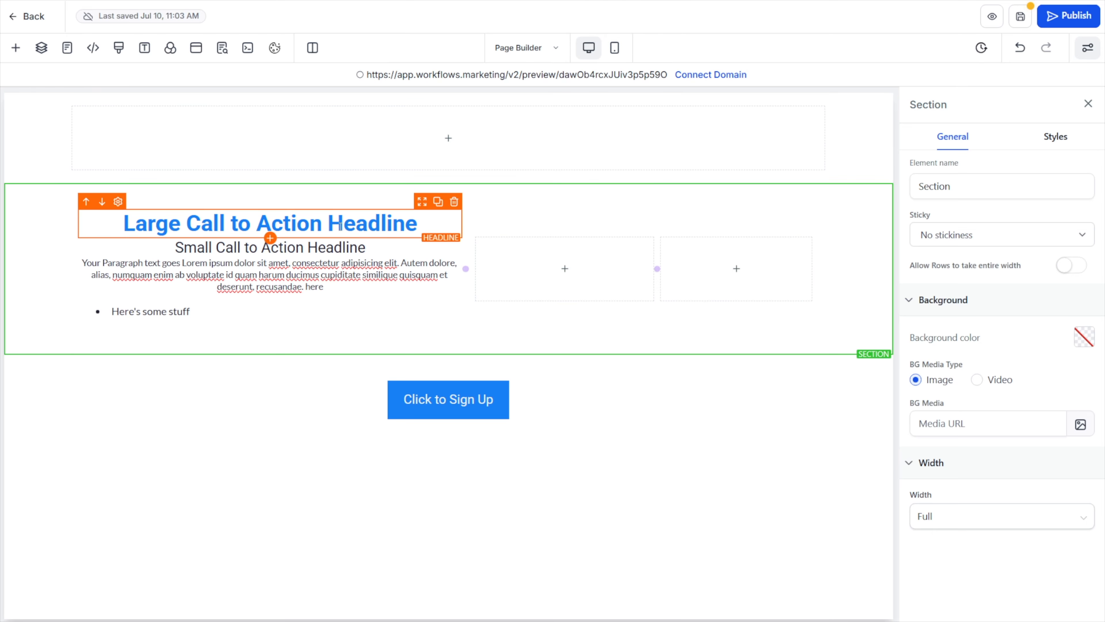
left_click(125, 226)
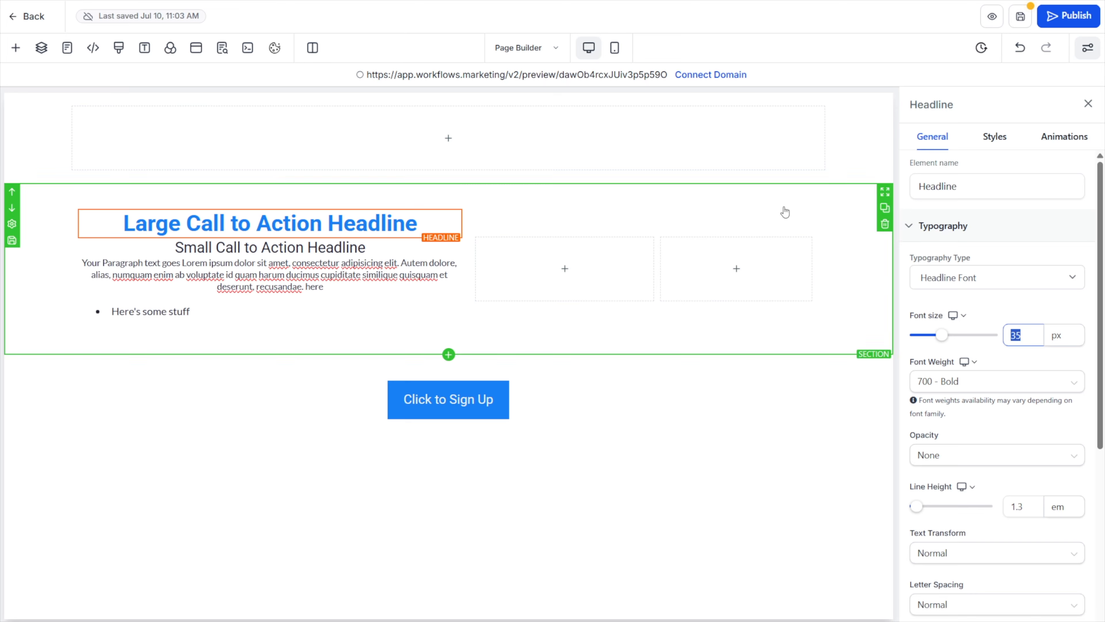
left_click(615, 51)
left_click(419, 230)
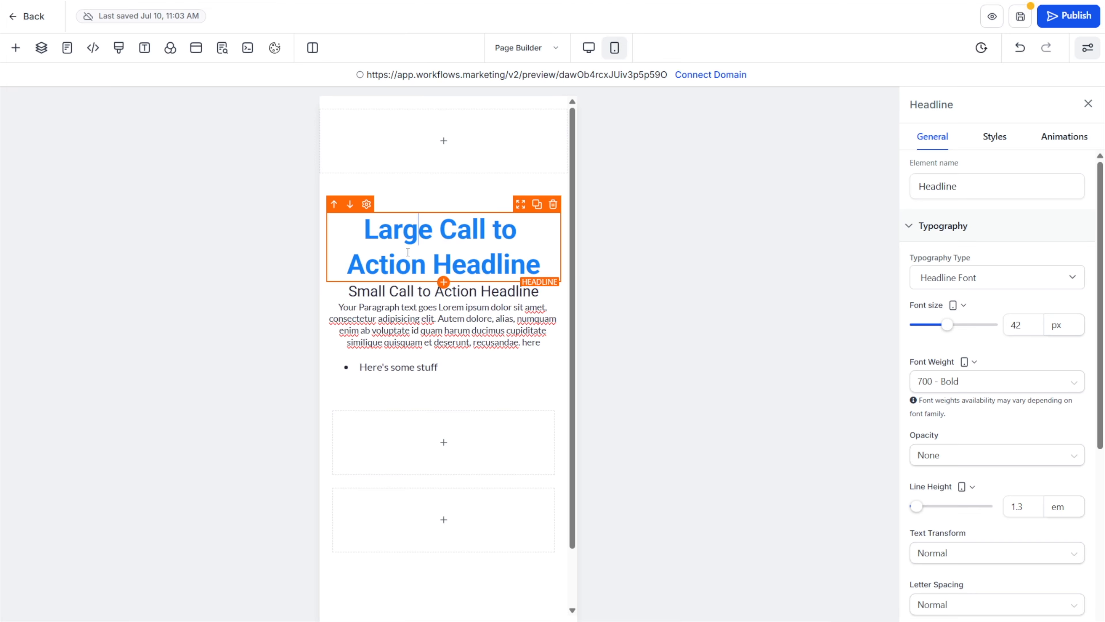
left_click(1015, 323)
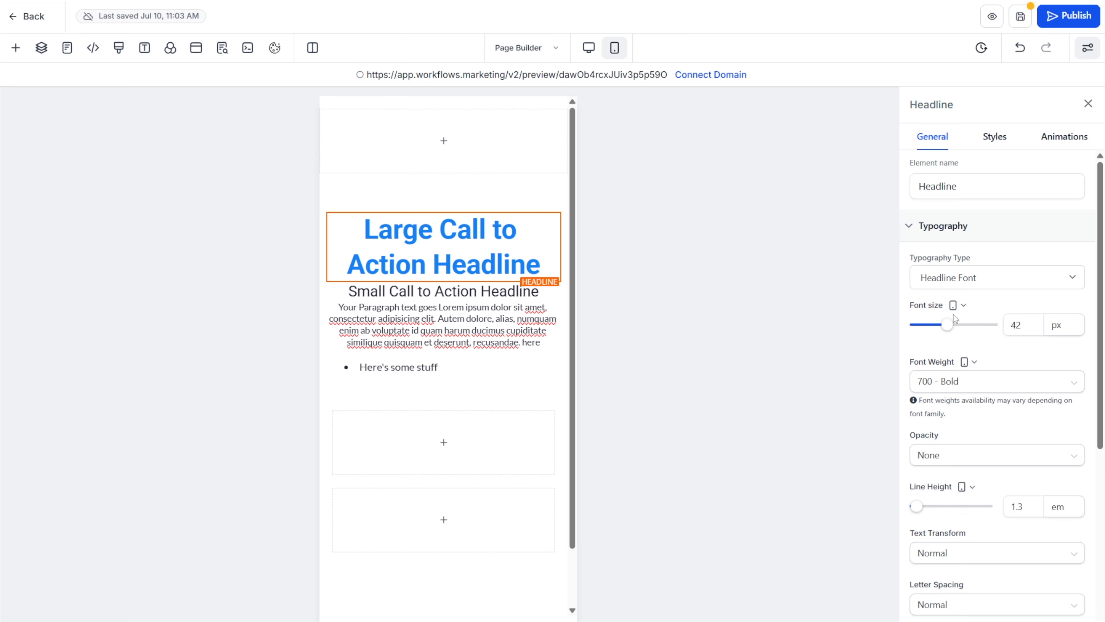
left_click(962, 305)
left_click(957, 262)
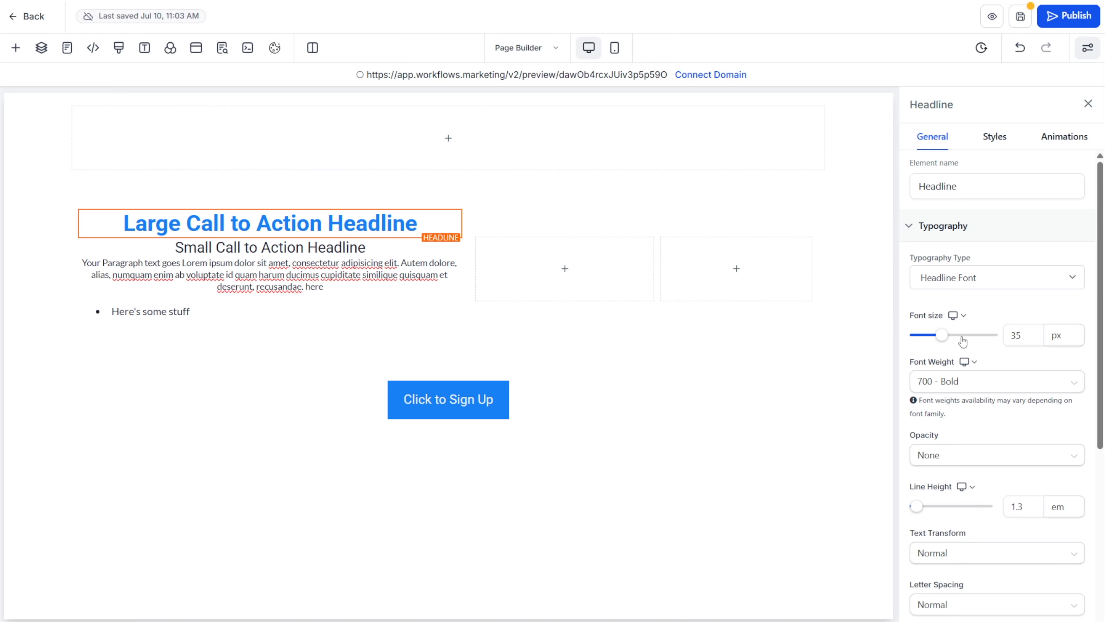
Set the large headline's typography type to Content Font from the mobile view, and compare it with the desktop view
left_click(615, 49)
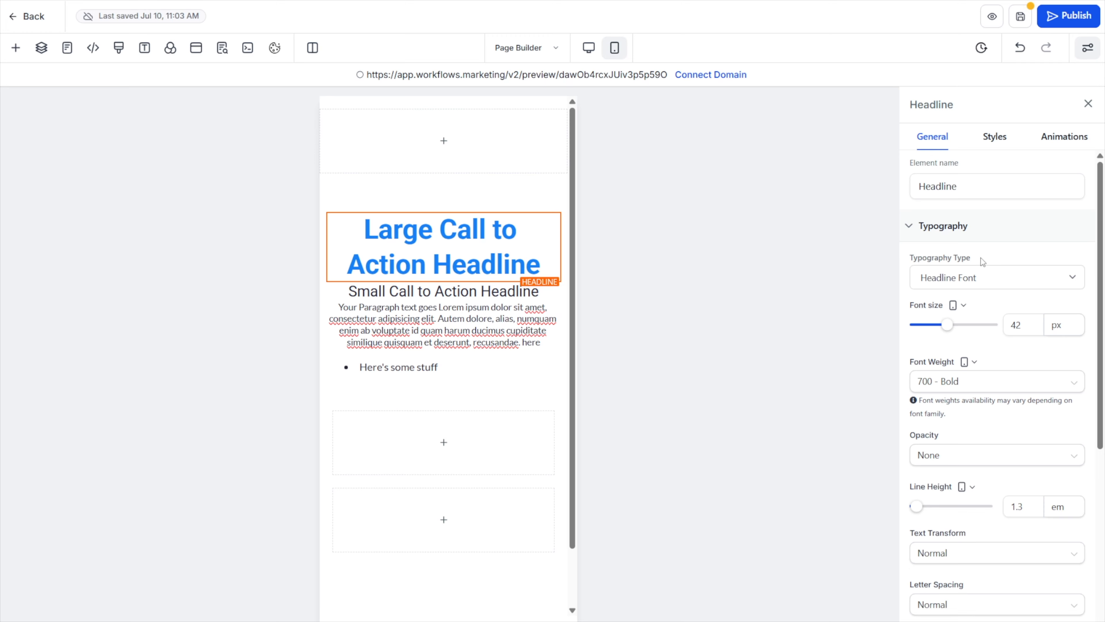
left_click(970, 280)
left_click(972, 314)
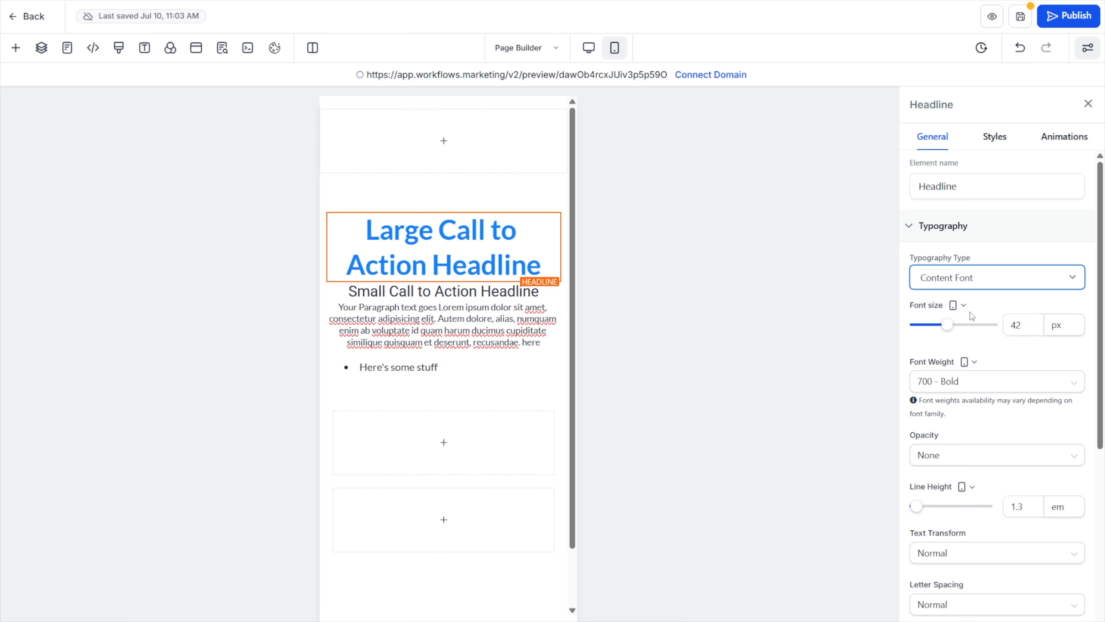
left_click(588, 49)
left_click(614, 47)
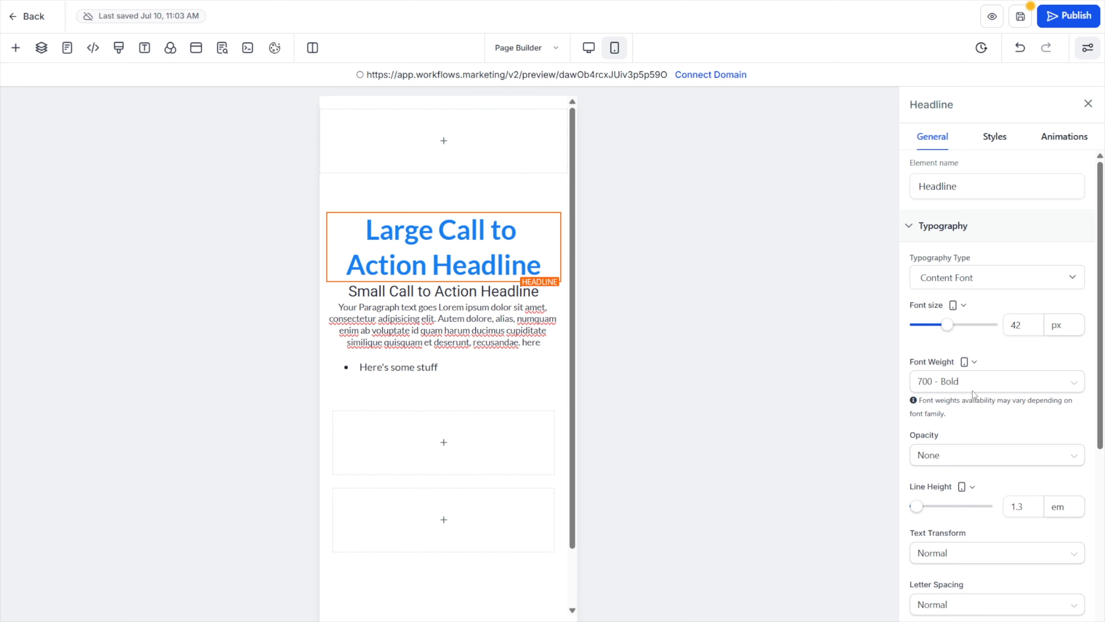
scroll(984, 529, "down", 4)
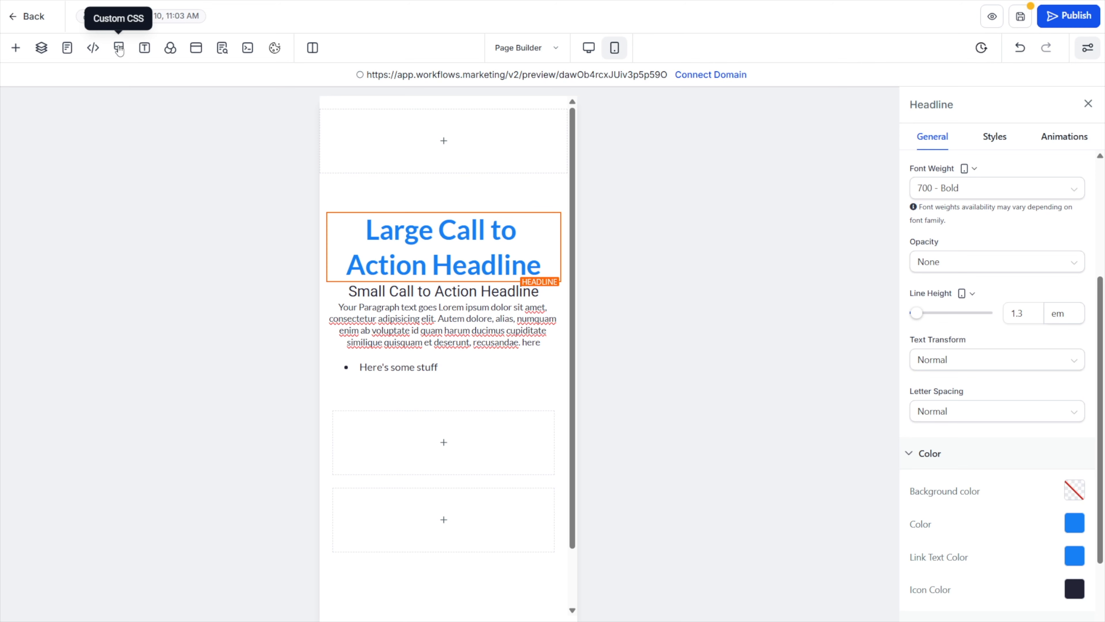
Examine the header and footer tracking code editors and the custom CSS editor, leaving each one without changes
left_click(93, 49)
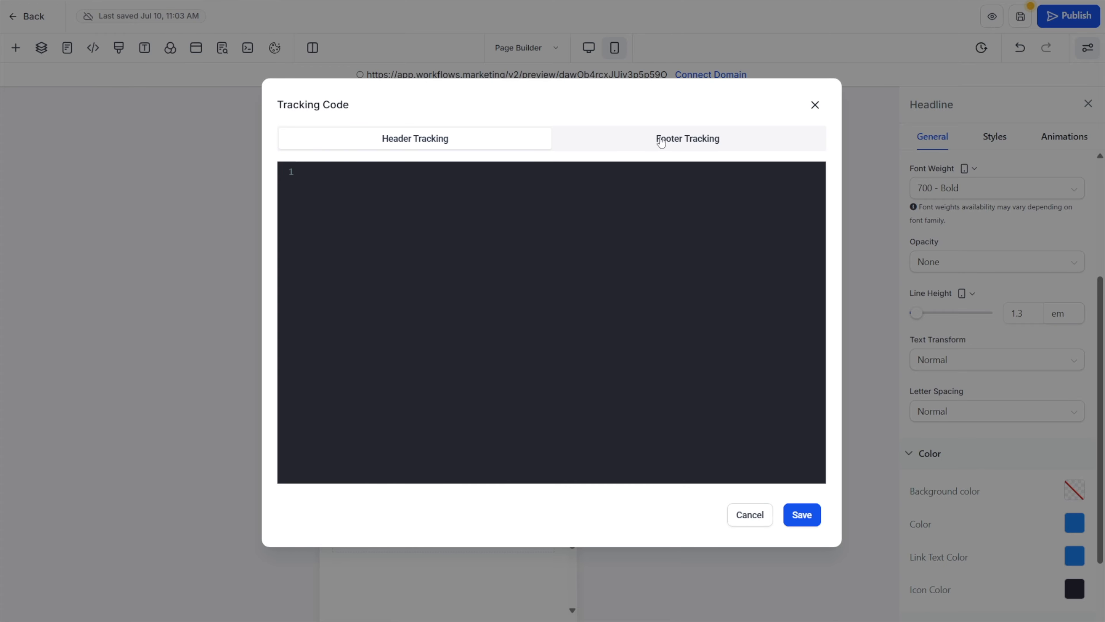
left_click(632, 139)
left_click(814, 105)
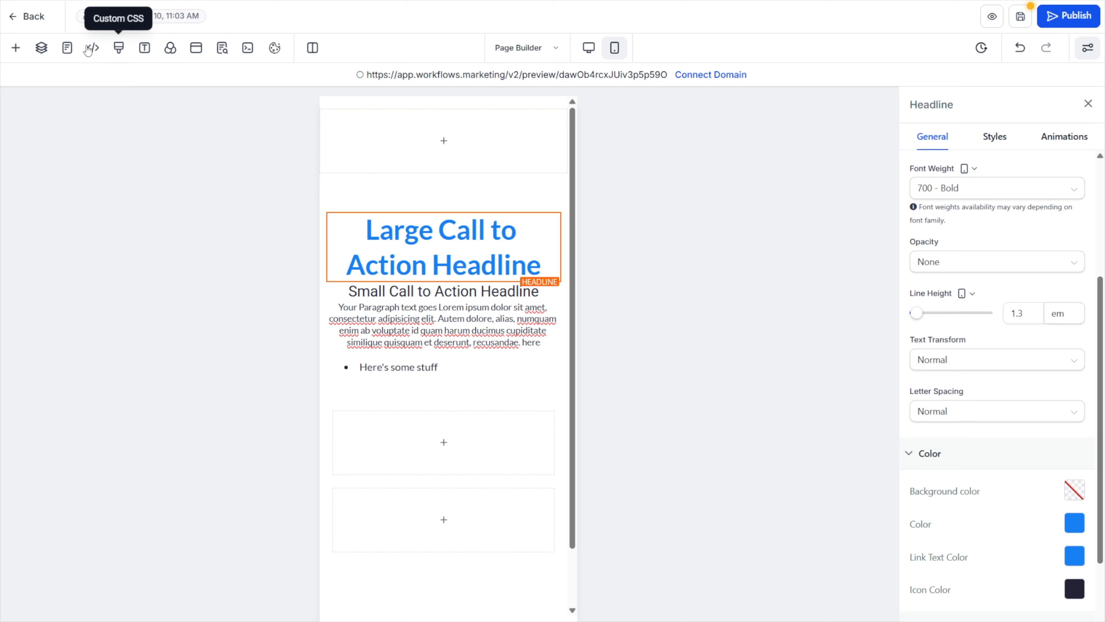
left_click(118, 49)
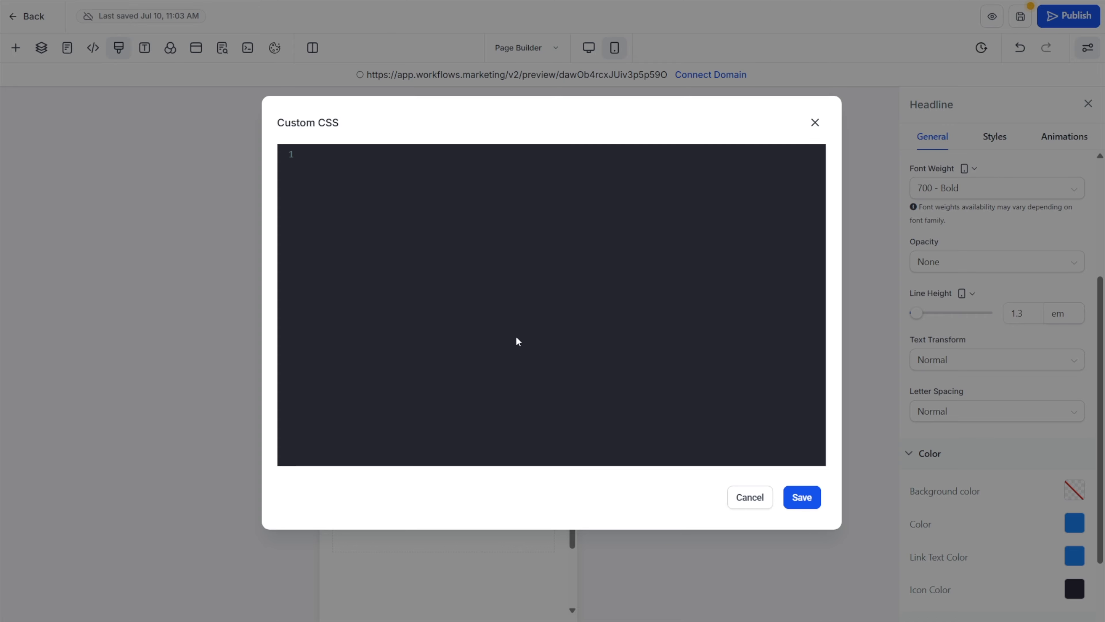
left_click(825, 123)
Try Brand Blue as the page's background color in the desktop view
left_click(170, 48)
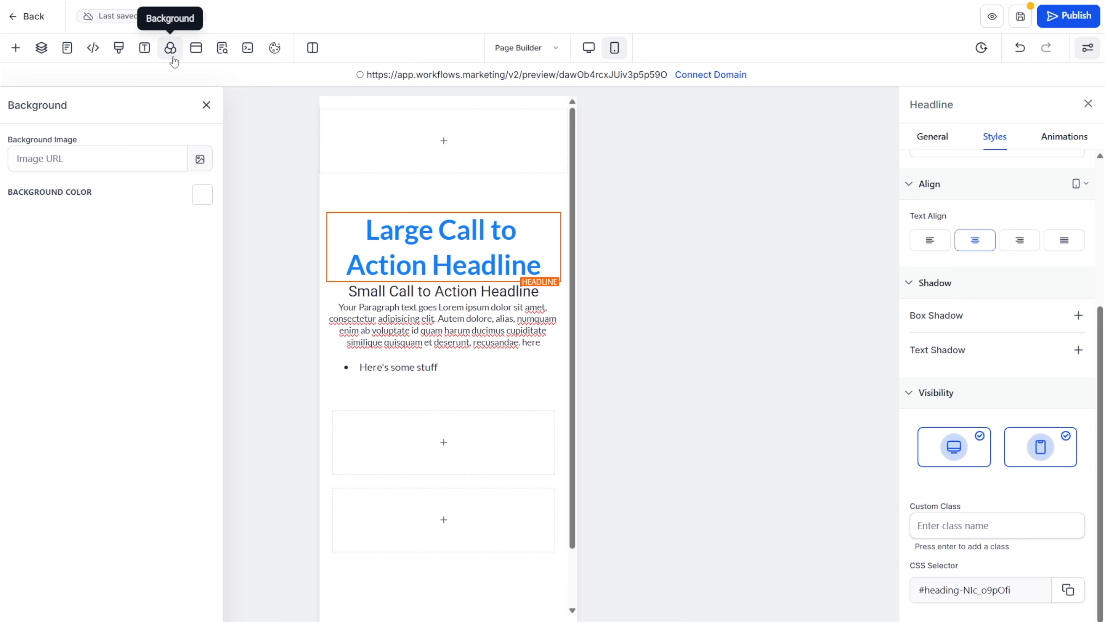
left_click(106, 153)
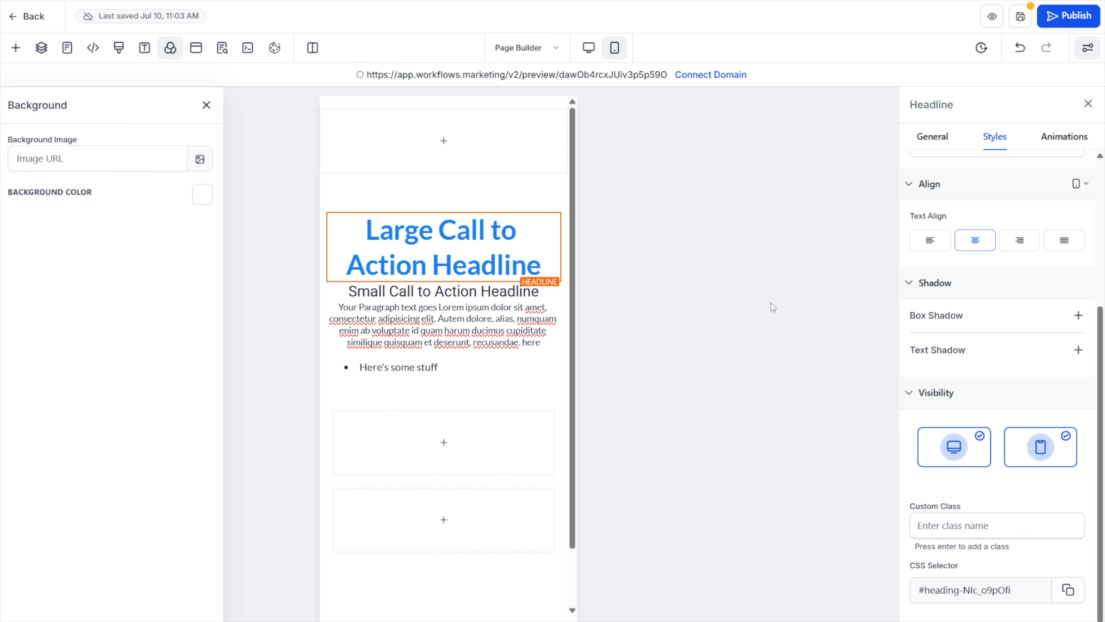
left_click(588, 48)
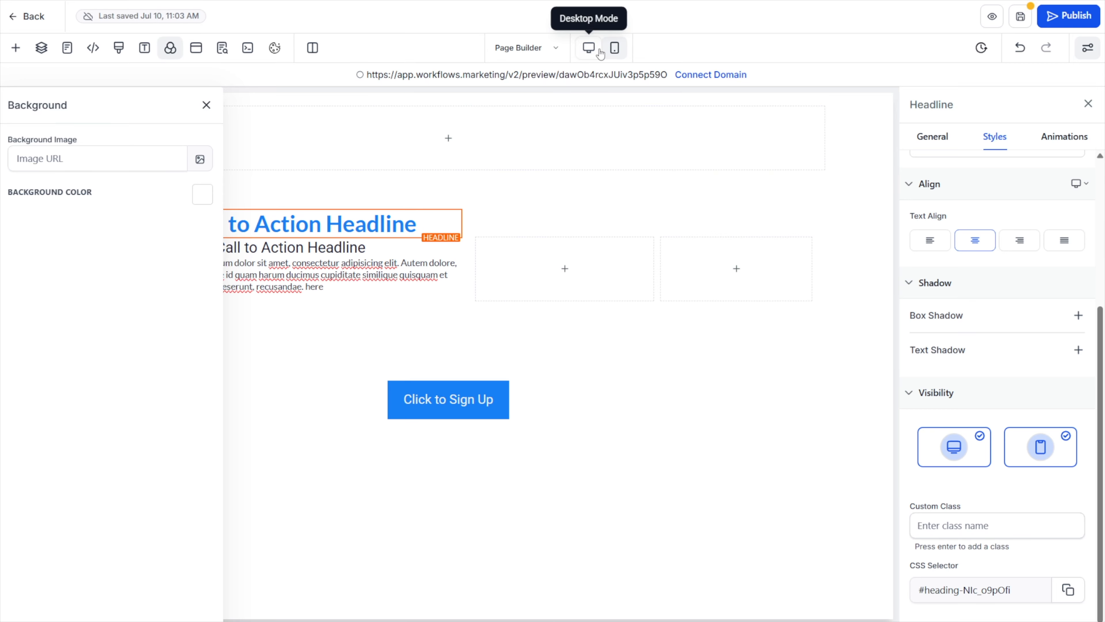
left_click(202, 194)
left_click(209, 241)
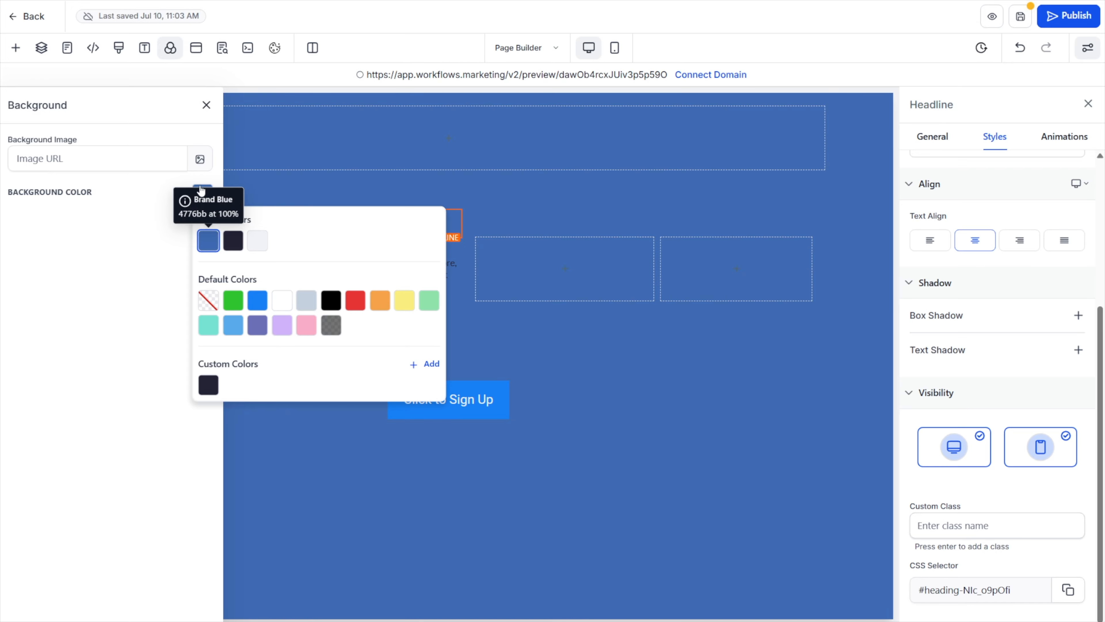
Examine the page's popup and its general settings, together with the link action of the Click to Sign Up button
left_click(196, 48)
left_click(197, 52)
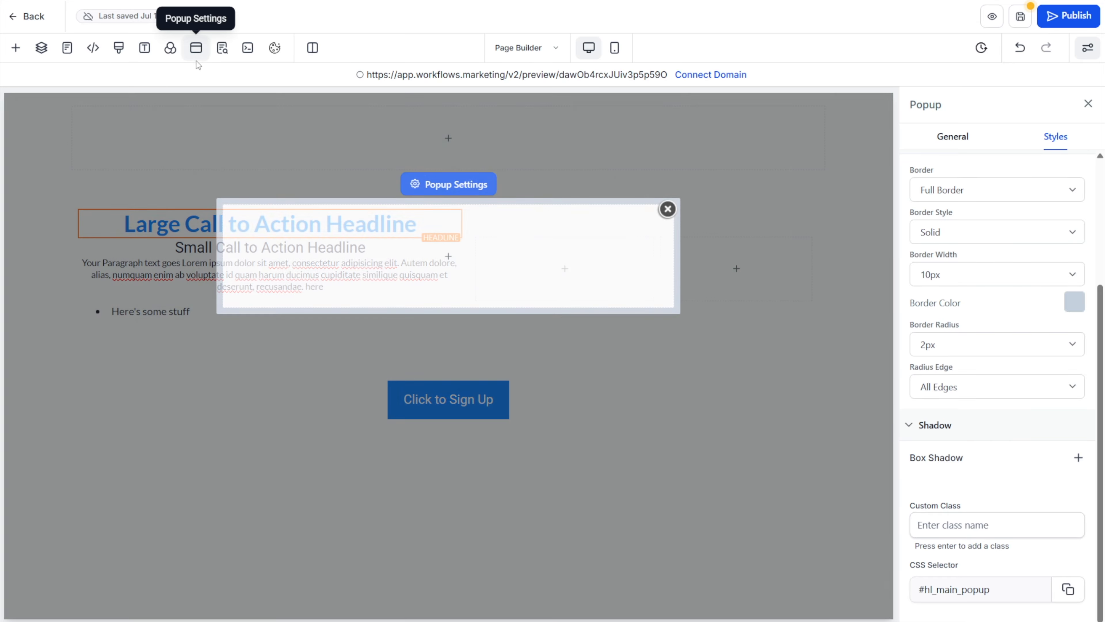
left_click(668, 210)
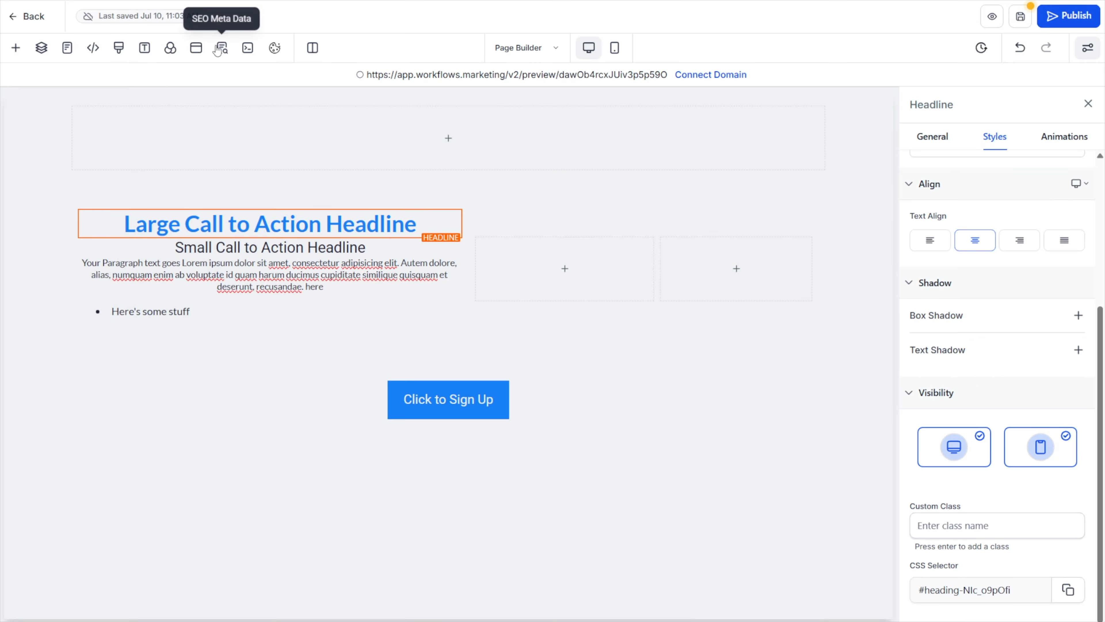
left_click(388, 407)
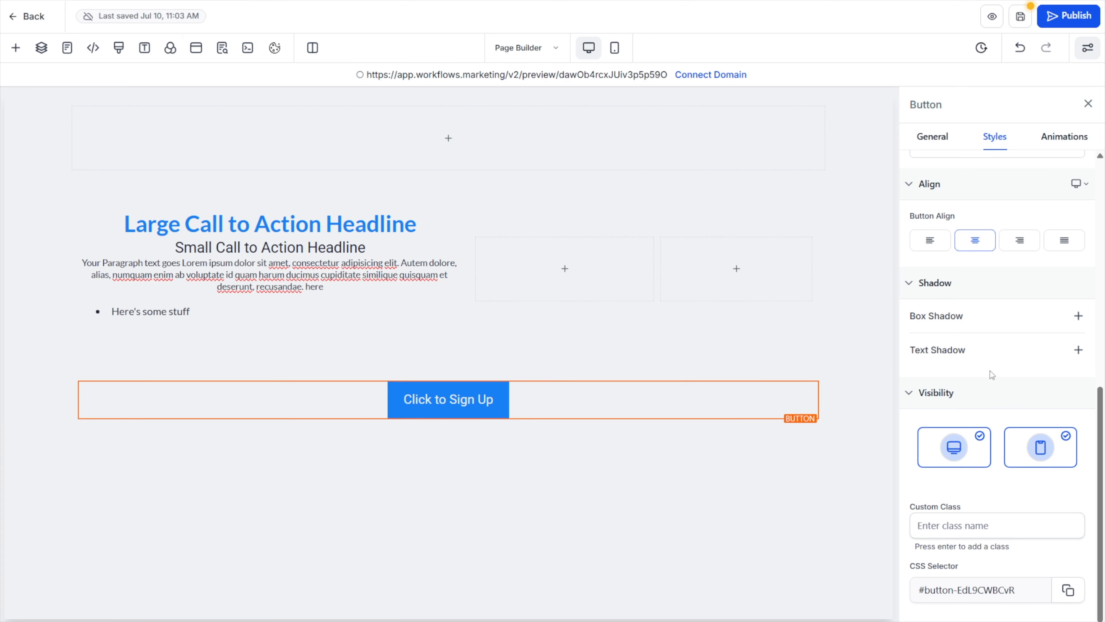
left_click(942, 143)
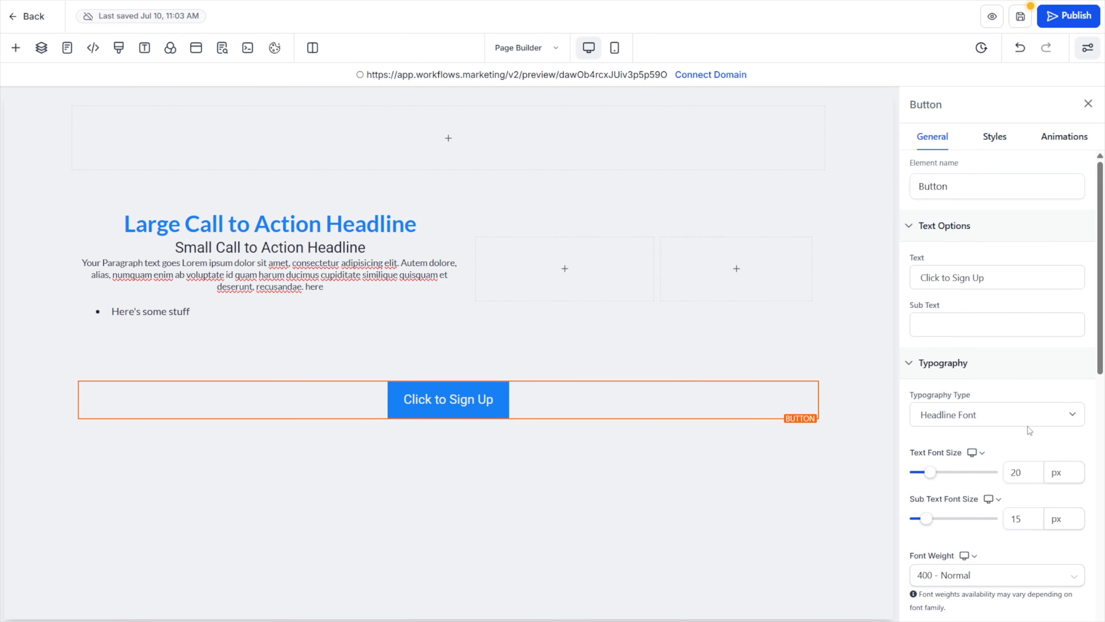
scroll(1030, 430, "down", 7)
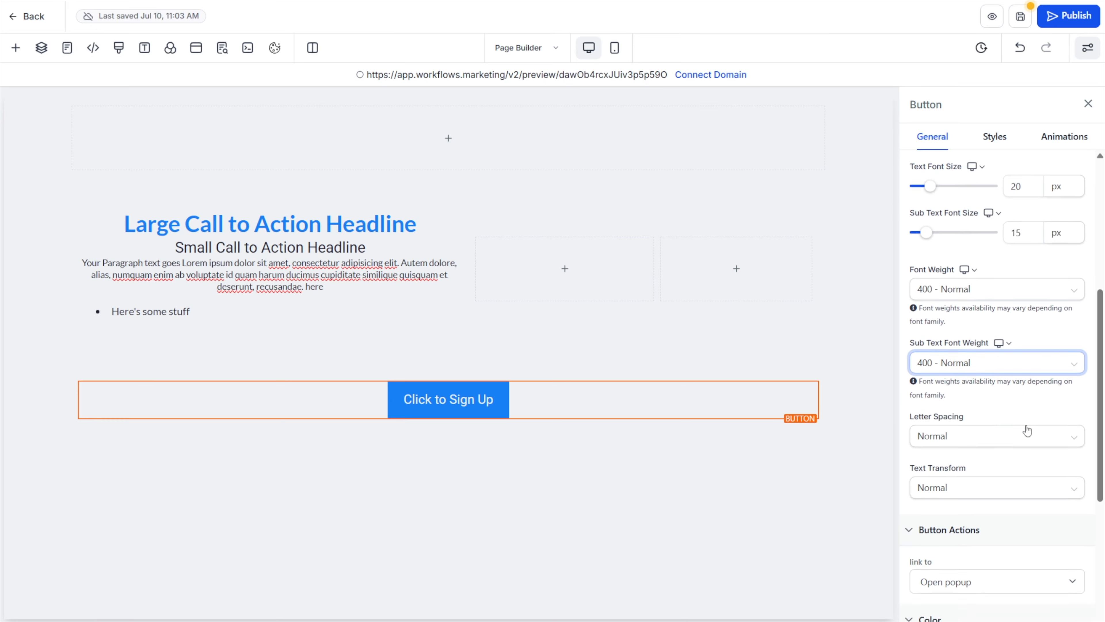
scroll(1027, 430, "down", 7)
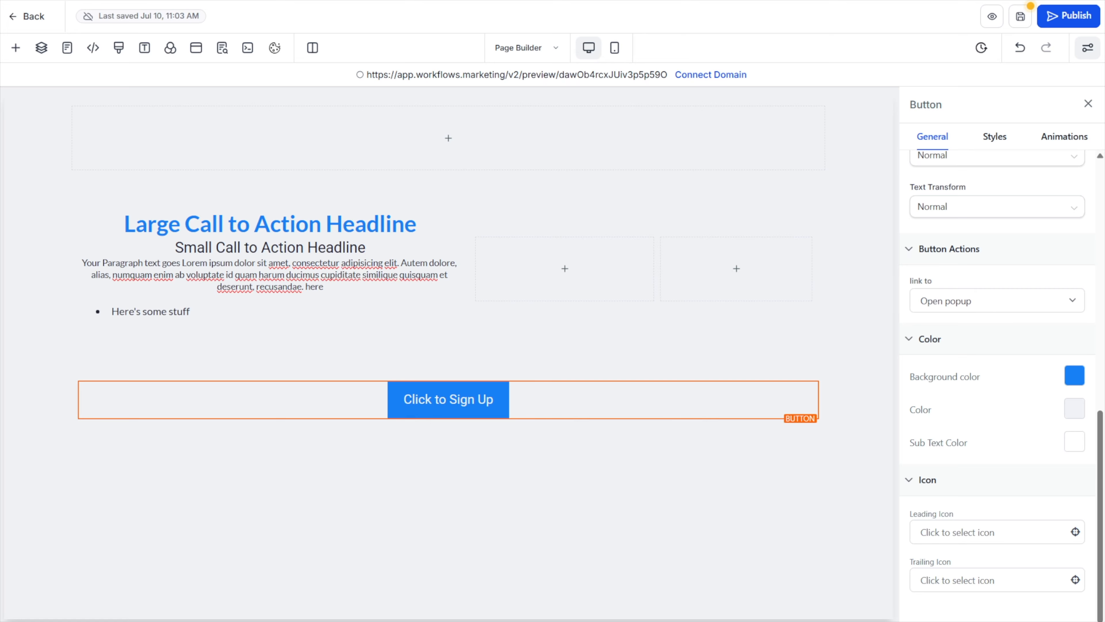
left_click(195, 48)
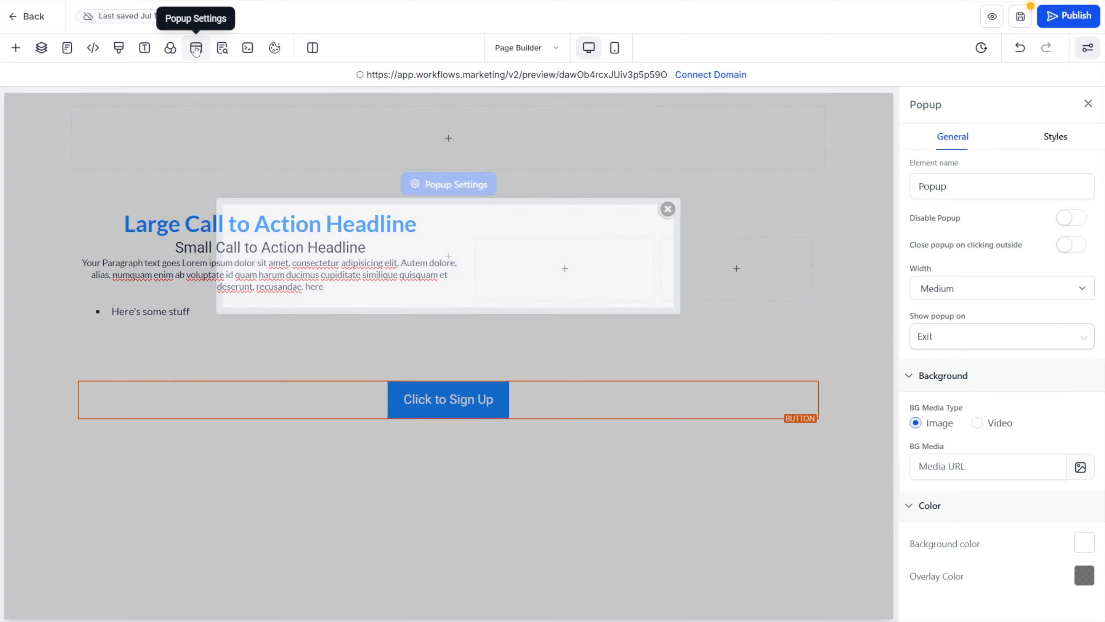
mouse_move(644, 210)
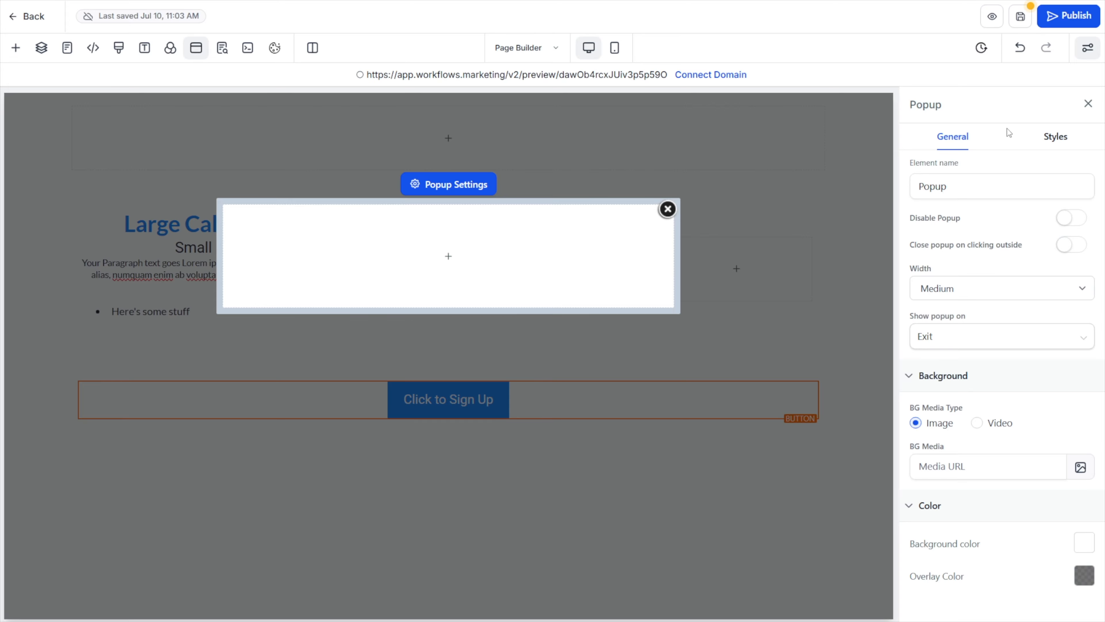
left_click(668, 209)
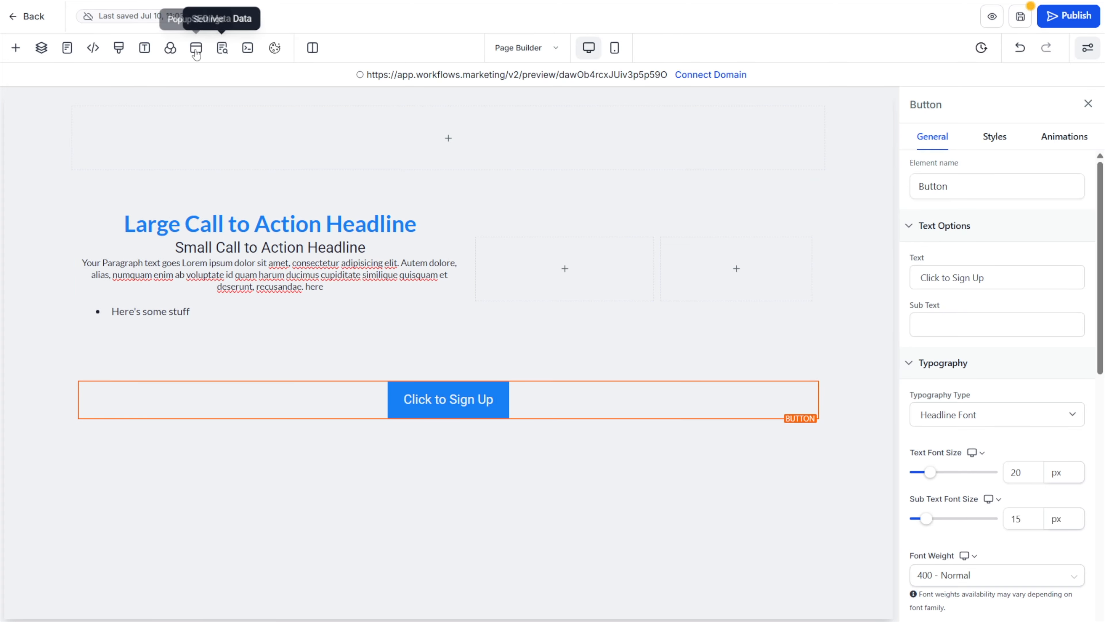
Examine the title and description fields in the page's SEO meta data, and close it without changes
left_click(222, 49)
left_click(40, 214)
left_click(50, 251)
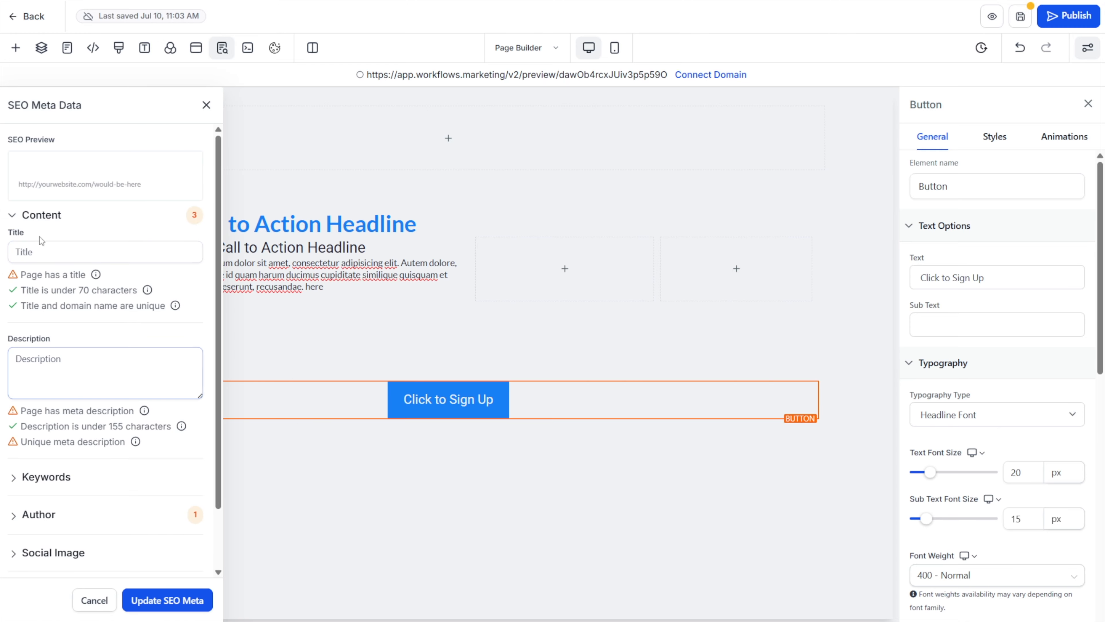
left_click(206, 105)
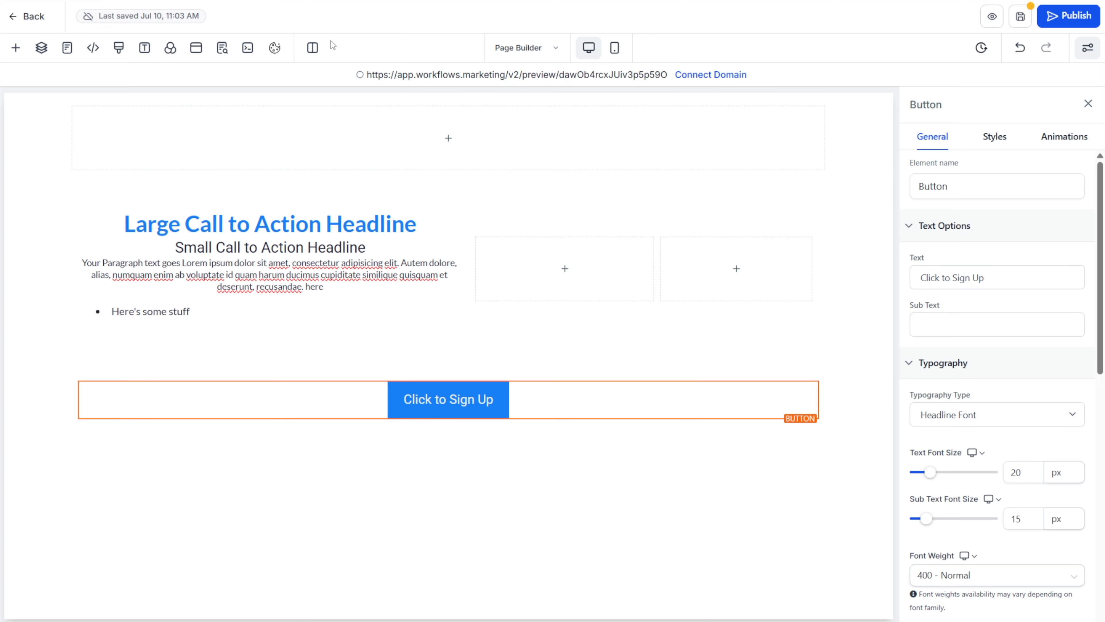
Enable the cookie consent banner and set its region to EU Countries & UK
left_click(275, 49)
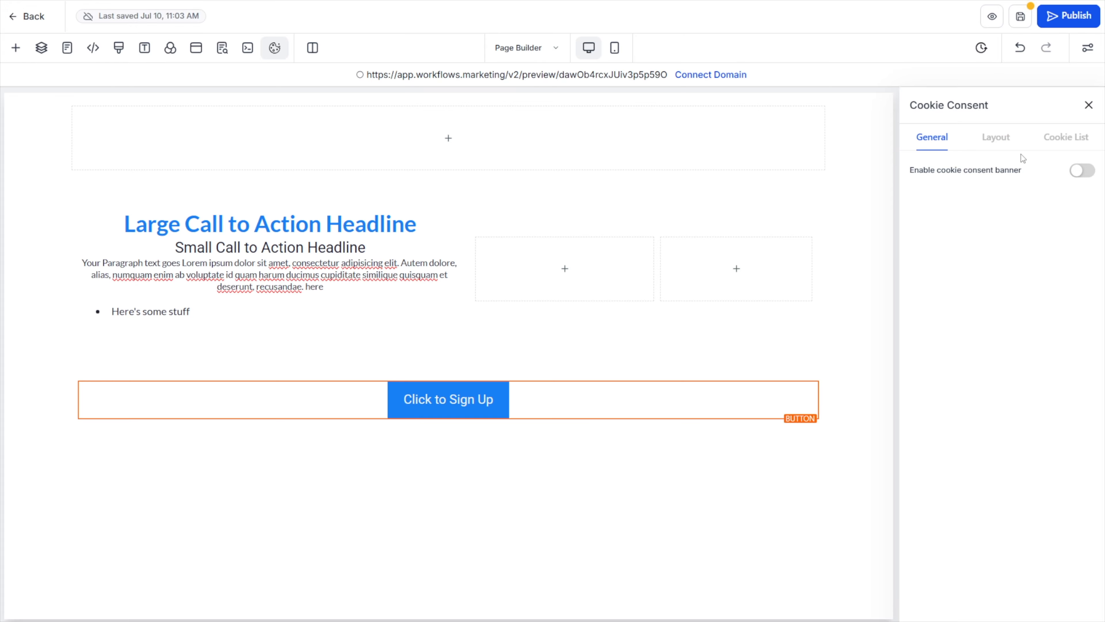
left_click(1077, 173)
left_click(315, 367)
left_click(772, 404)
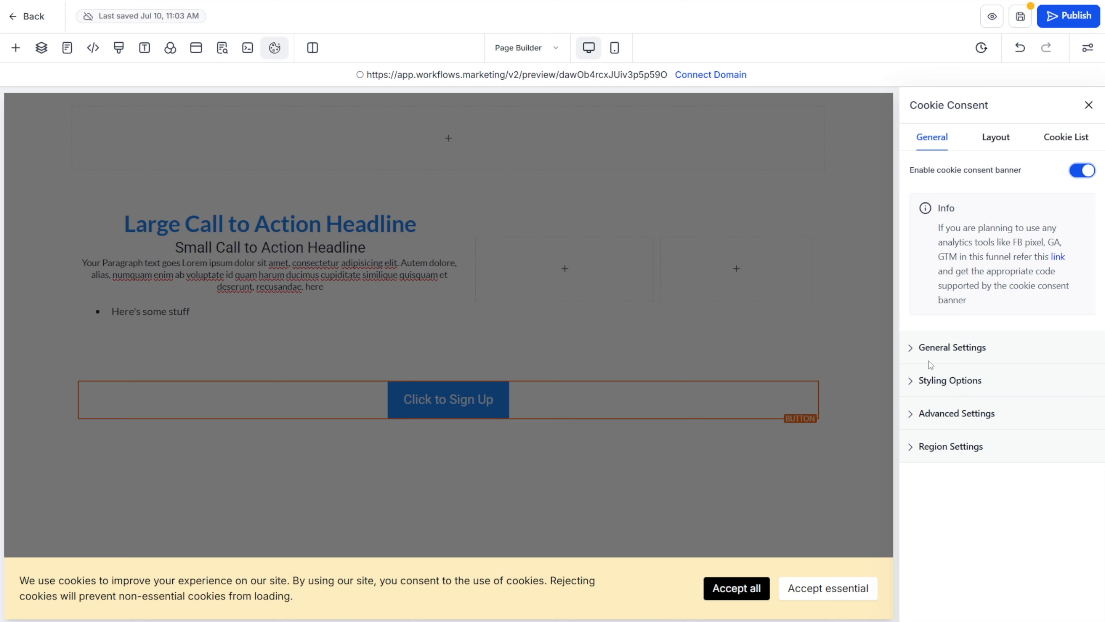
left_click(954, 455)
left_click(918, 504)
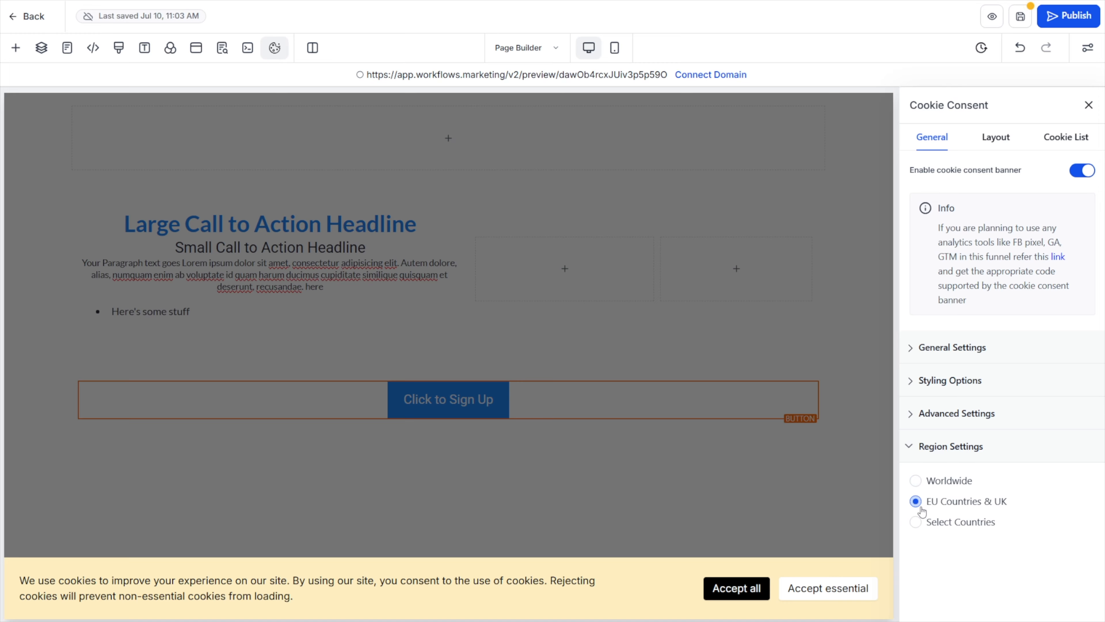
Examine the banner's consent expiration setting and cookie list categories, and close the cookie consent settings
left_click(953, 416)
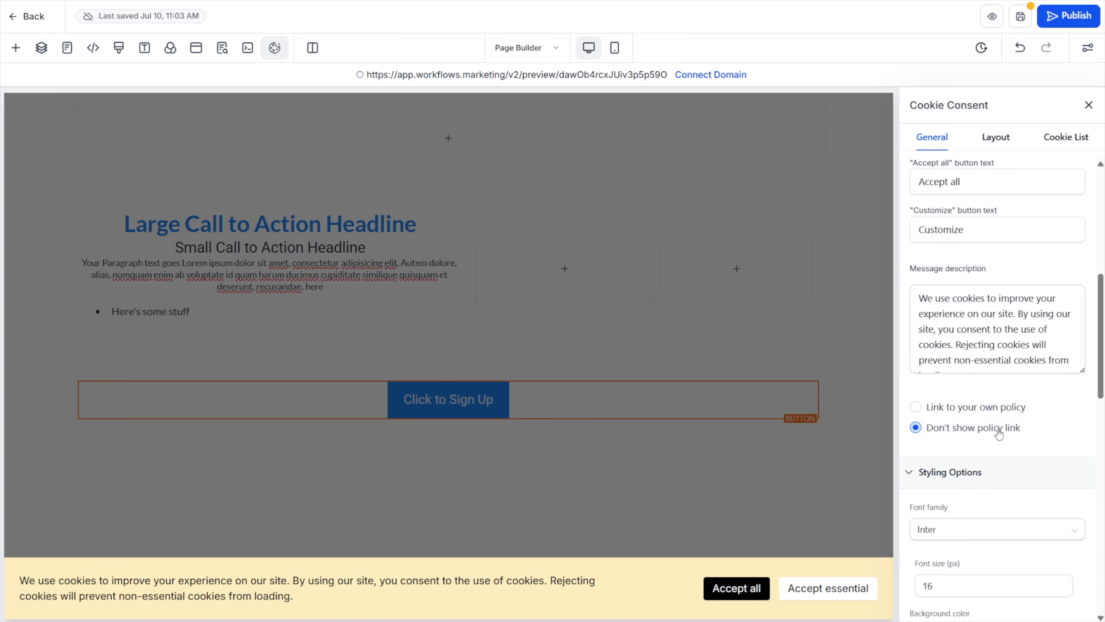
scroll(999, 435, "up", 7)
left_click(1065, 138)
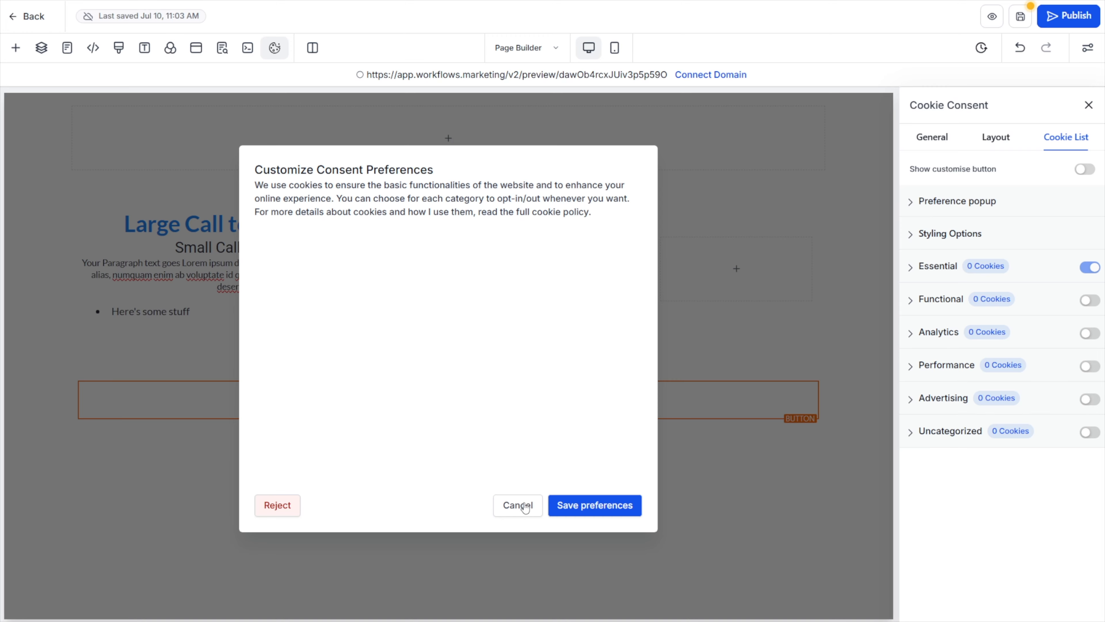
left_click(1088, 105)
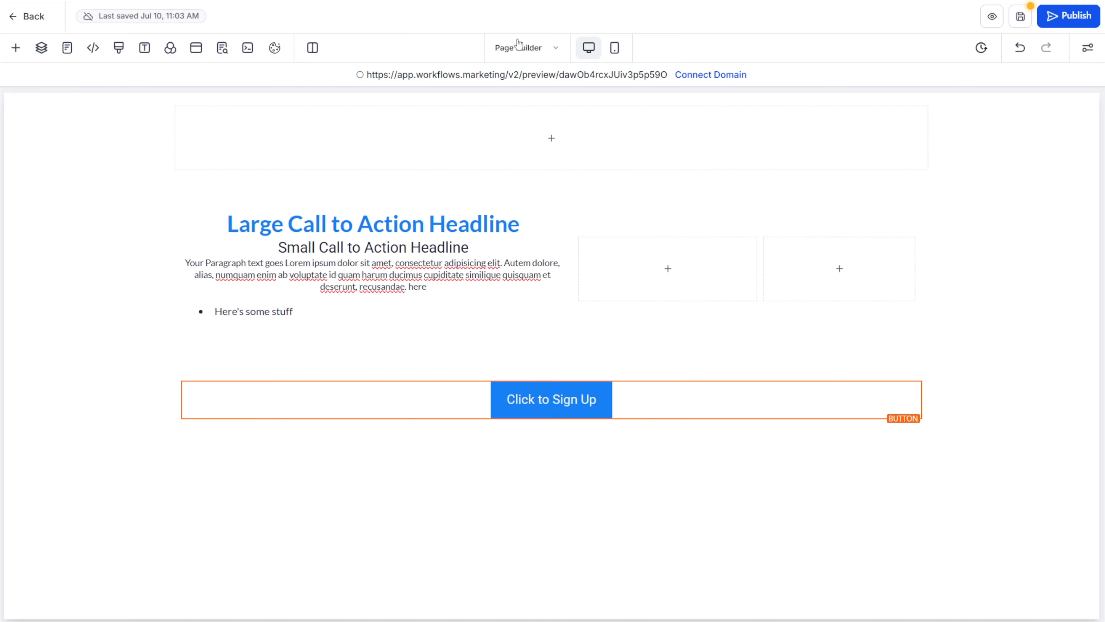
Examine the list of main pages and try to open the page's version history, dismissing the unsaved changes prompt
left_click(523, 46)
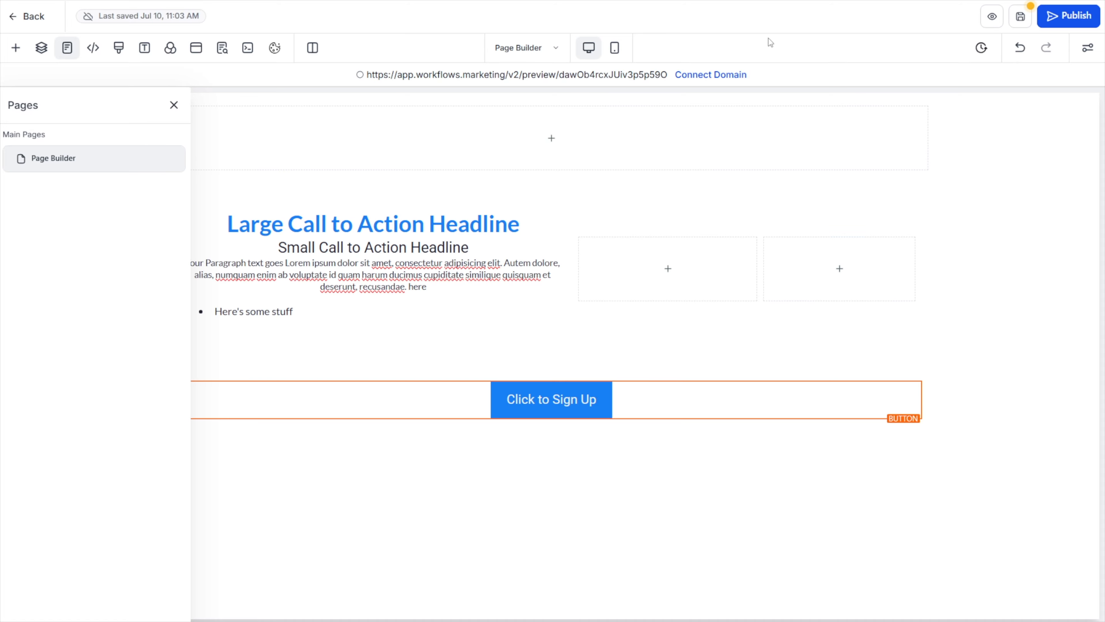
left_click(173, 105)
left_click(981, 48)
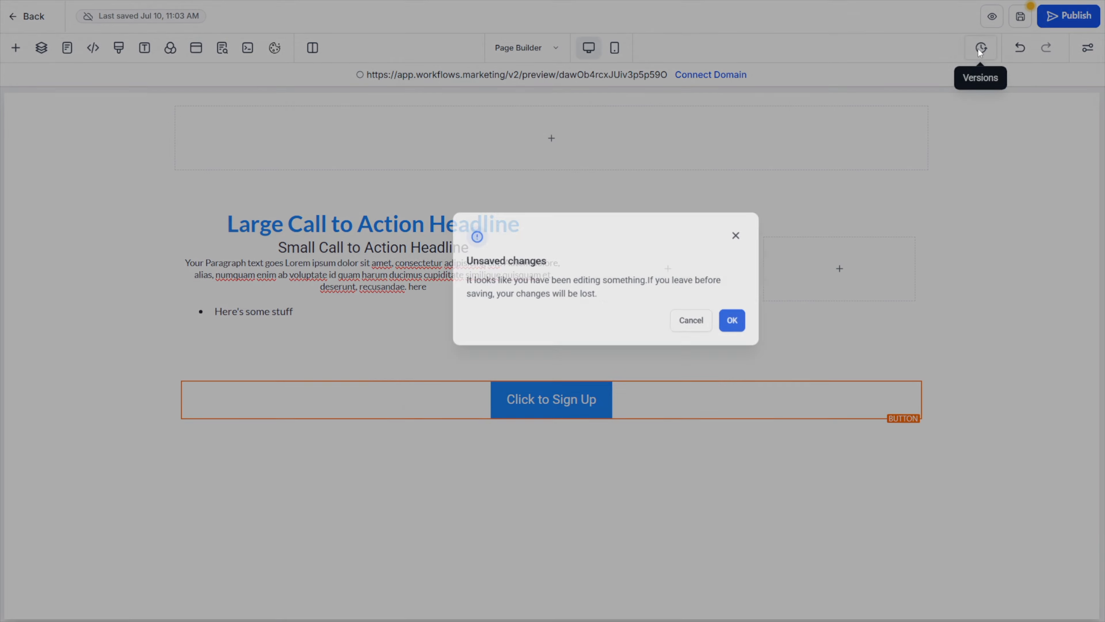
left_click(701, 262)
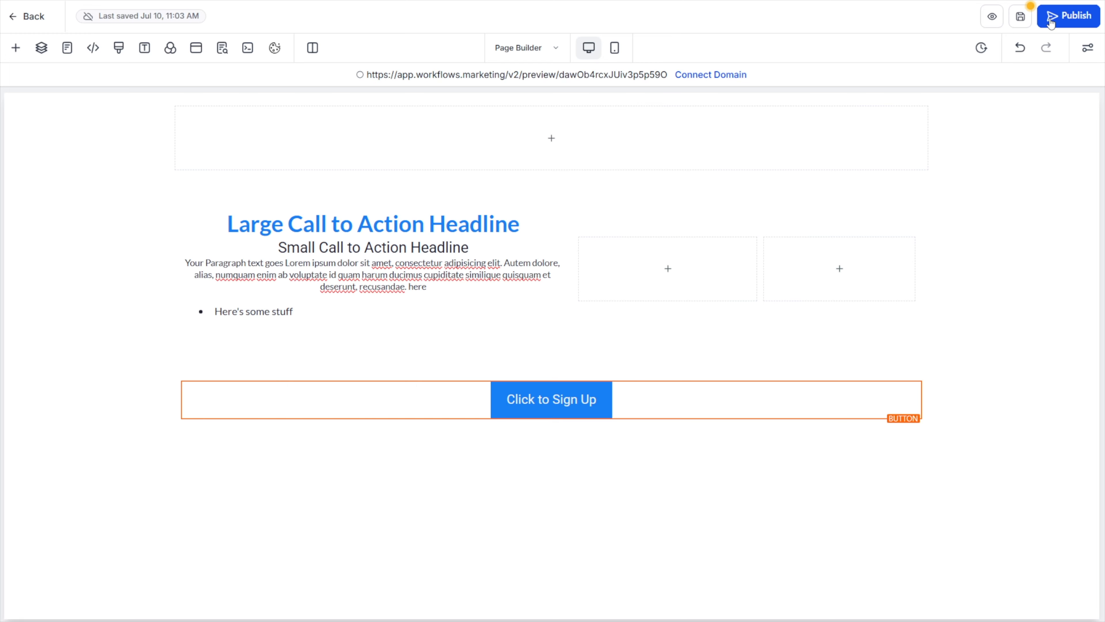
Save the page, and start publishing it to examine the domain selection, leaving without choosing a domain
left_click(1022, 21)
left_click(1055, 17)
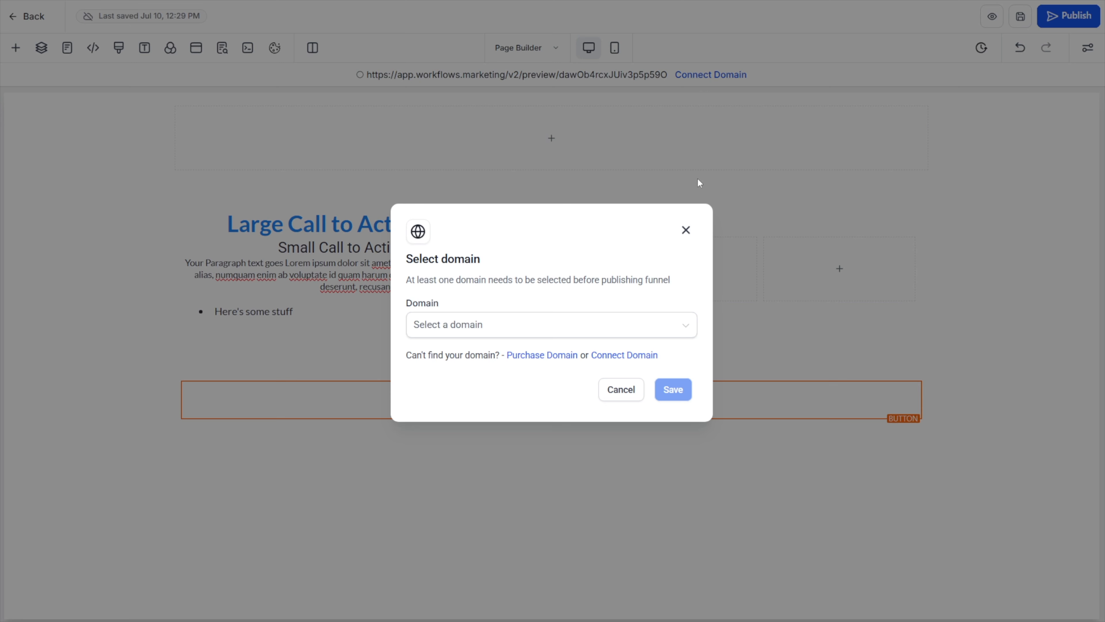
left_click(686, 230)
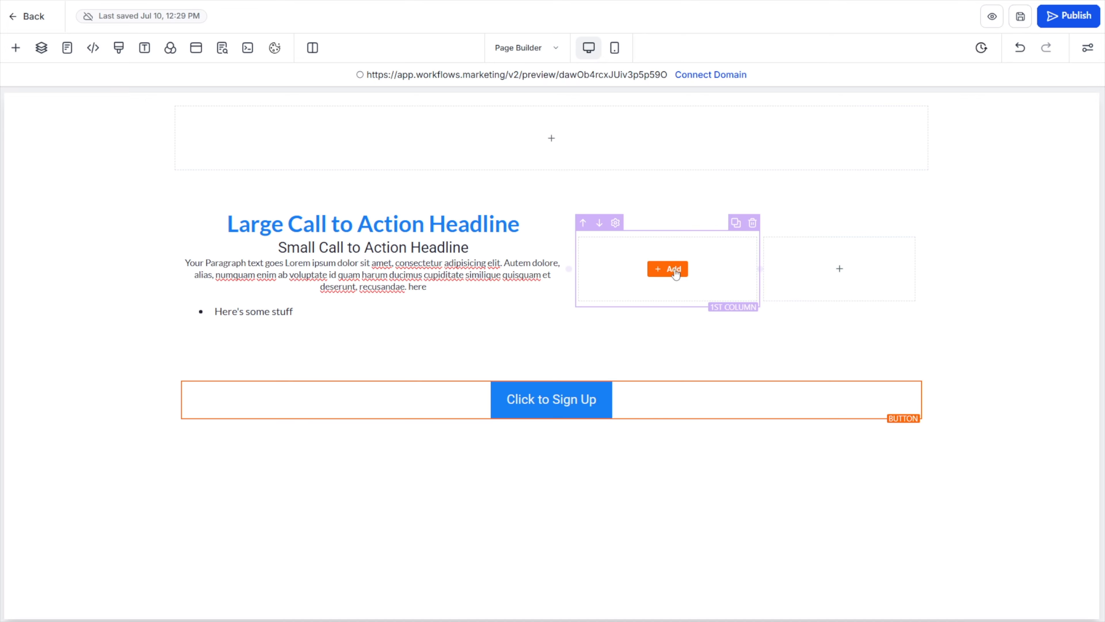
Examine the Click to Sign Up button's element settings and the page's cookie consent settings, and close them
left_click(1085, 51)
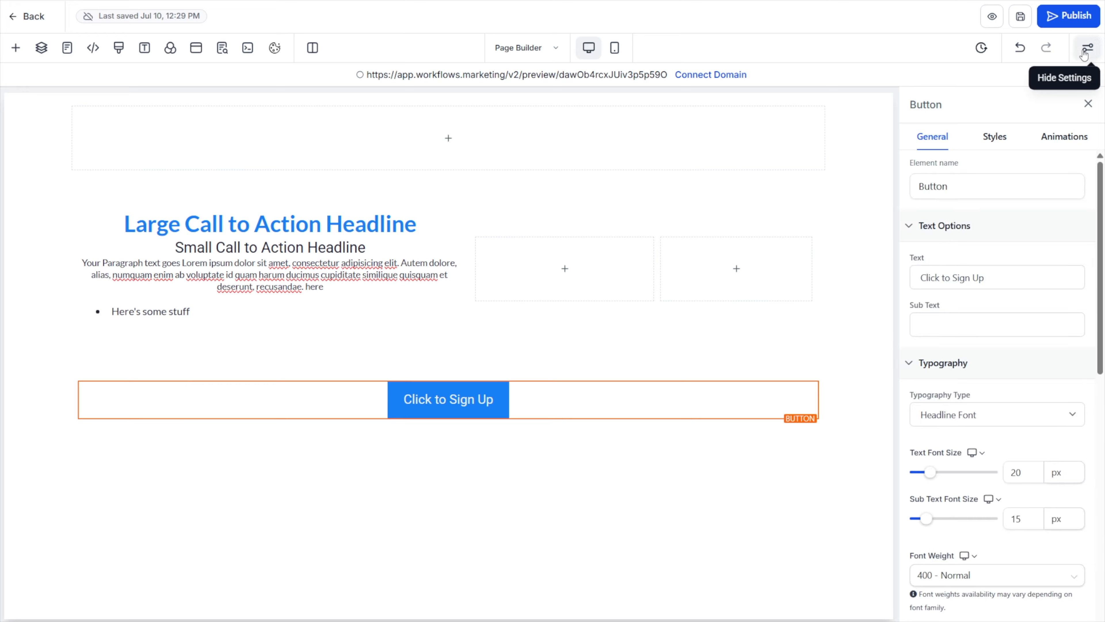
left_click(275, 48)
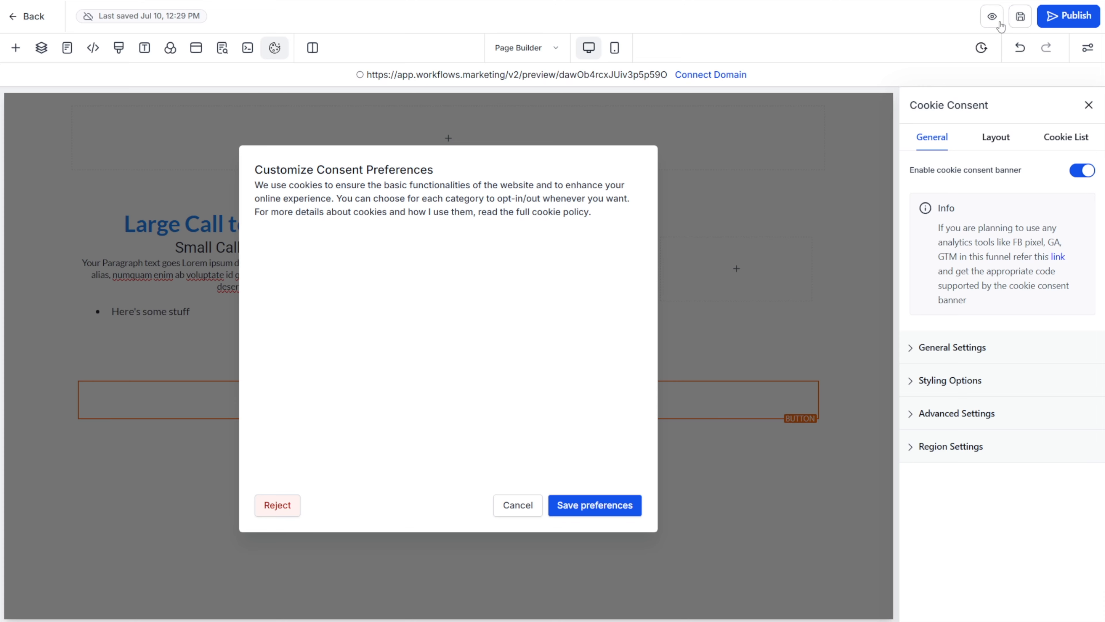
left_click(1088, 107)
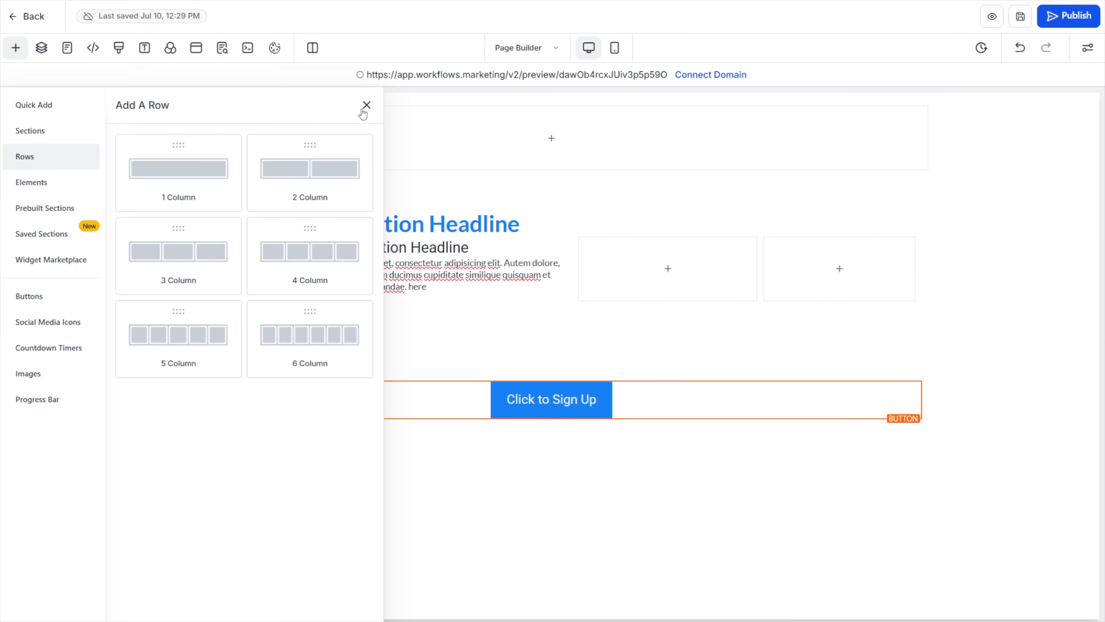
Examine the template, global and universal options for saving the headline section for reuse, and cancel without saving
left_click(41, 233)
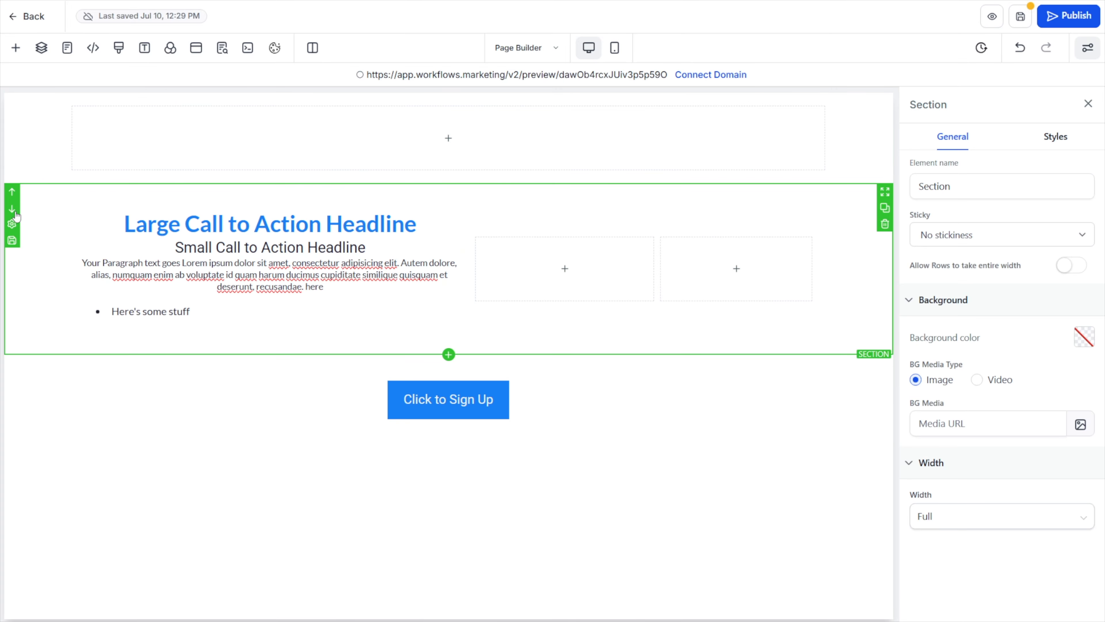
left_click(12, 241)
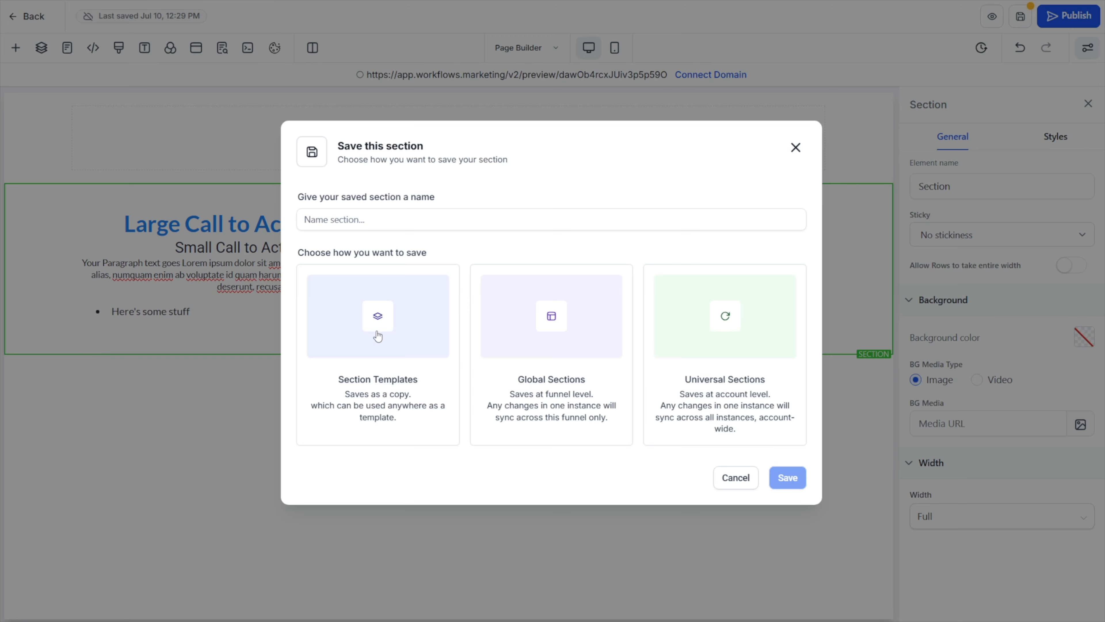
left_click(348, 220)
left_click(795, 148)
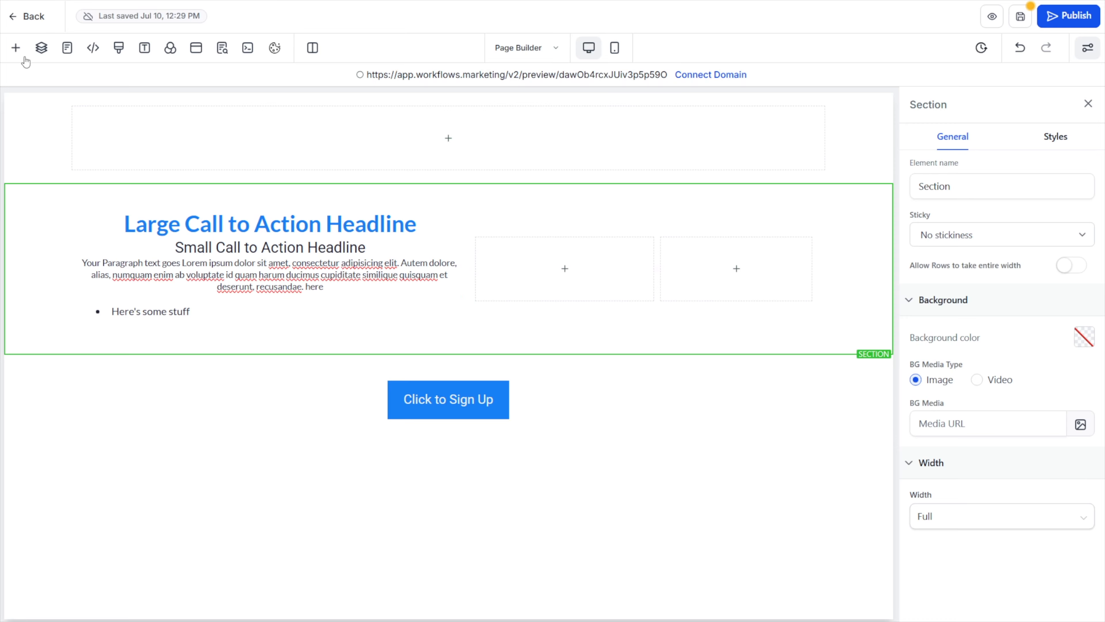
Browse the saved section categories and insert the [Workshop] FAQ section template directly below the headline section
left_click(15, 48)
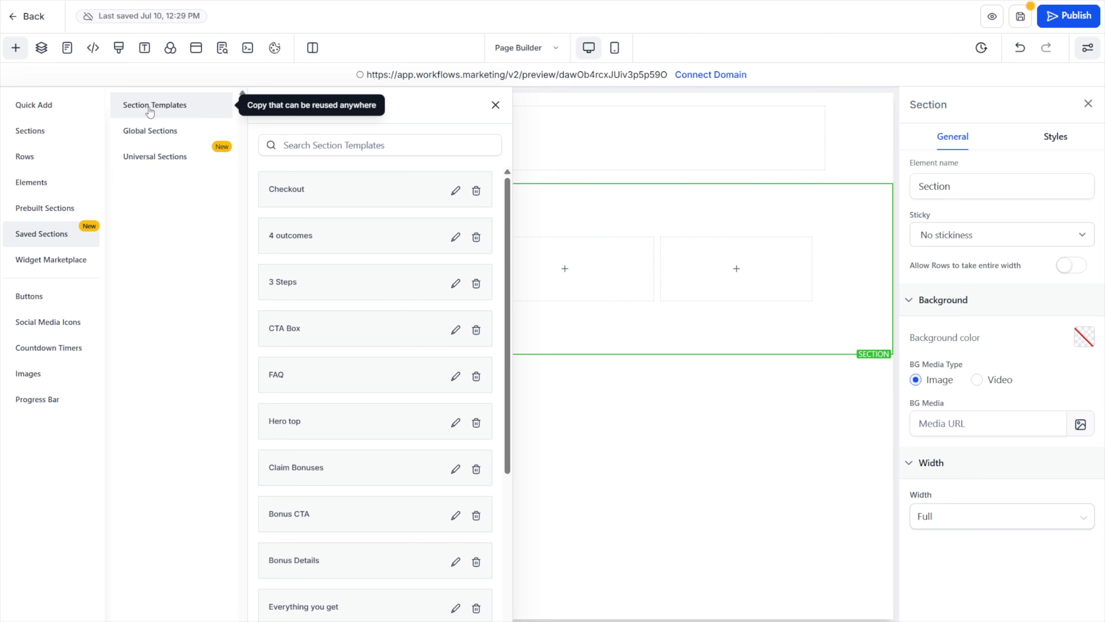
left_click(151, 130)
left_click(155, 158)
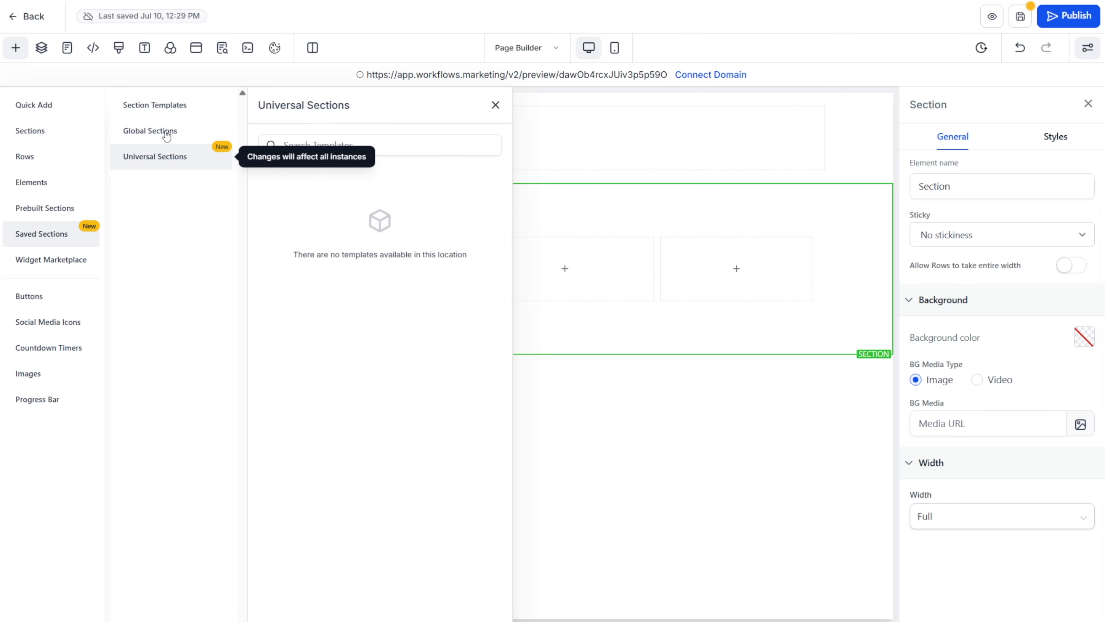
left_click(161, 108)
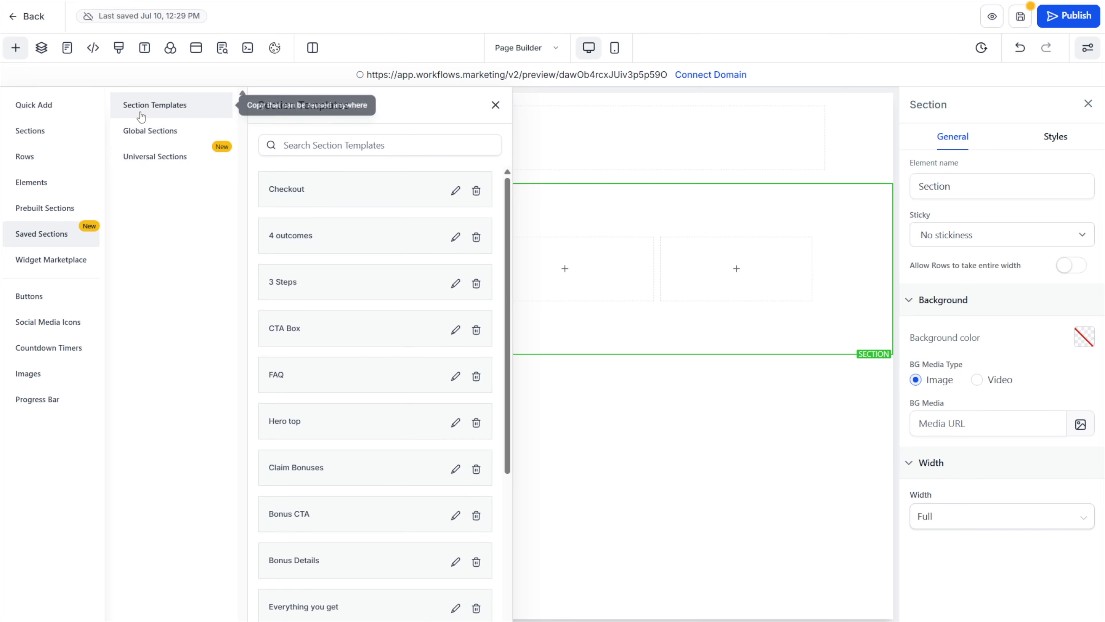
scroll(355, 278, "down", 6)
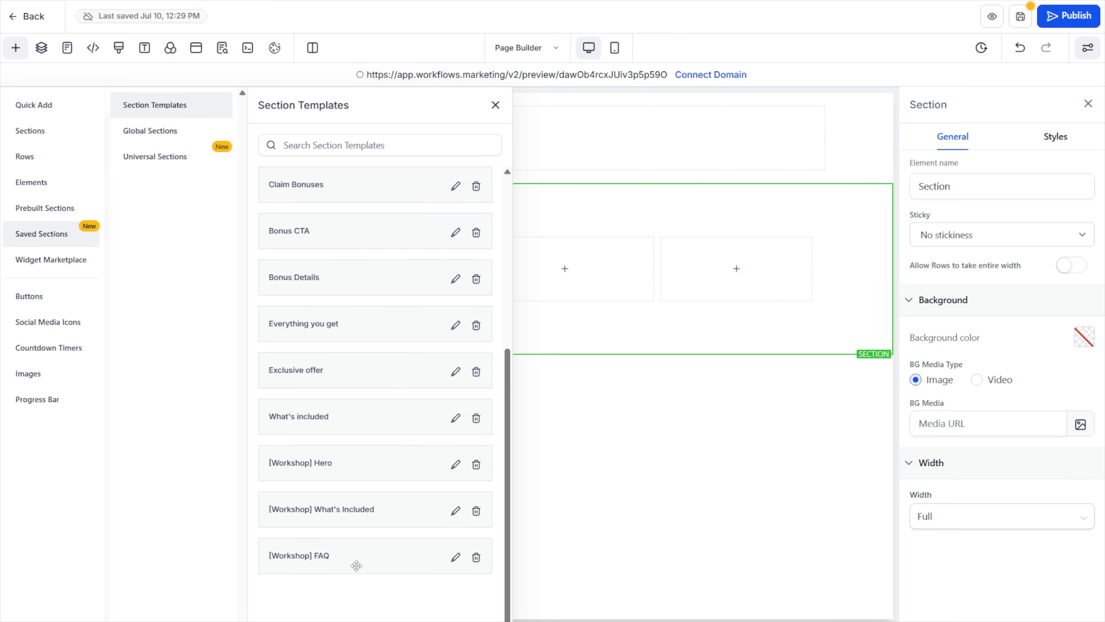
left_click_drag(351, 559, 641, 419)
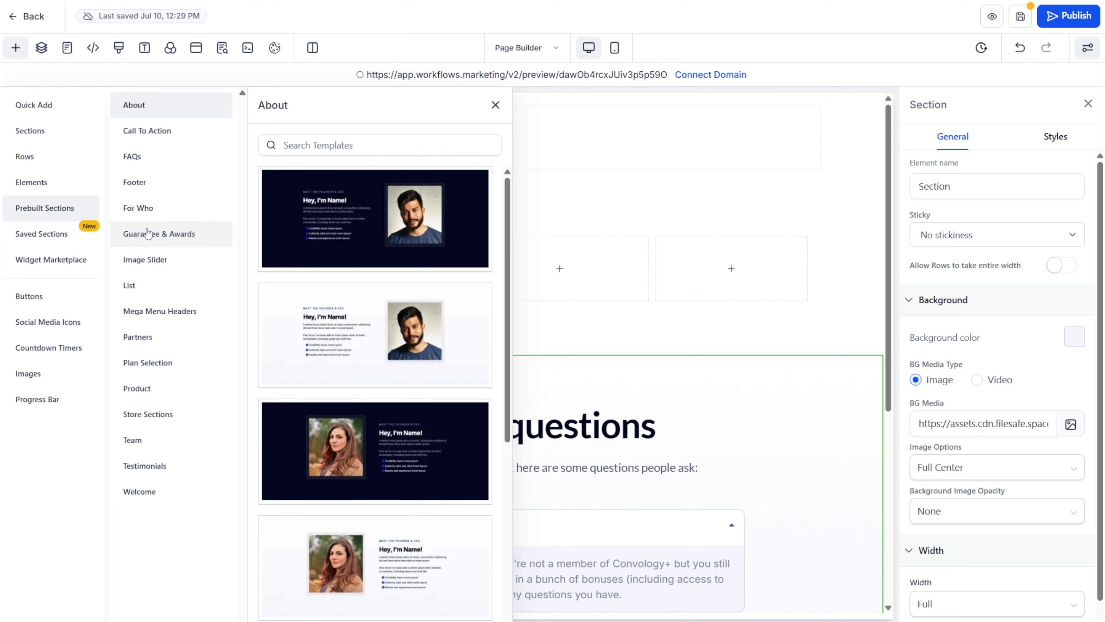
Browse the prebuilt Call To Action sections and insert the dark Welcome section with a video at the start of the page
left_click(139, 135)
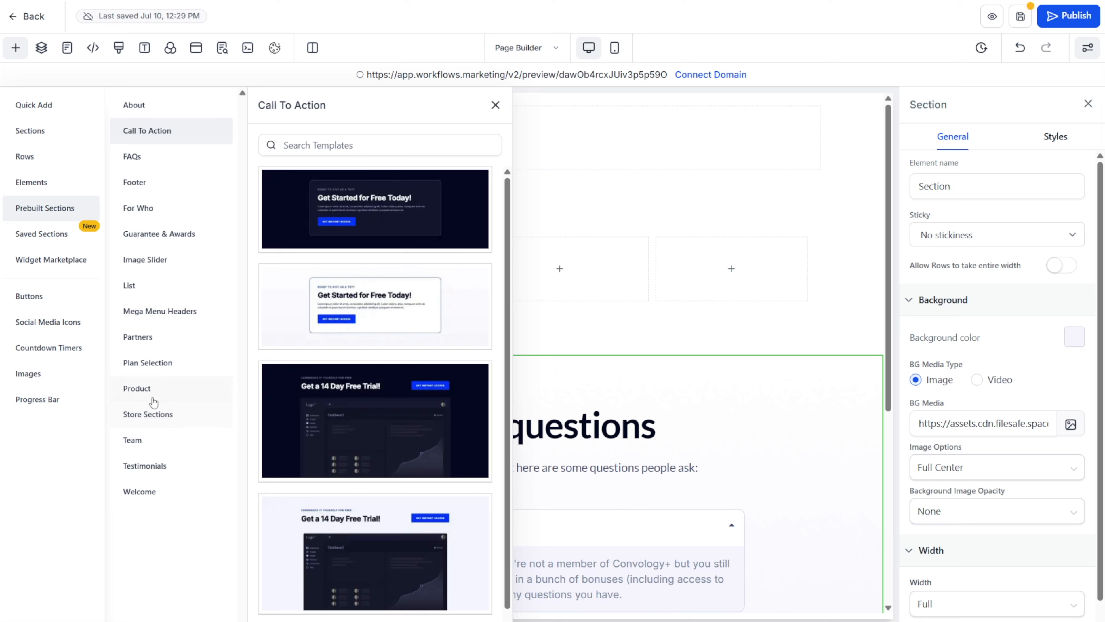
left_click(144, 491)
left_click_drag(402, 430, 604, 100)
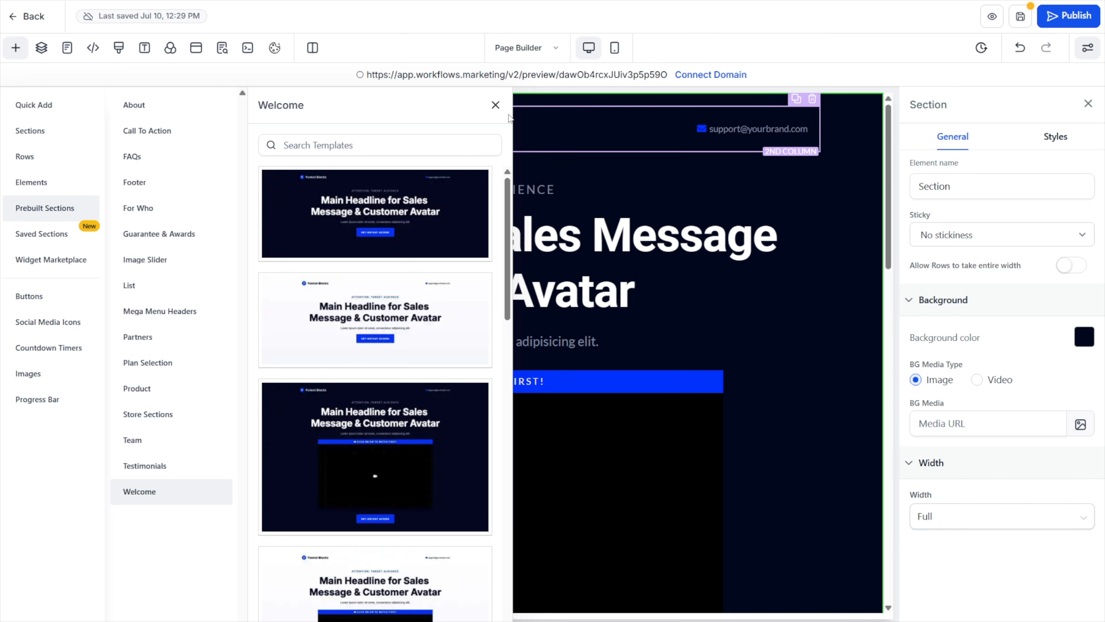
left_click(495, 106)
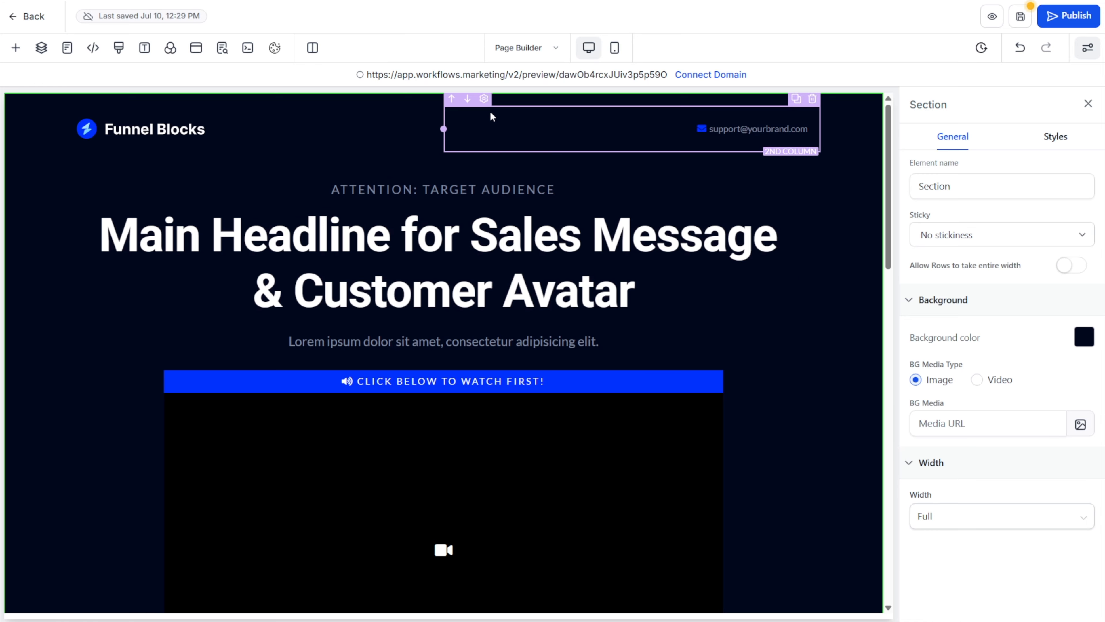
Insert the prebuilt Mega Menu 1 header above the Welcome section
left_click(16, 47)
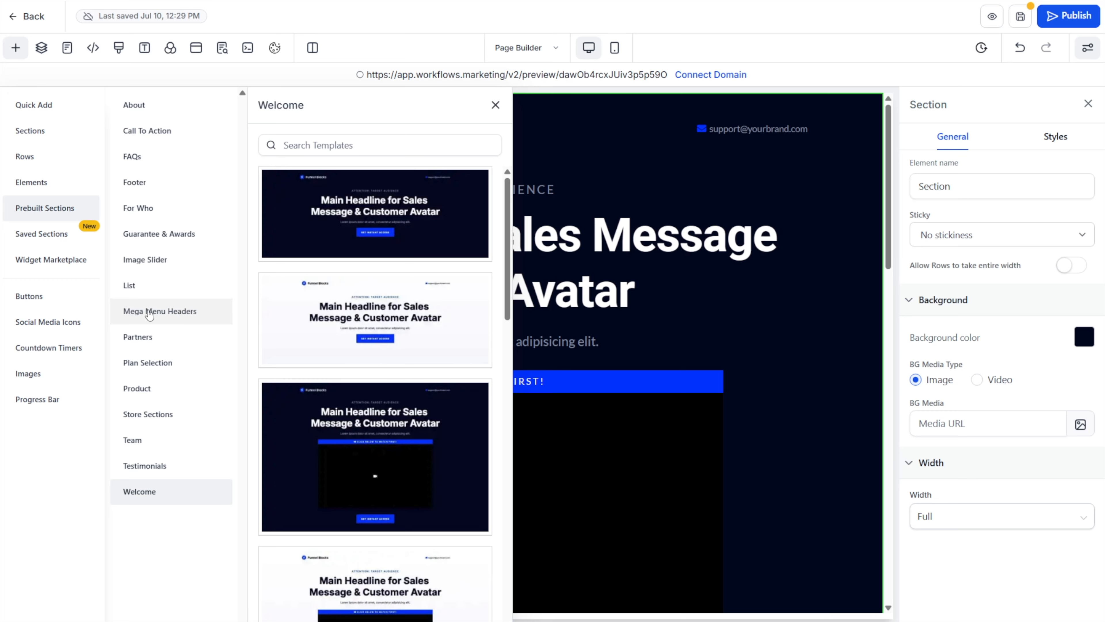
left_click(179, 317)
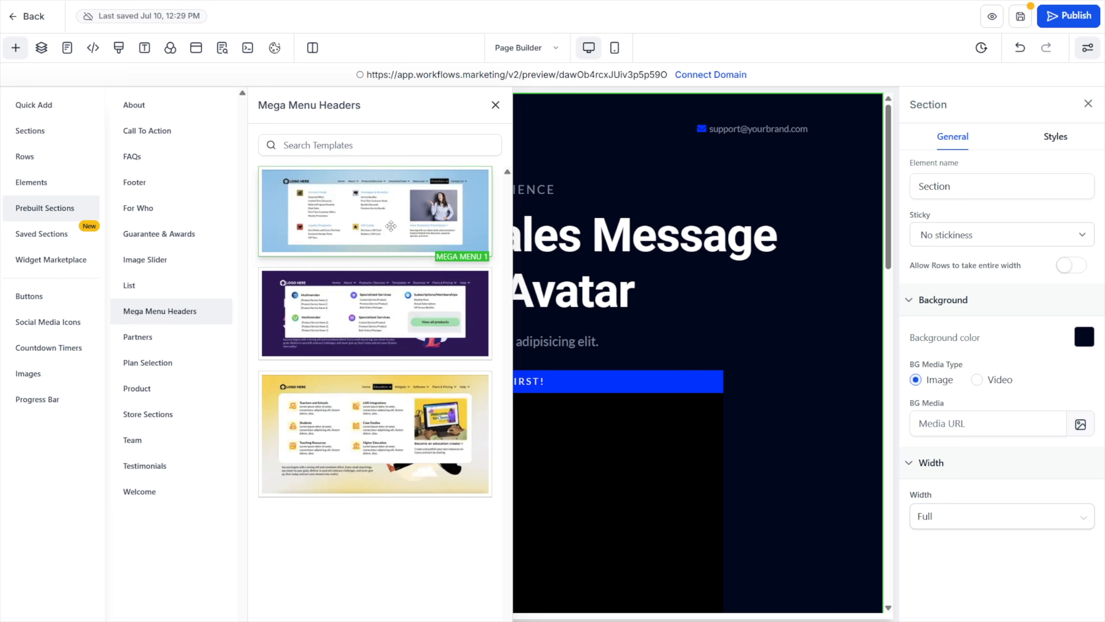
left_click_drag(326, 210, 621, 106)
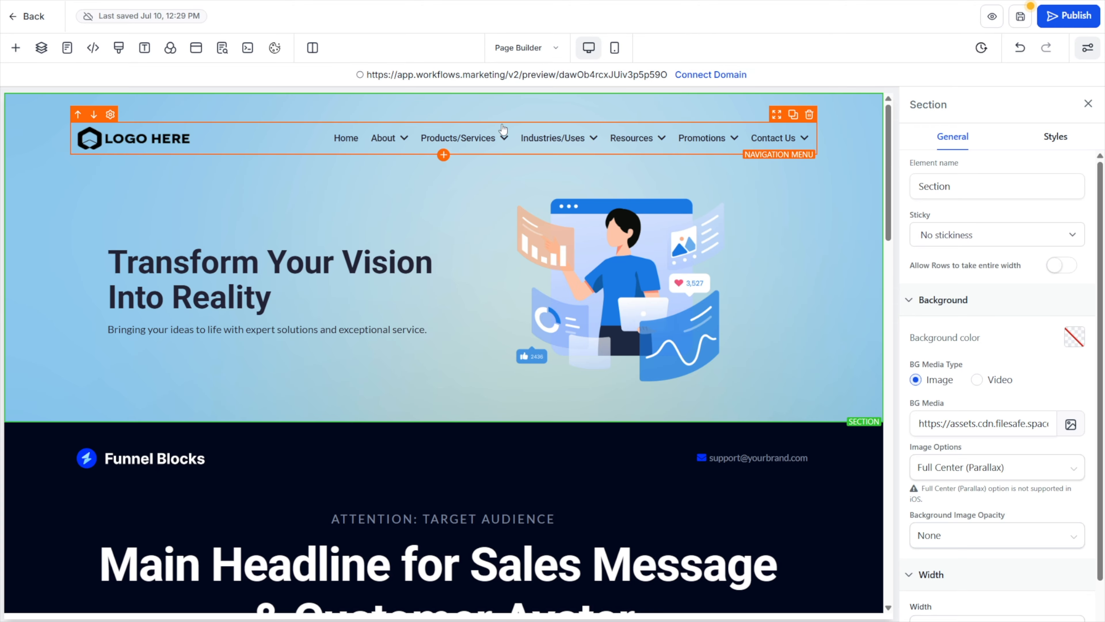
Examine the About and Products/Services dropdowns of the header's navigation menu
left_click(411, 135)
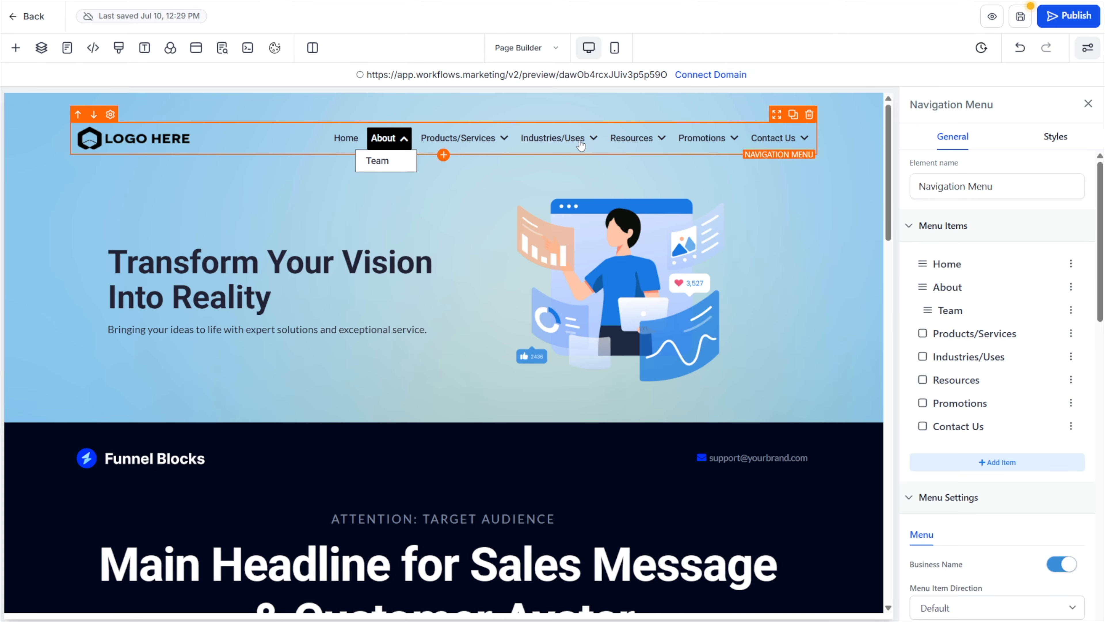
left_click(470, 138)
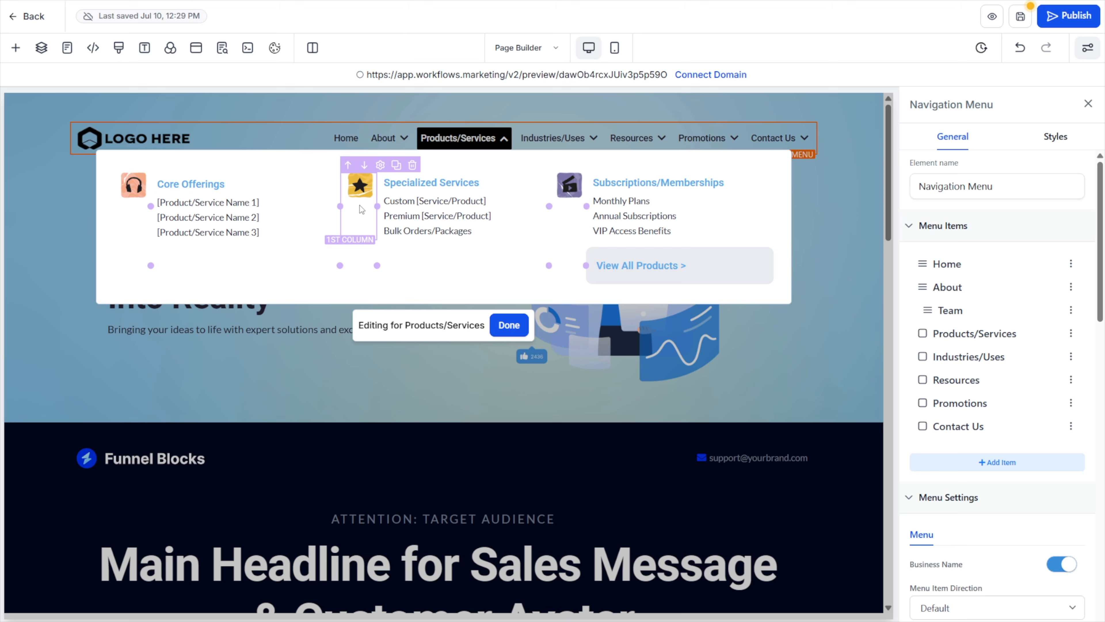